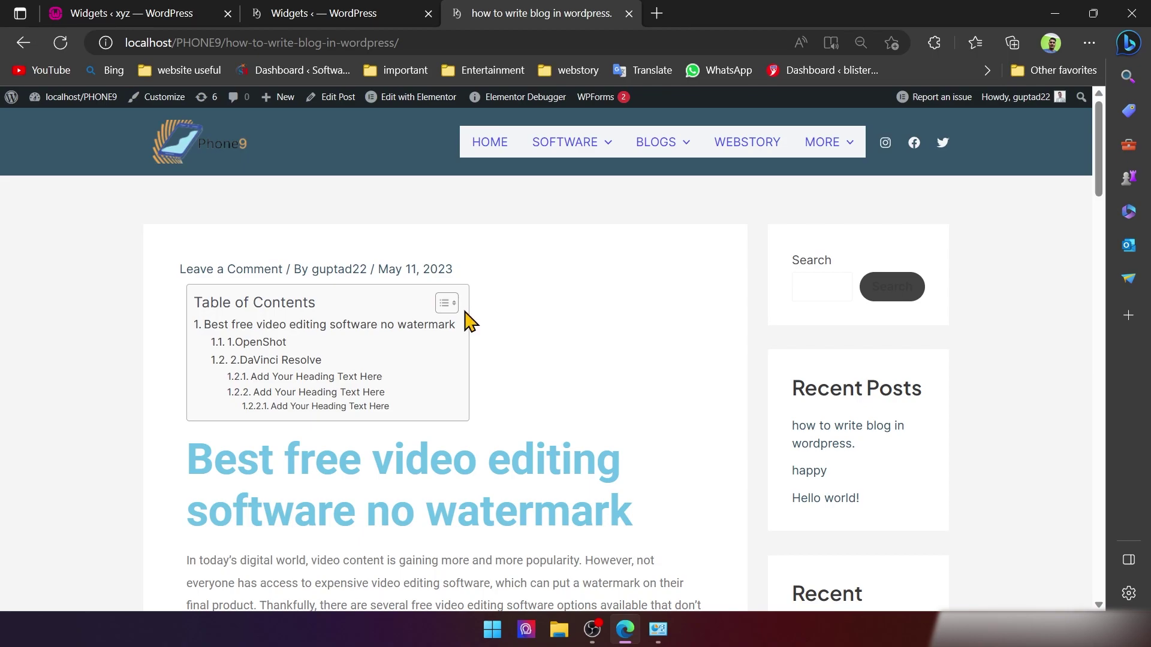
Step: Look through the blog post's content, from its table of contents down to the DaVinci Resolve section
scroll(471, 322, down, 10)
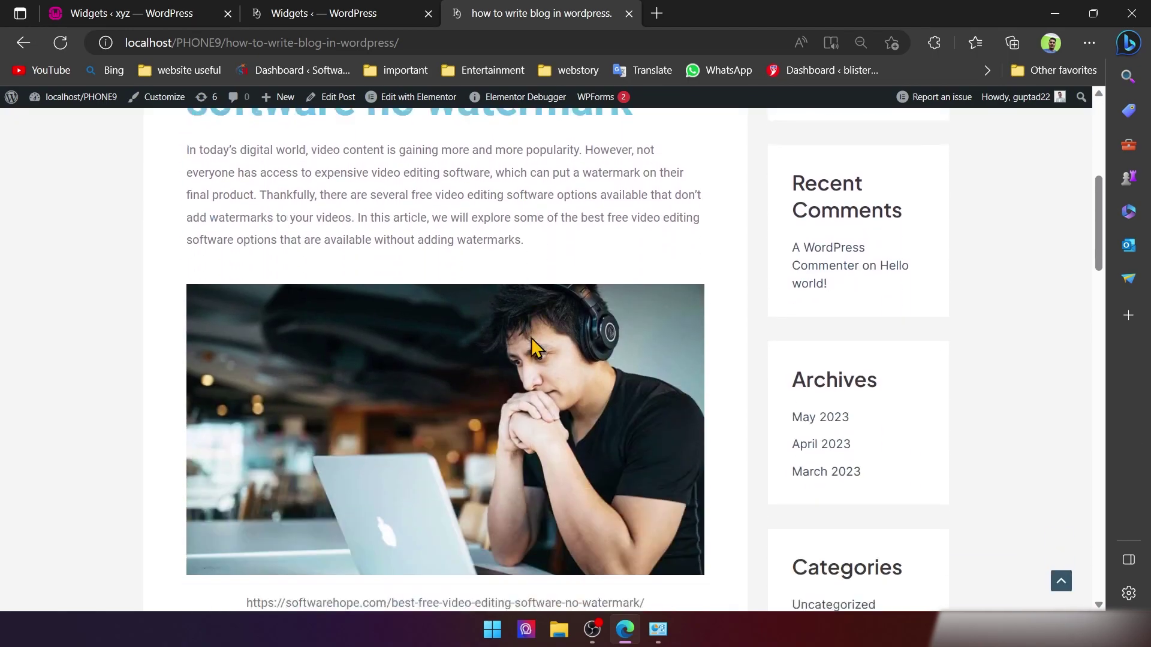
scroll(536, 347, down, 6)
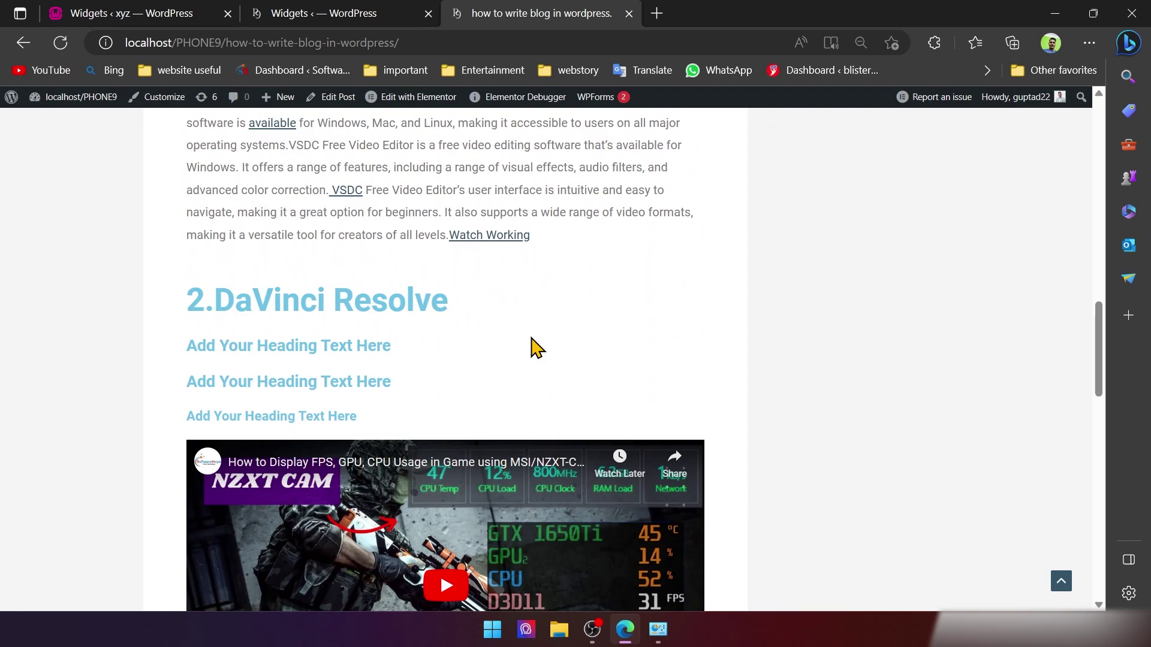
scroll(535, 348, up, 3)
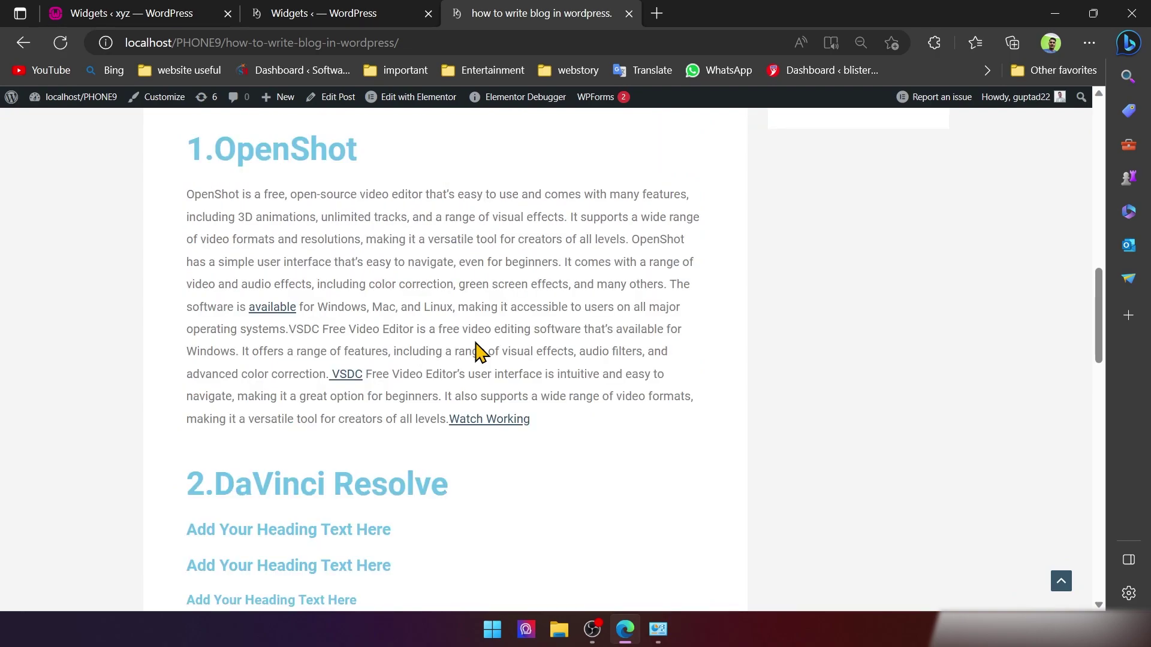
scroll(475, 352, down, 2)
scroll(326, 318, up, 11)
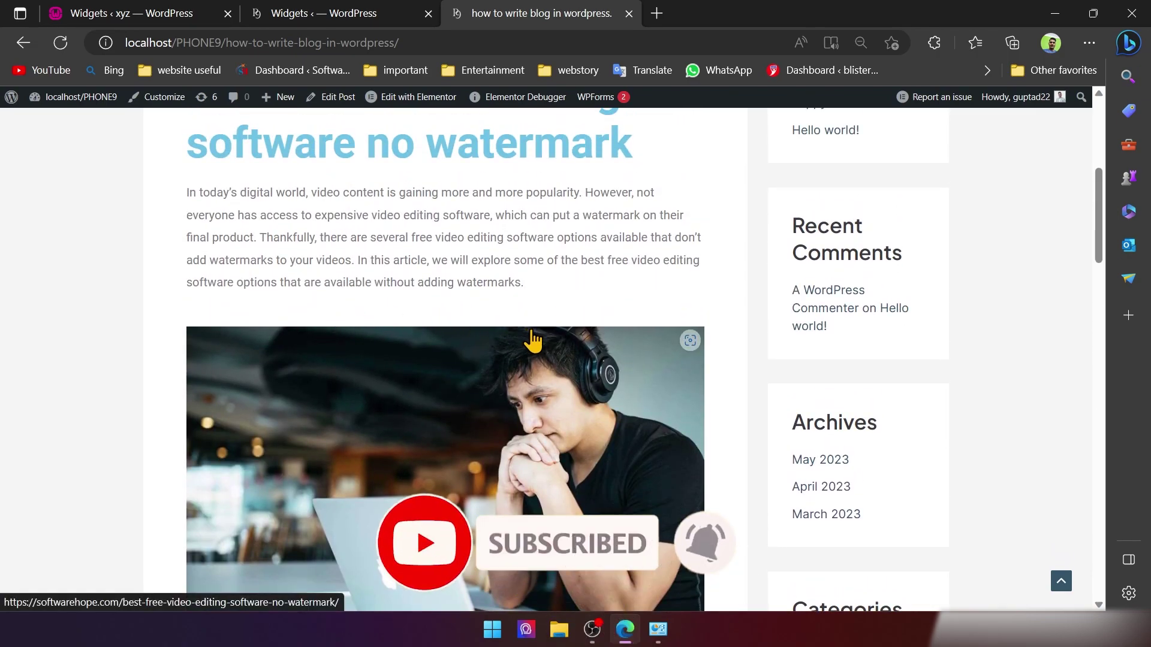
scroll(475, 300, down, 7)
scroll(476, 303, down, 10)
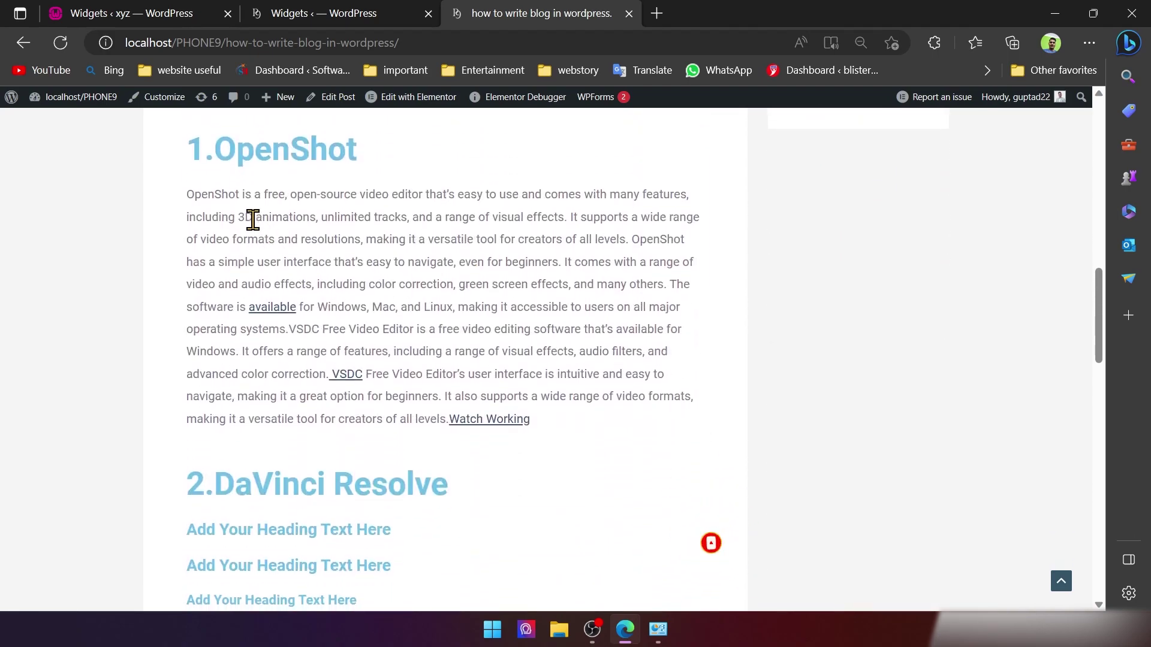
scroll(381, 384, up, 14)
scroll(381, 384, up, 10)
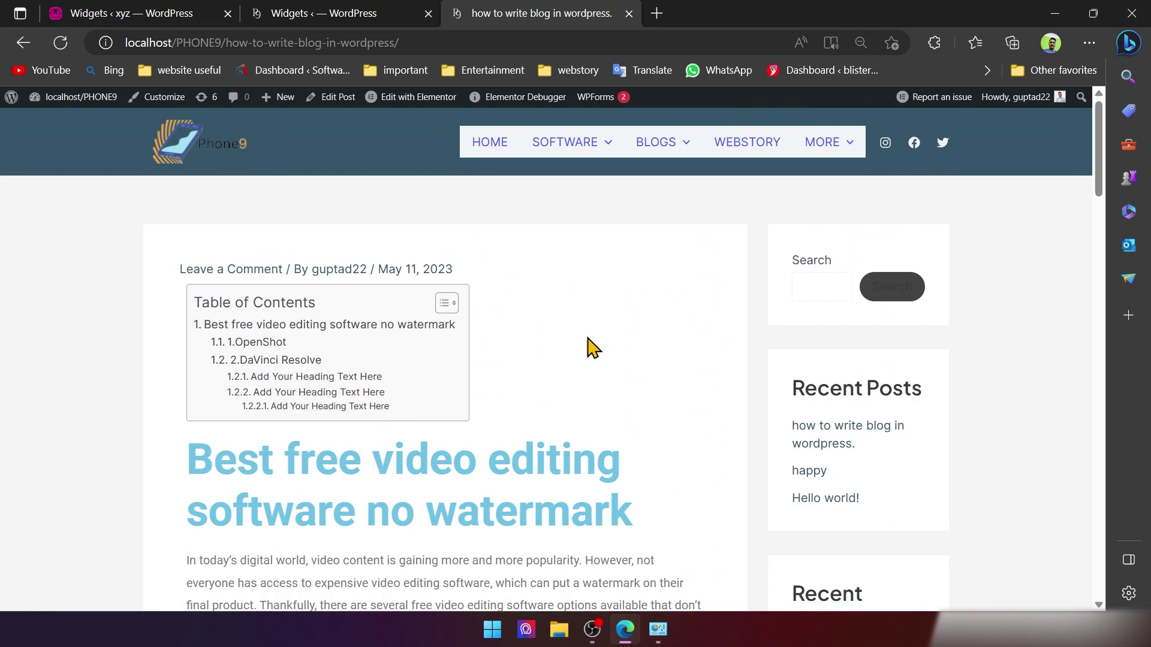
Step: Examine the blog's SOFTWARE submenu, footer widgets and sidebar sections
mouse_move(557, 154)
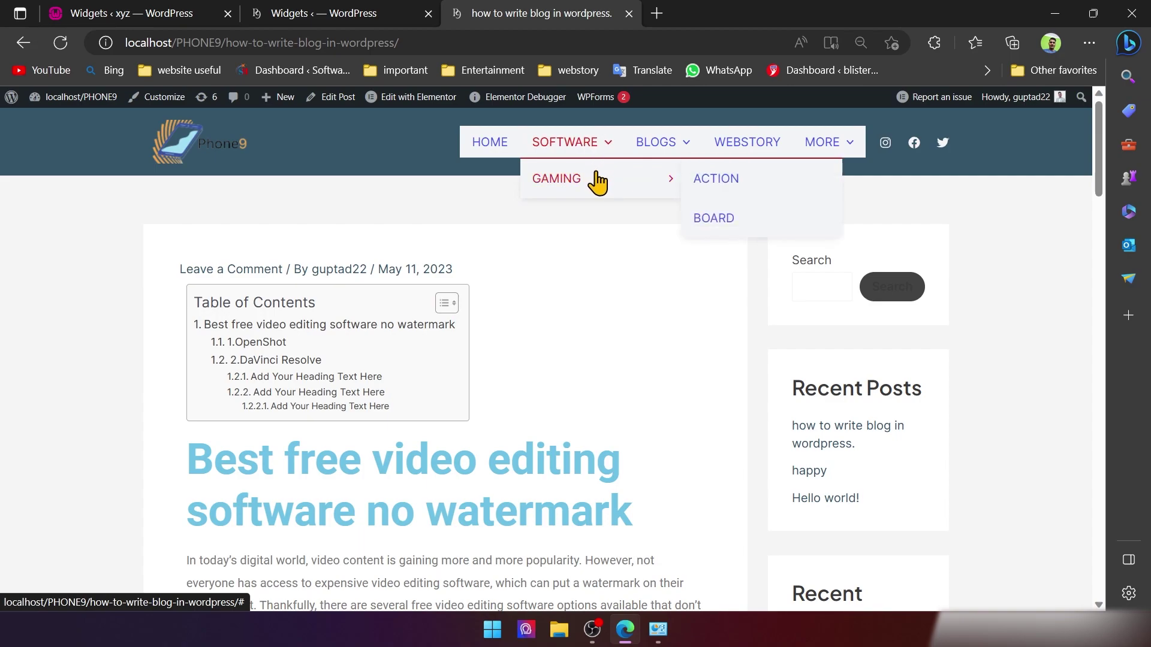
mouse_move(793, 155)
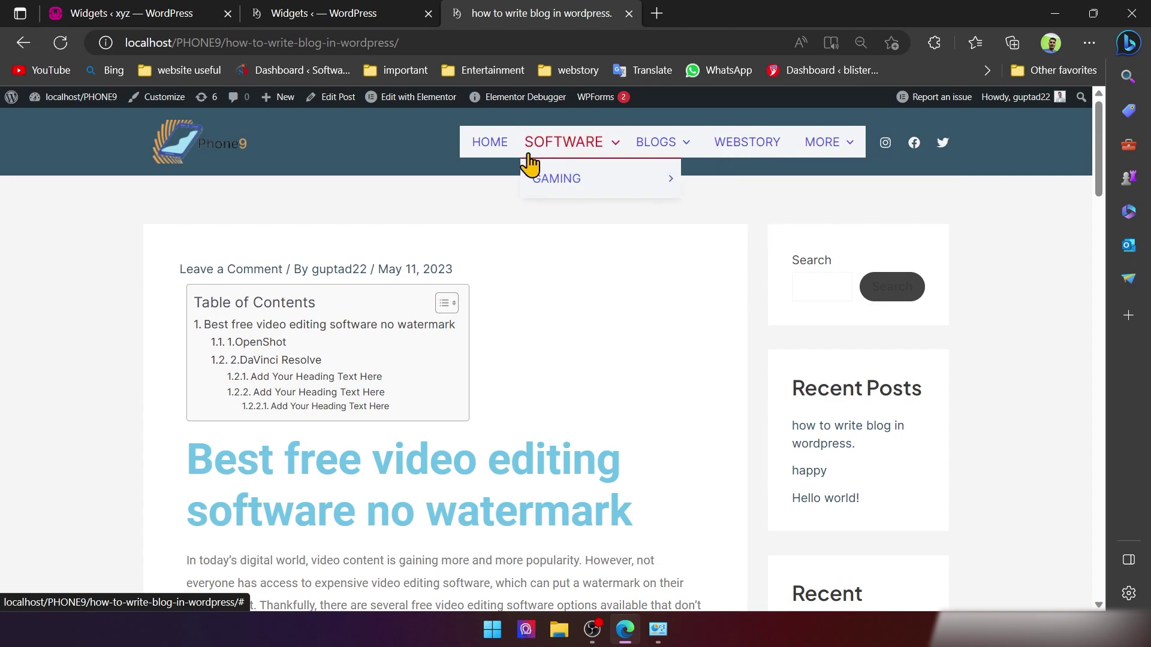
scroll(647, 291, down, 20)
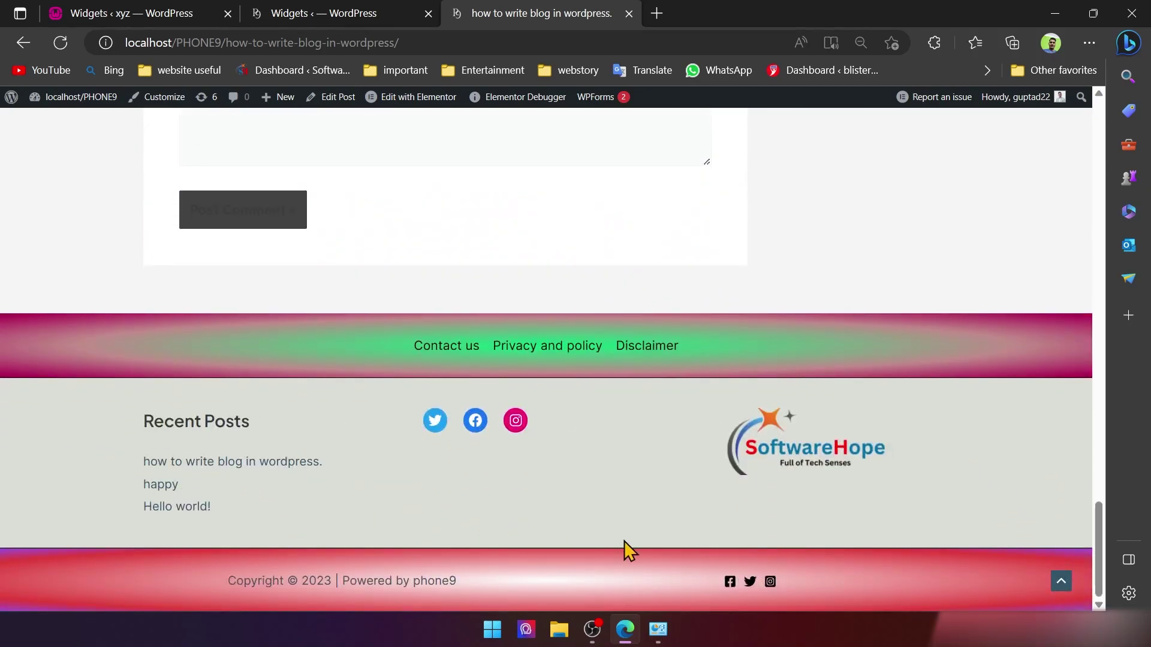
scroll(624, 541, up, 20)
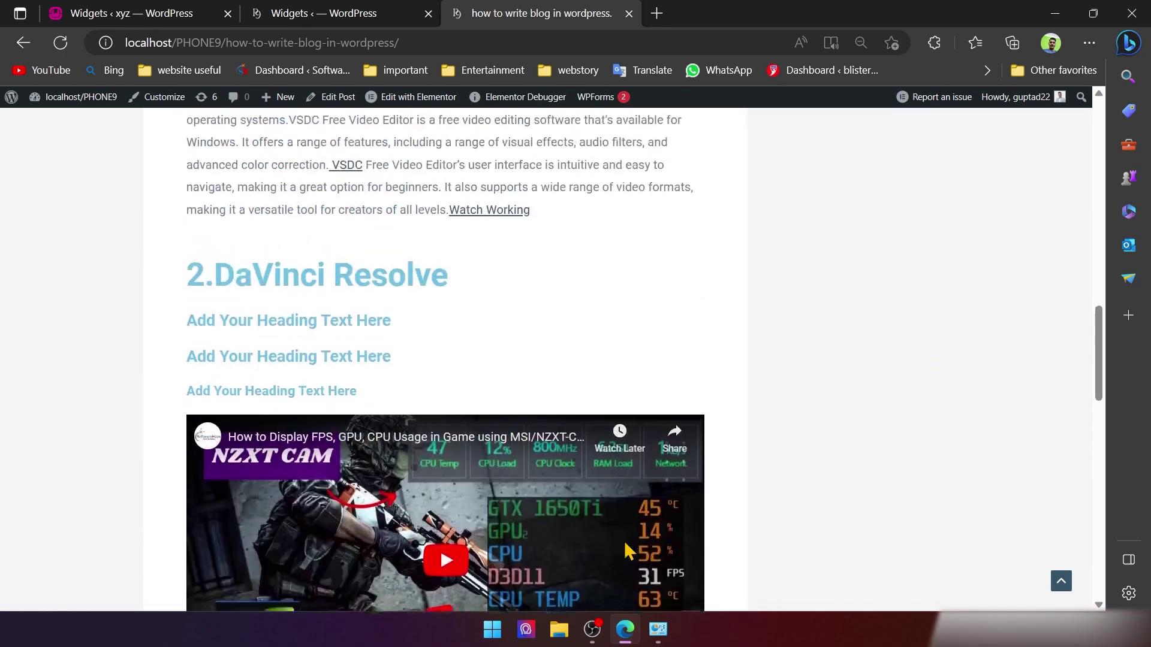
scroll(892, 548, down, 6)
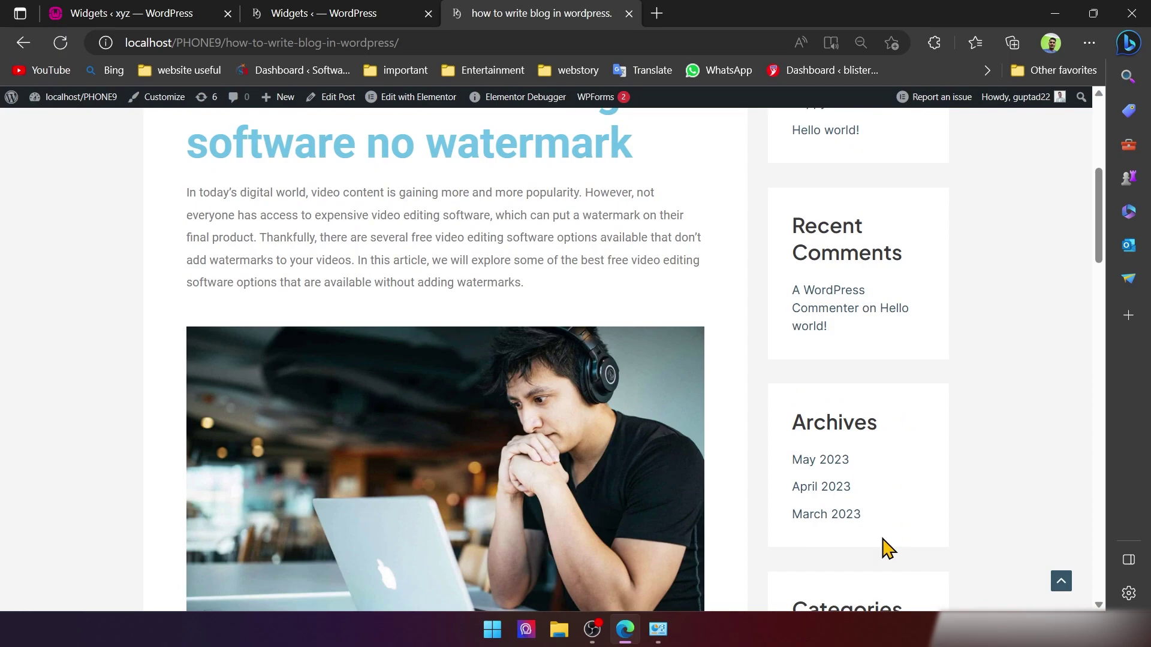
scroll(668, 277, up, 6)
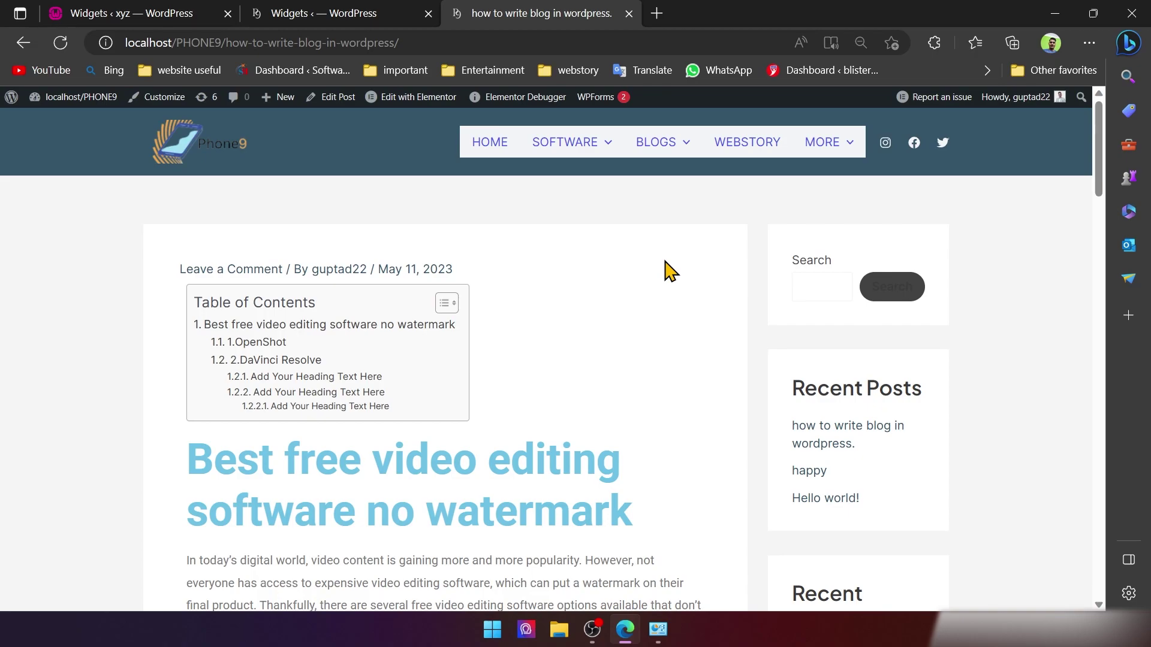
Step: Switch to the xyz site's dashboard, reload its Widgets screen and look over the available widget areas
key(ctrl+1)
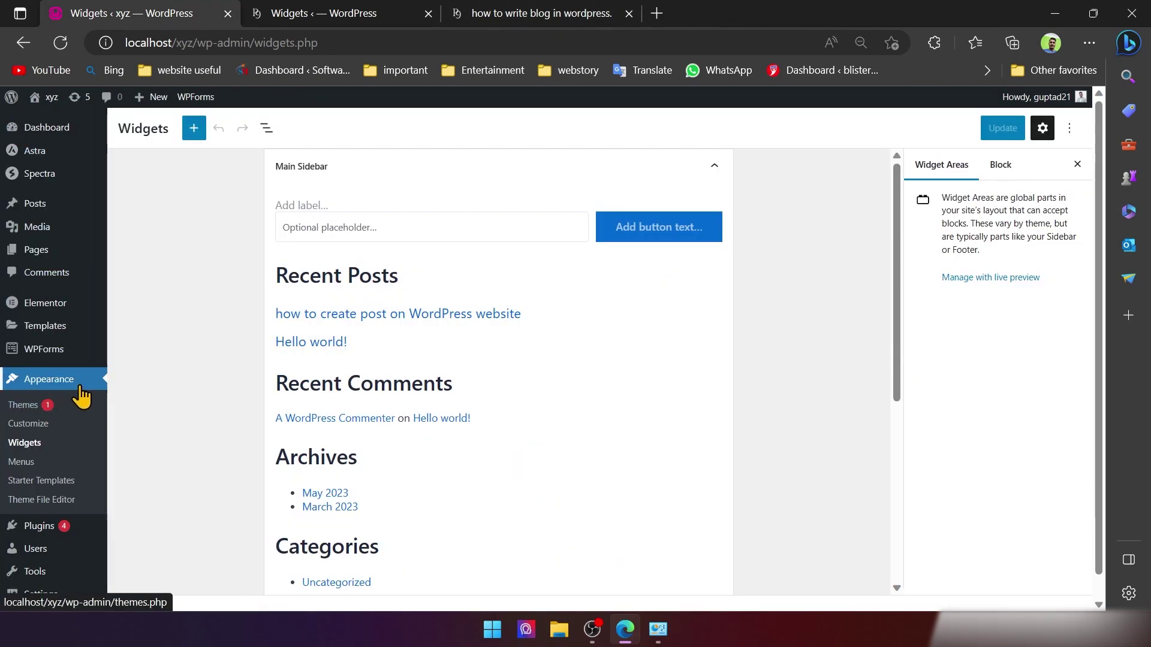
mouse_move(60, 108)
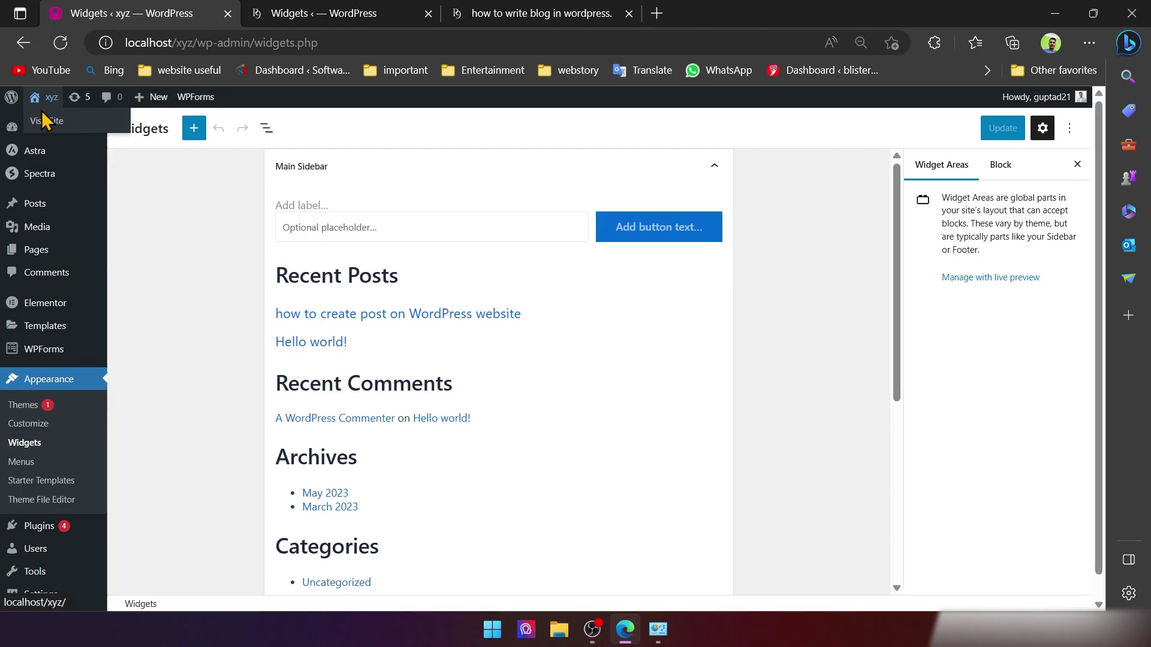
click(34, 446)
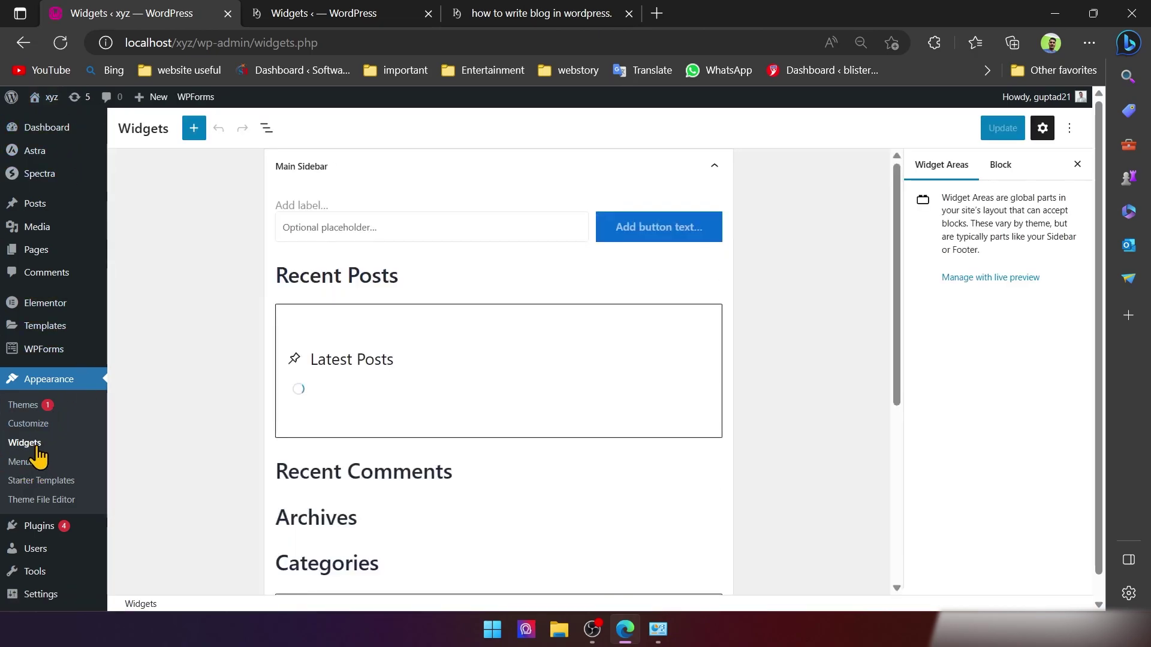
scroll(595, 431, down, 5)
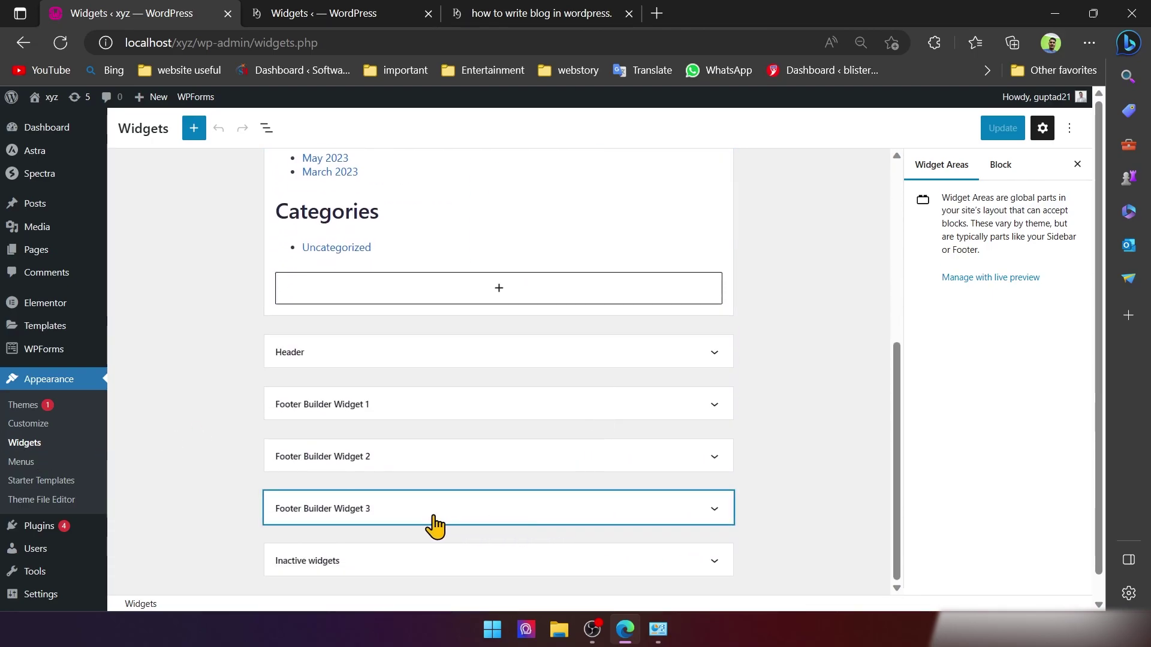
scroll(537, 549, up, 5)
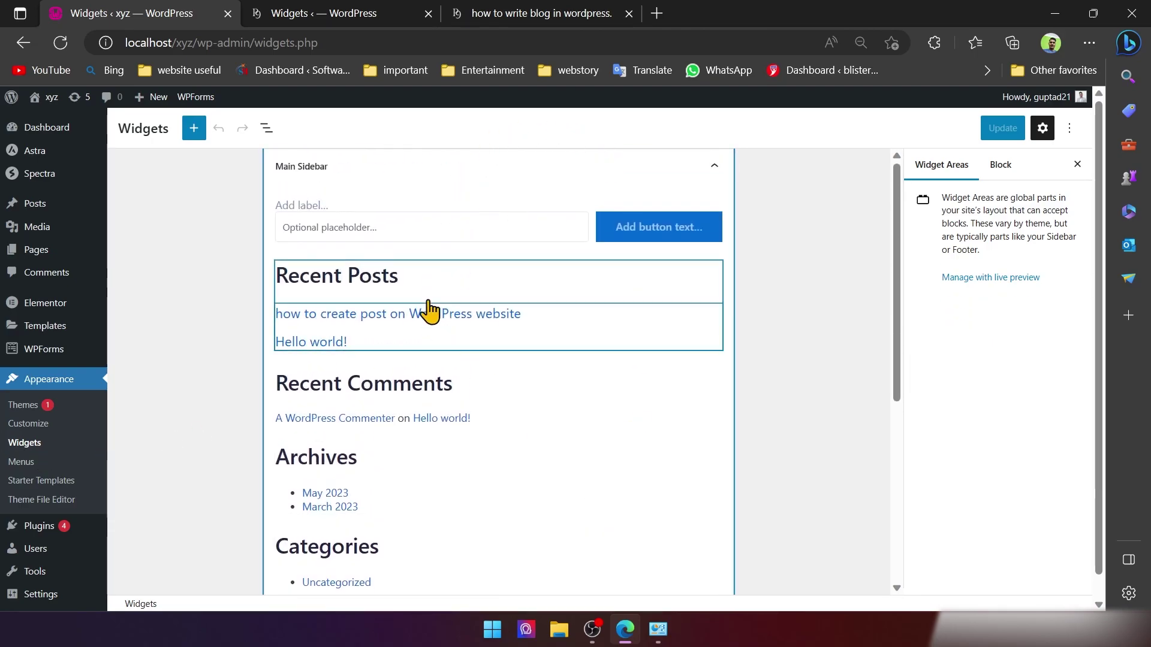
Step: Collapse the Main Sidebar widget area, expand it again and review its blocks
click(676, 175)
click(676, 175)
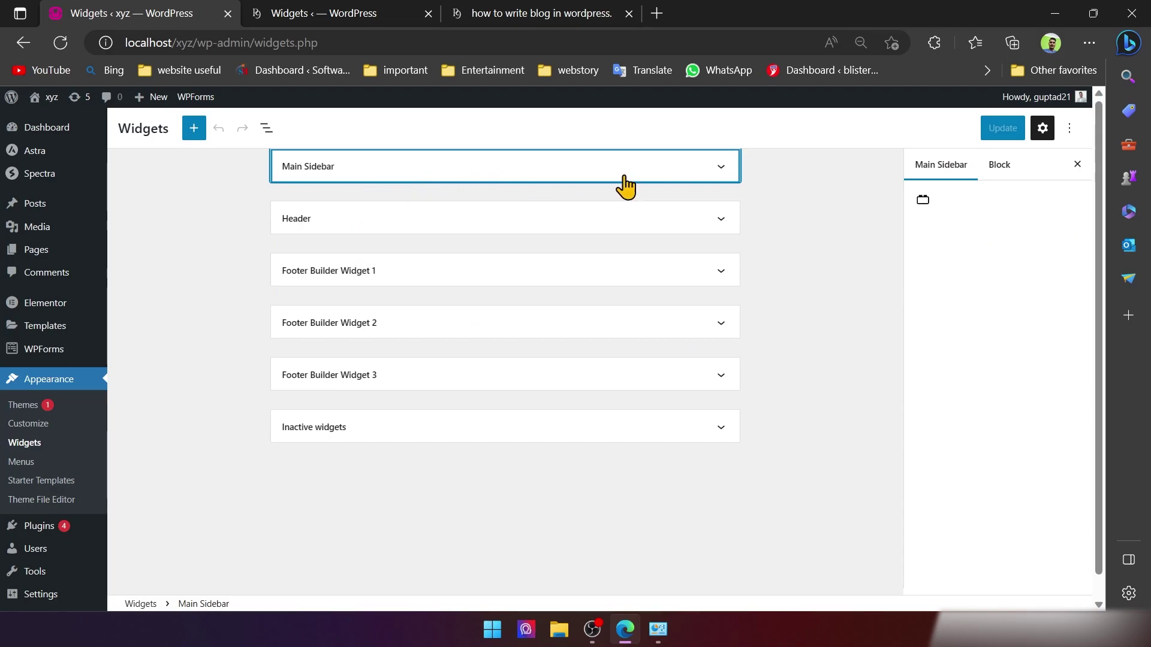
click(673, 179)
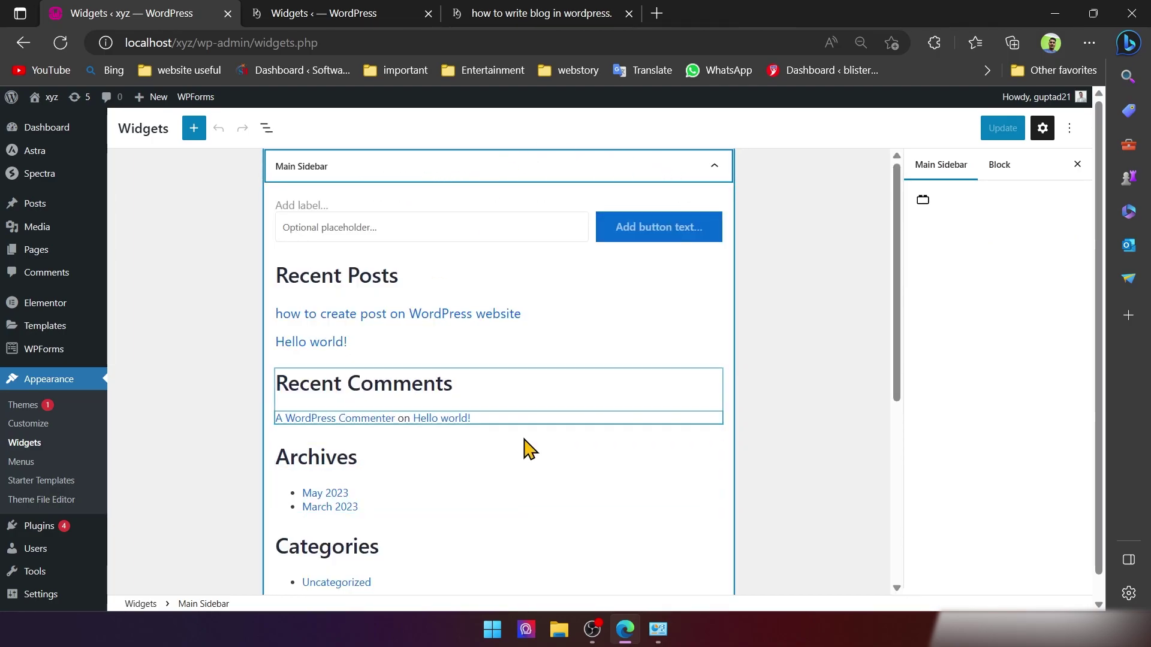
scroll(525, 447, down, 3)
scroll(531, 452, up, 3)
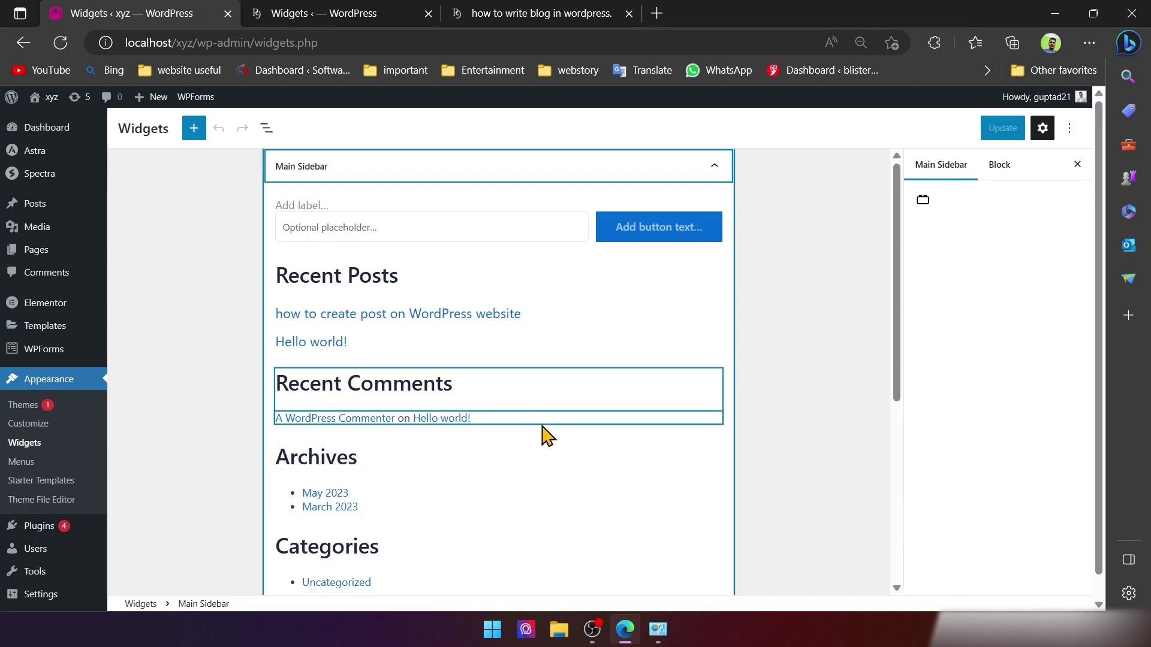
Step: View the block choices offered for the end of the Main Sidebar, and dismiss them without adding a block
scroll(498, 444, down, 3)
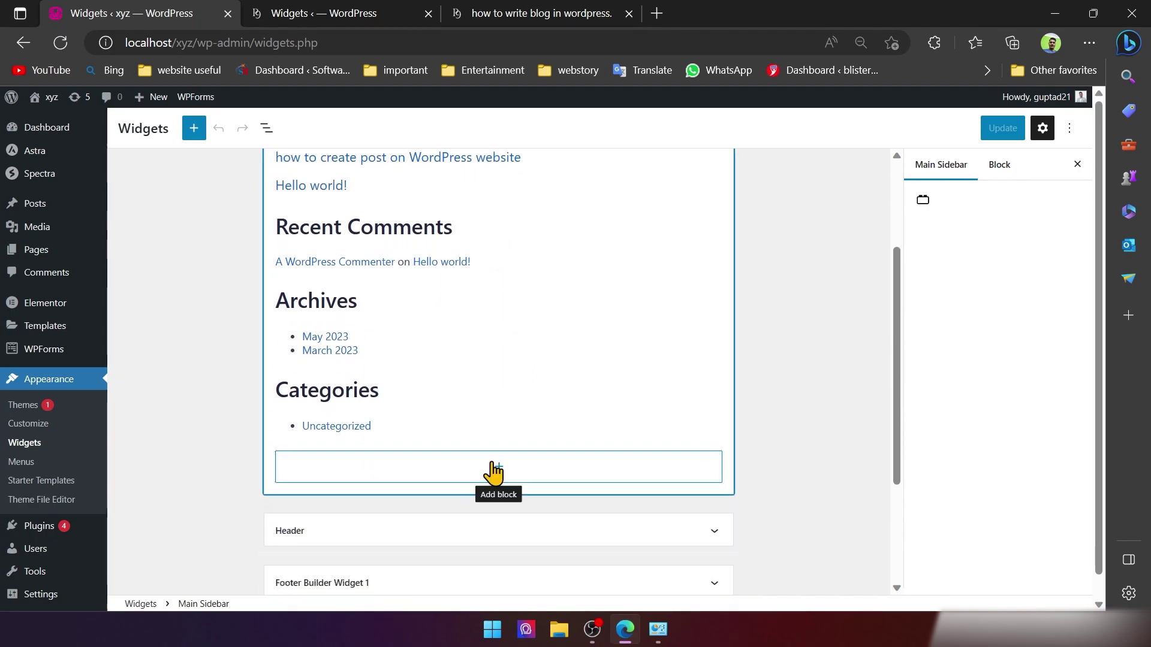
click(497, 466)
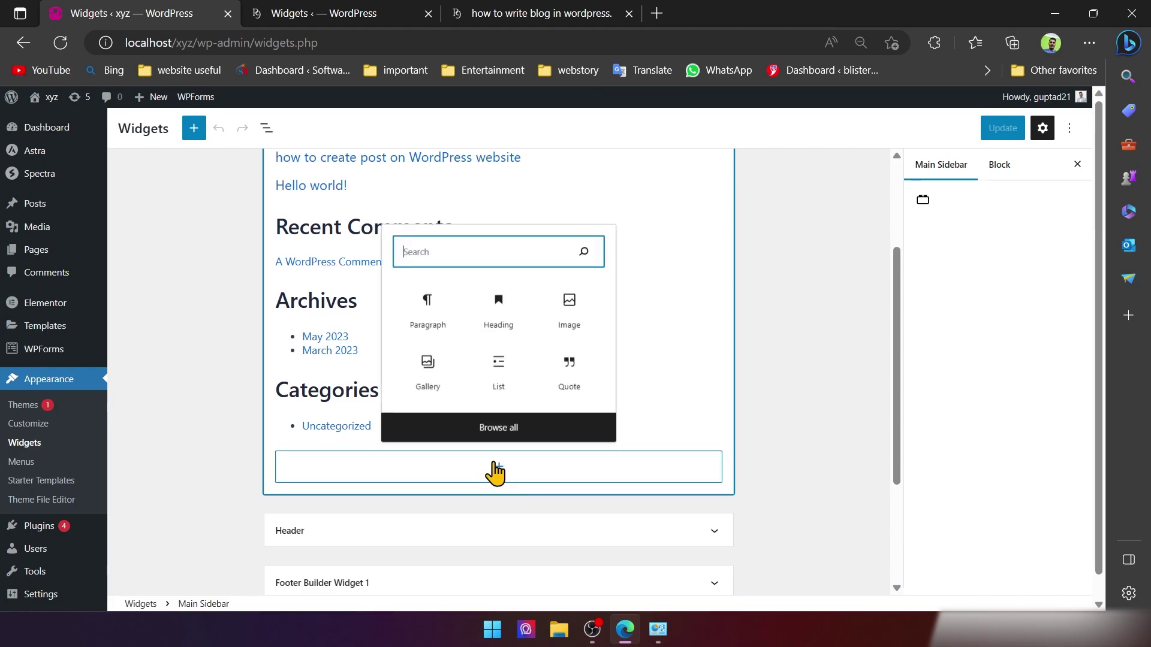
click(799, 412)
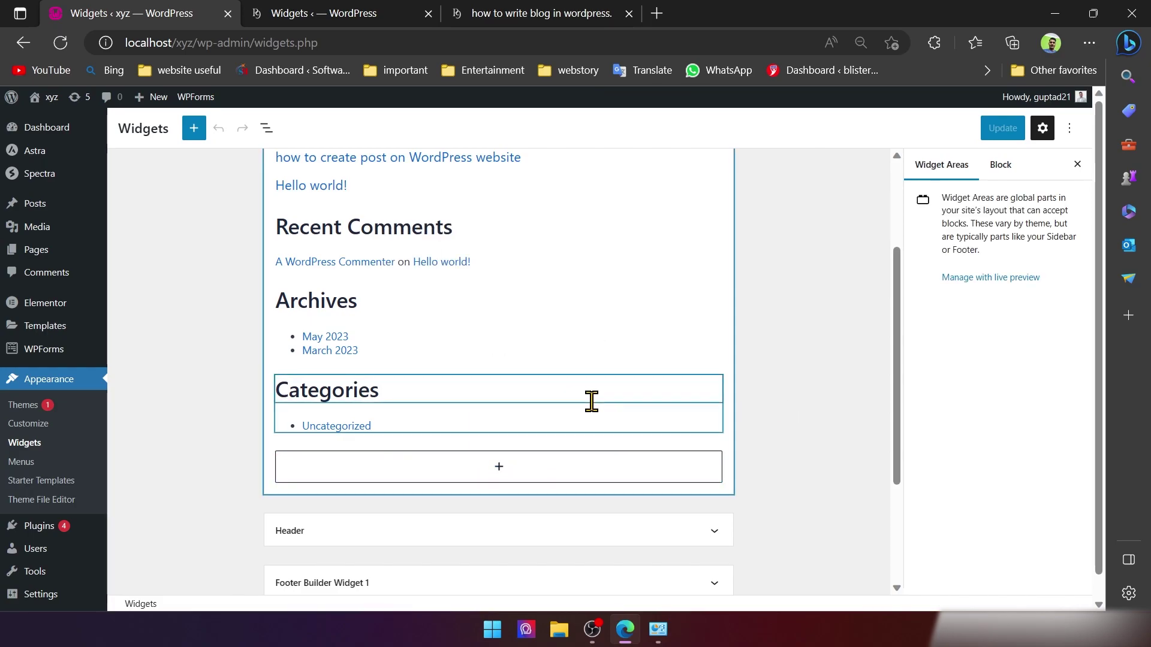
scroll(635, 416, up, 3)
Step: Switch to the PHONE9 site's Widgets screen and look through its available widgets and widget areas
scroll(674, 422, down, 6)
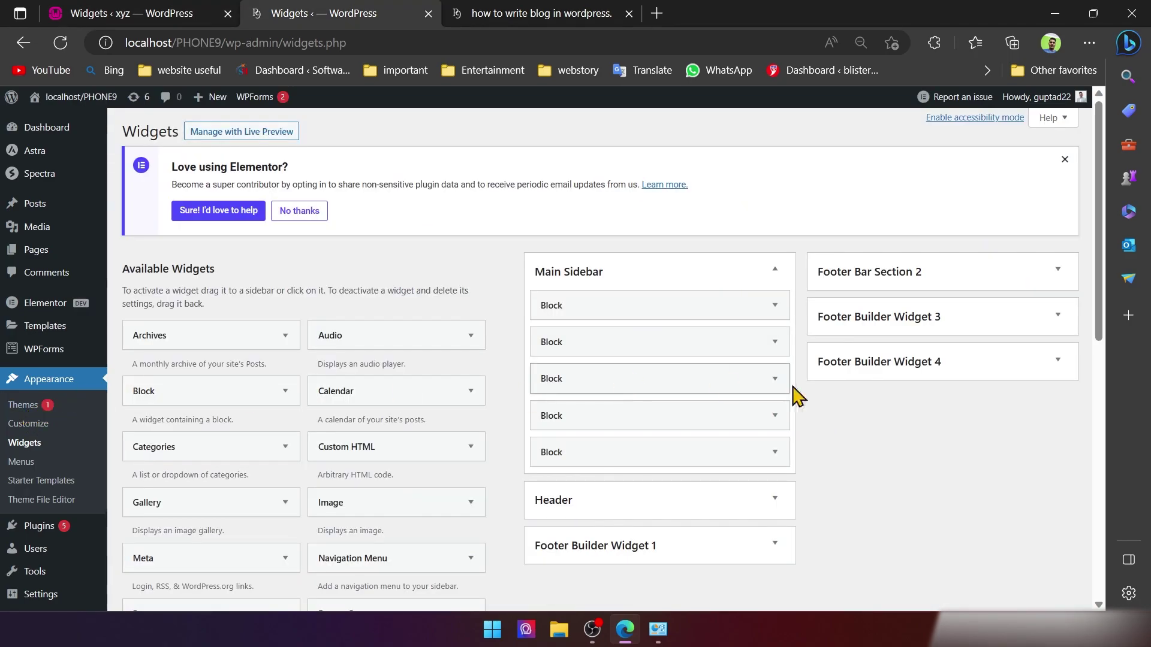
scroll(797, 319, down, 6)
scroll(872, 480, up, 3)
scroll(872, 480, up, 3)
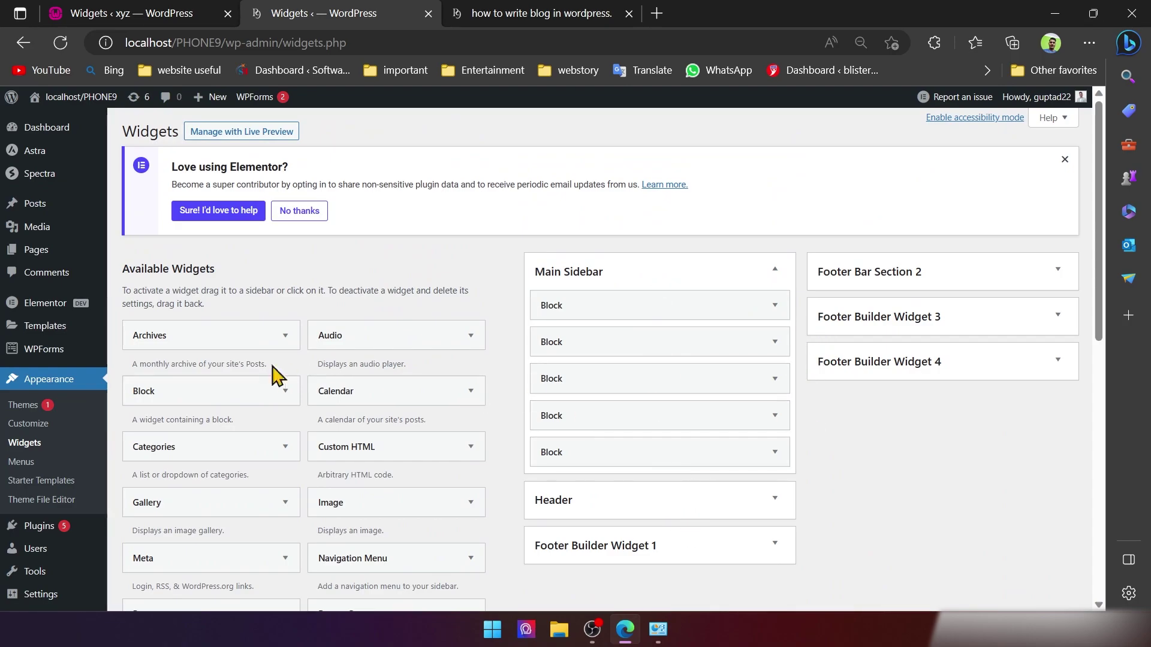
scroll(358, 345, down, 3)
mouse_move(357, 490)
mouse_down()
mouse_move(611, 398)
mouse_move(629, 222)
mouse_move(615, 200)
mouse_move(437, 444)
mouse_move(372, 488)
mouse_up()
scroll(763, 473, up, 3)
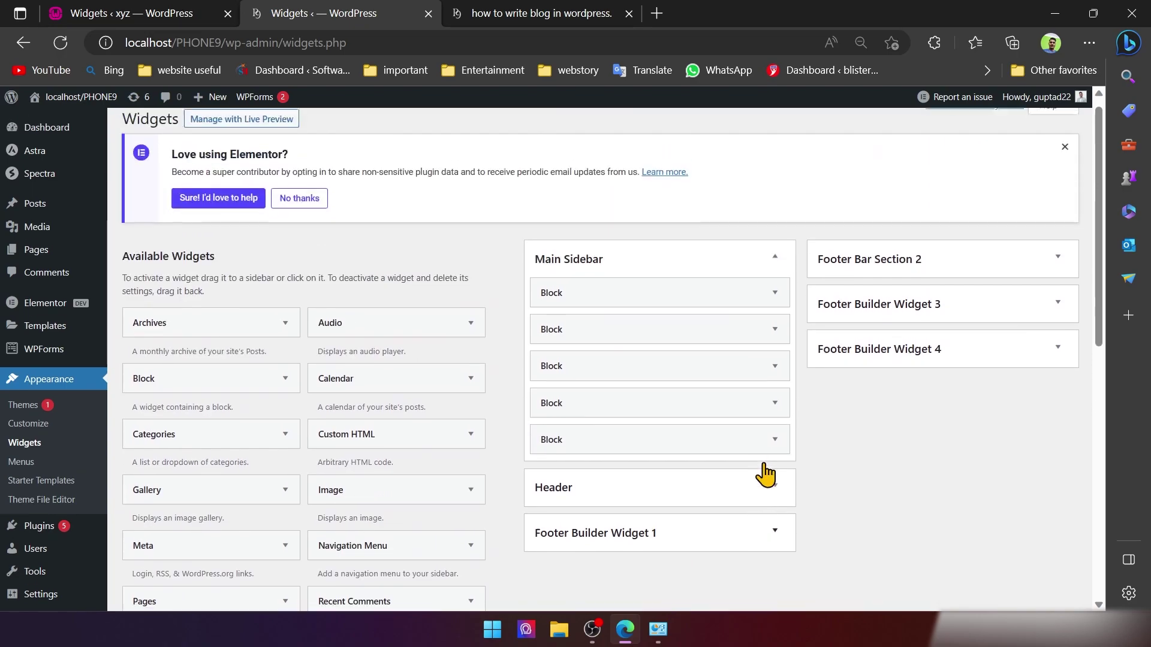
Step: Check the PHONE9 site's installed plugins and return to its Widgets screen
mouse_move(54, 526)
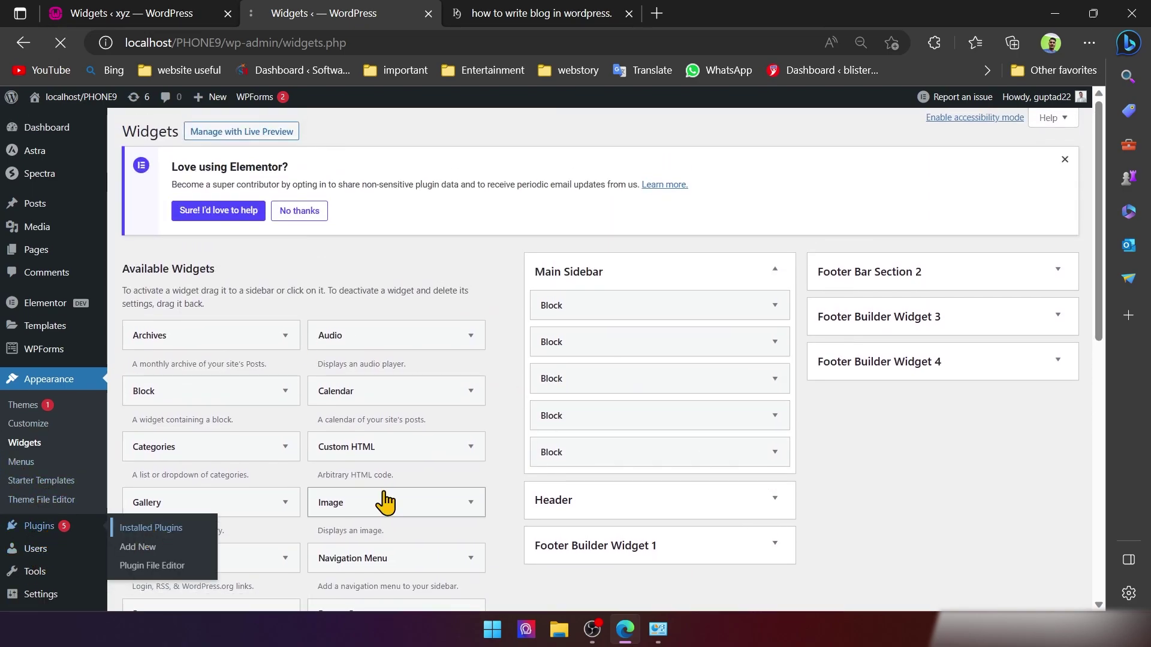
click(170, 527)
drag(155, 294, 230, 300)
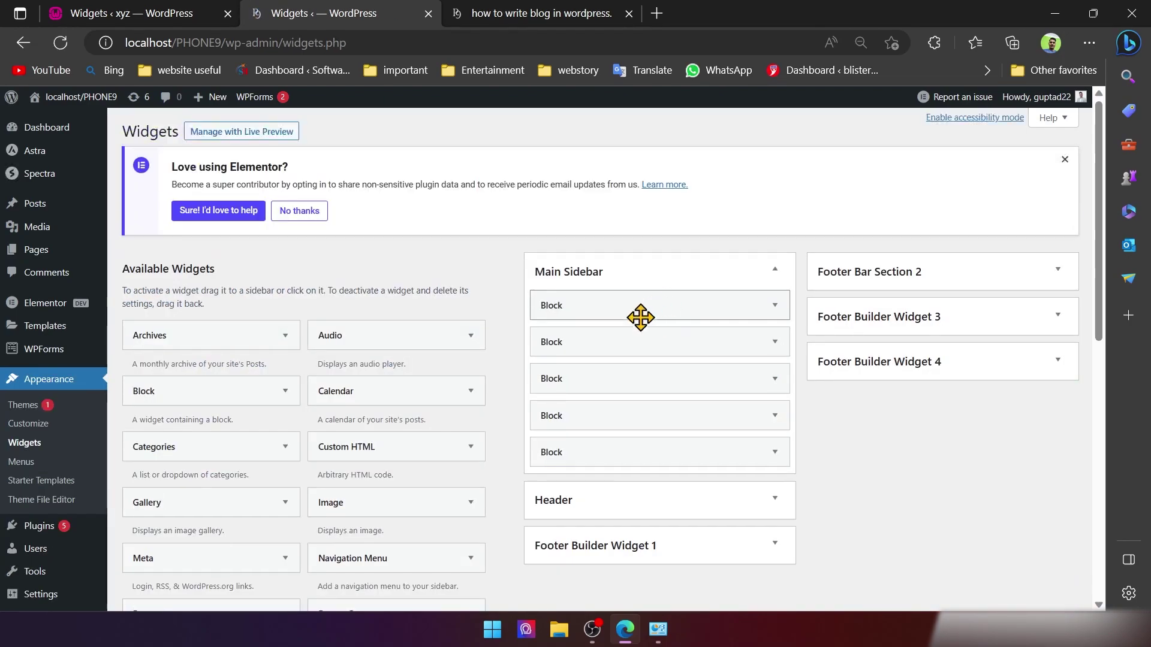
Step: Add a Search widget without a title to the Main Sidebar, directly below its first block
scroll(646, 313, down, 10)
scroll(961, 405, up, 7)
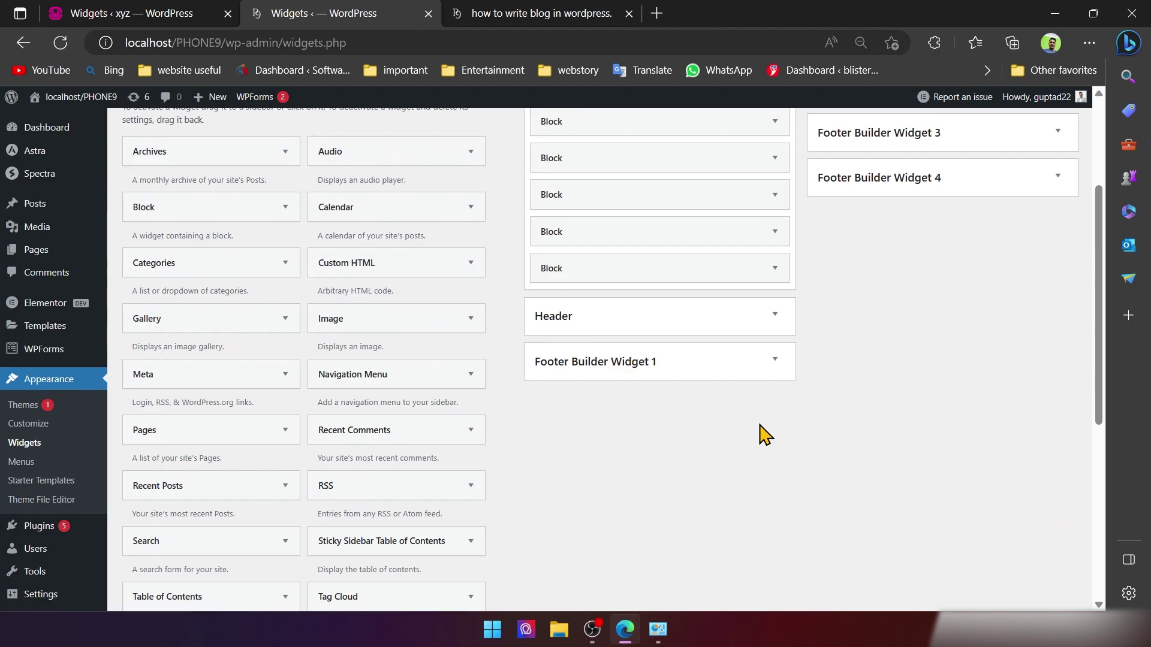
scroll(761, 434, up, 4)
scroll(194, 483, down, 4)
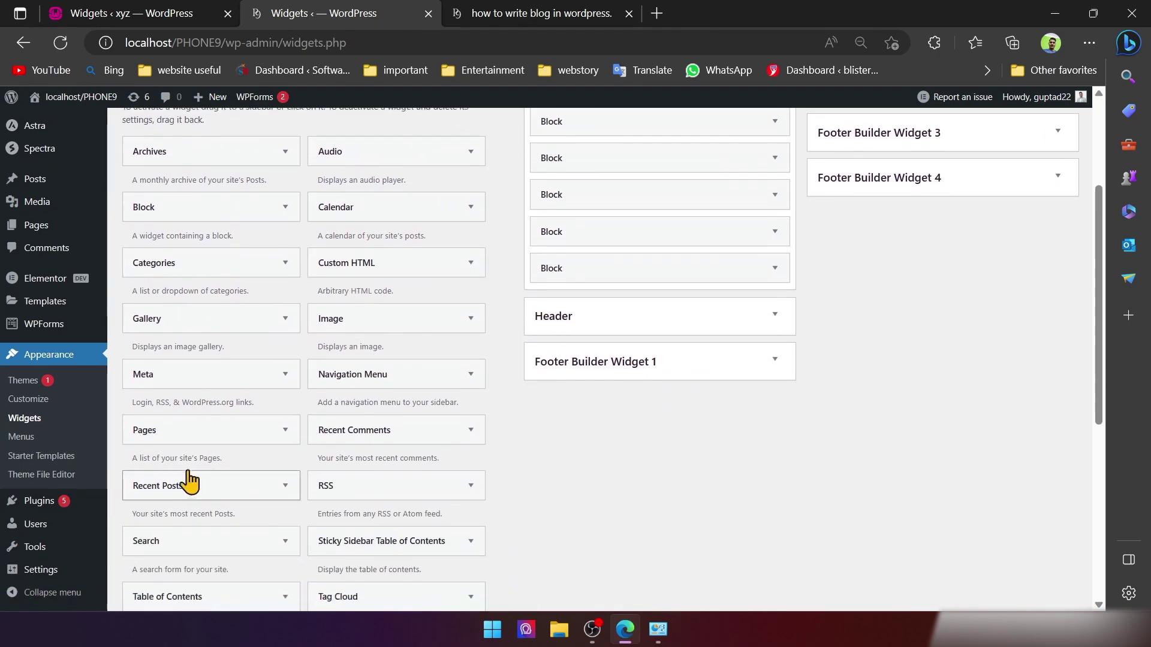
scroll(305, 436, down, 3)
drag(180, 360, 634, 146)
scroll(617, 337, up, 3)
scroll(555, 431, up, 3)
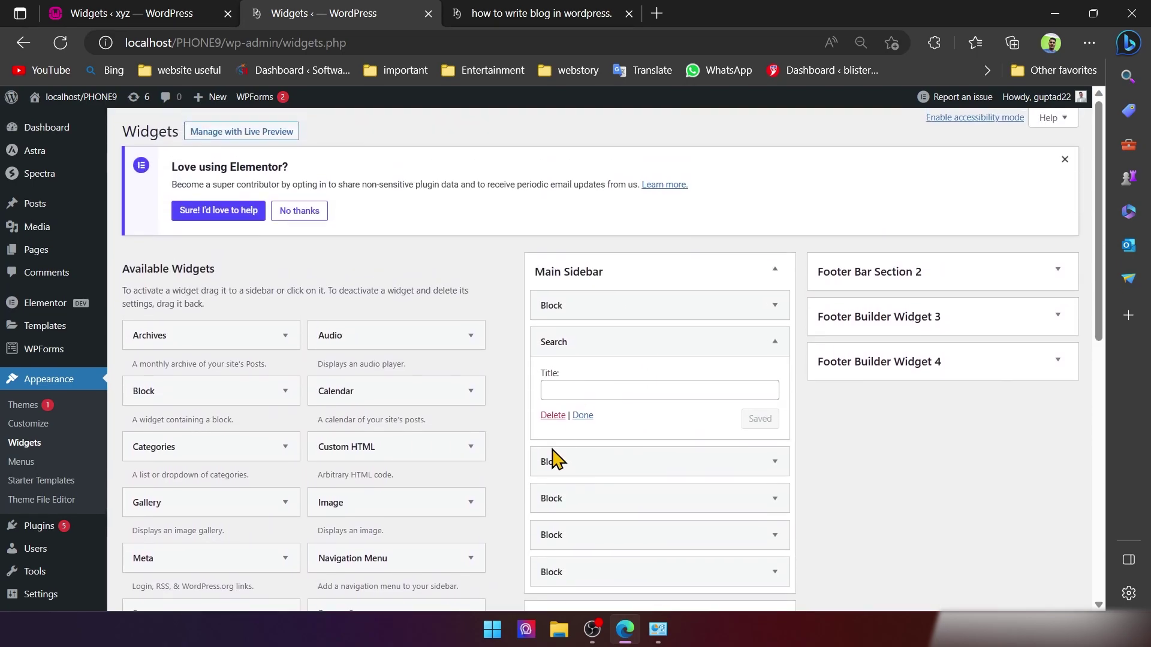
click(583, 416)
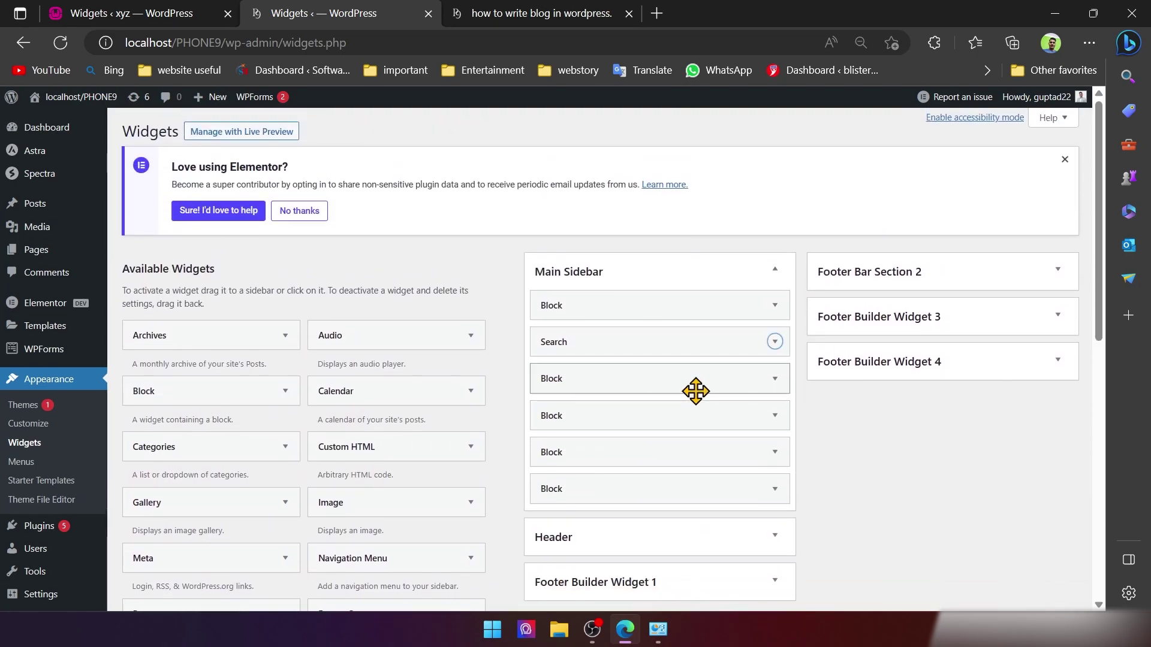
click(655, 343)
click(585, 416)
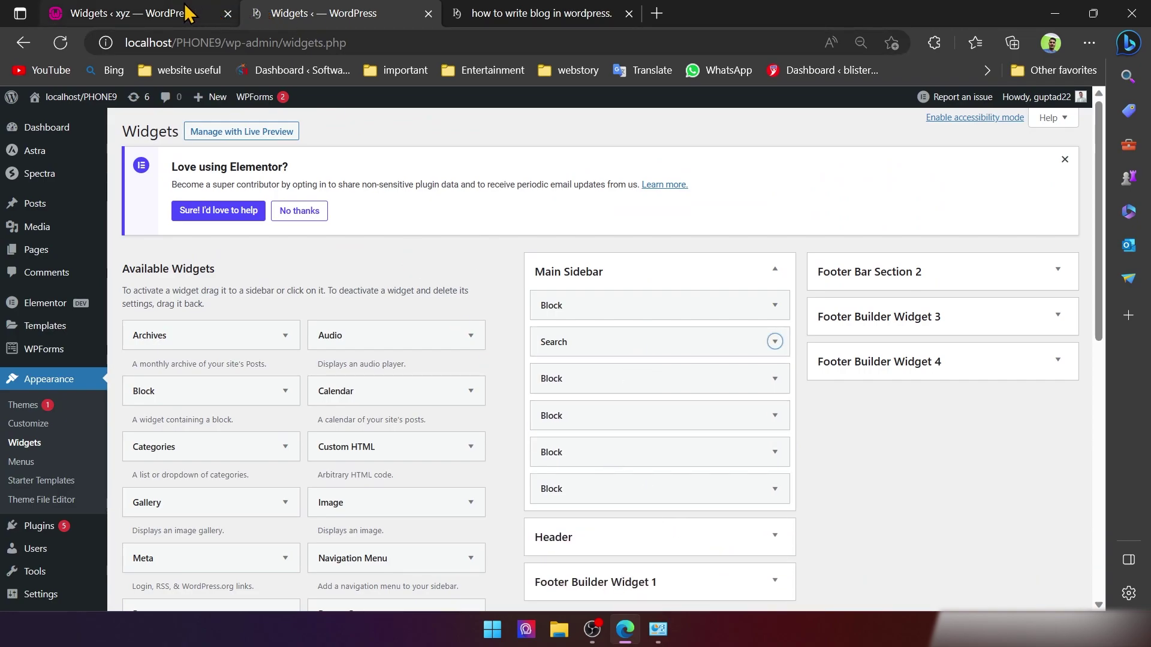
Step: Reload the blog post "how to write blog in wordpress." and check the search widgets in its sidebar
click(462, 12)
click(60, 43)
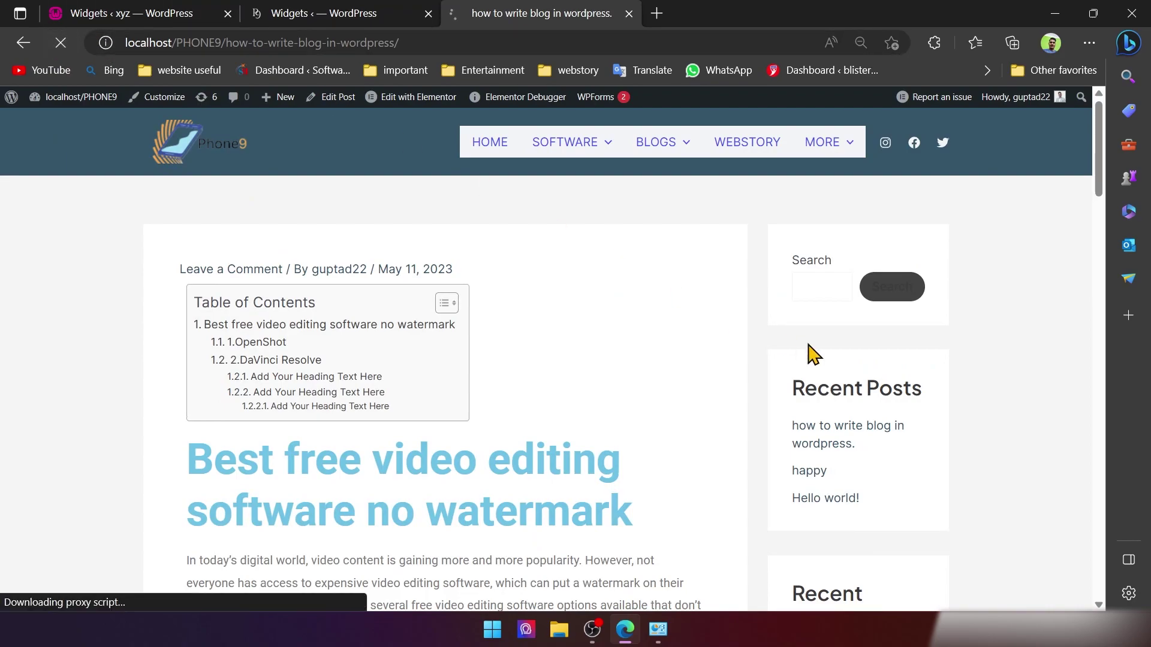
scroll(812, 355, down, 3)
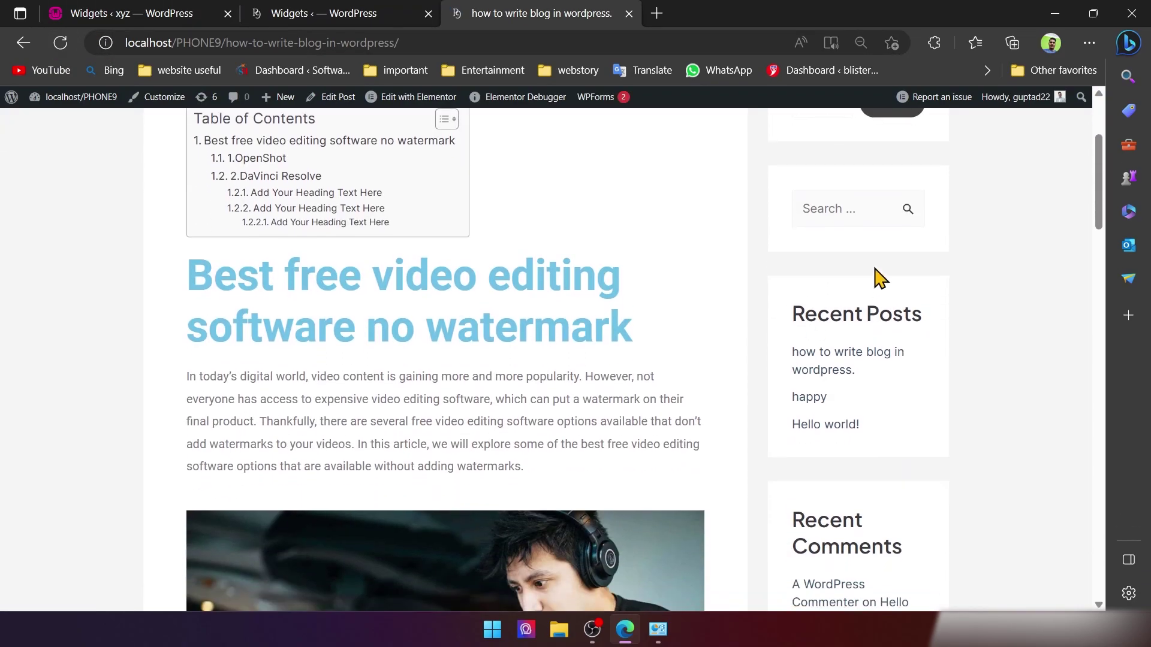
Step: Open the Customizer from the blog post and choose the content-and-sidebar container layout, already highlighted, in the Global Container settings
click(846, 214)
scroll(684, 400, up, 3)
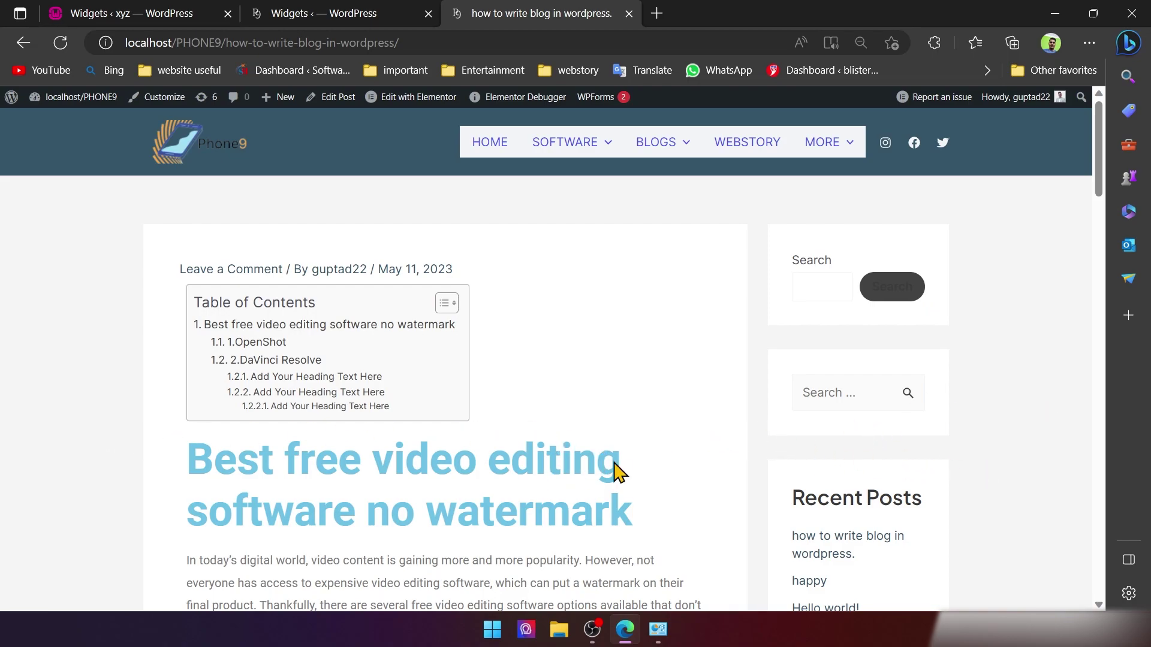
scroll(755, 480, down, 5)
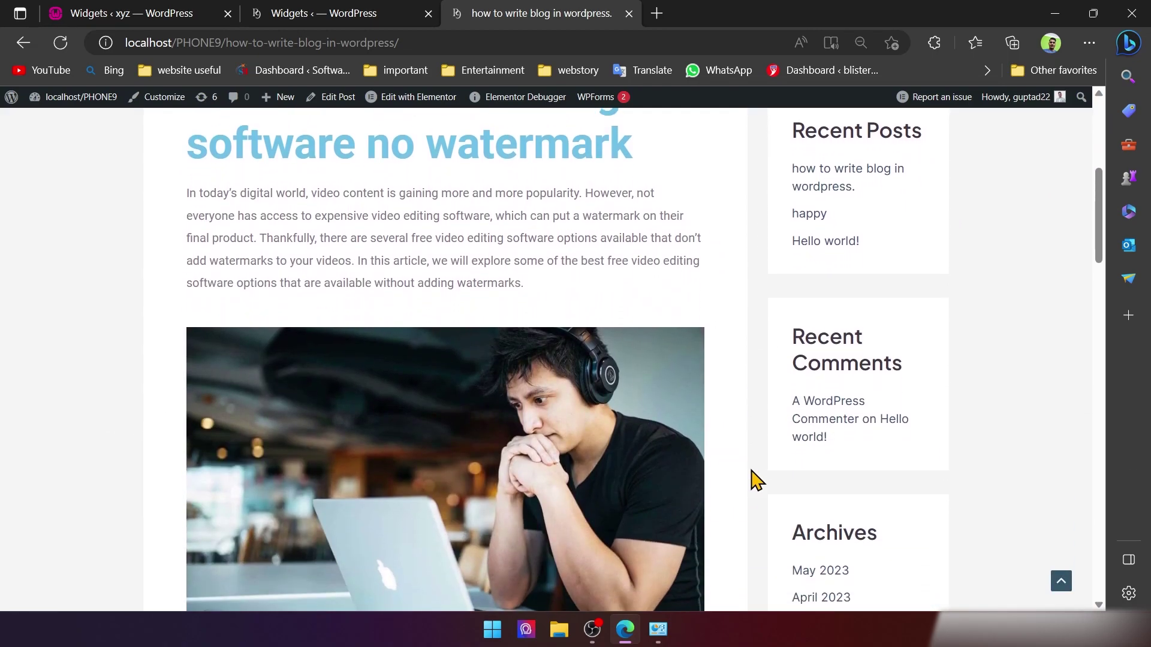
scroll(754, 480, up, 5)
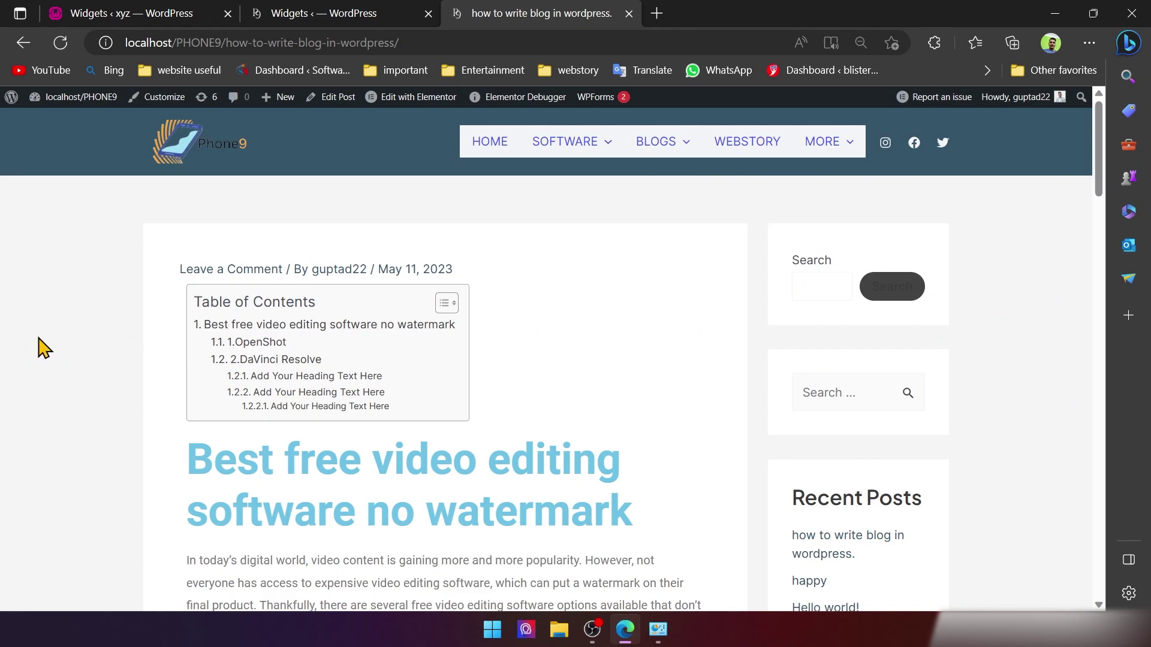
click(157, 97)
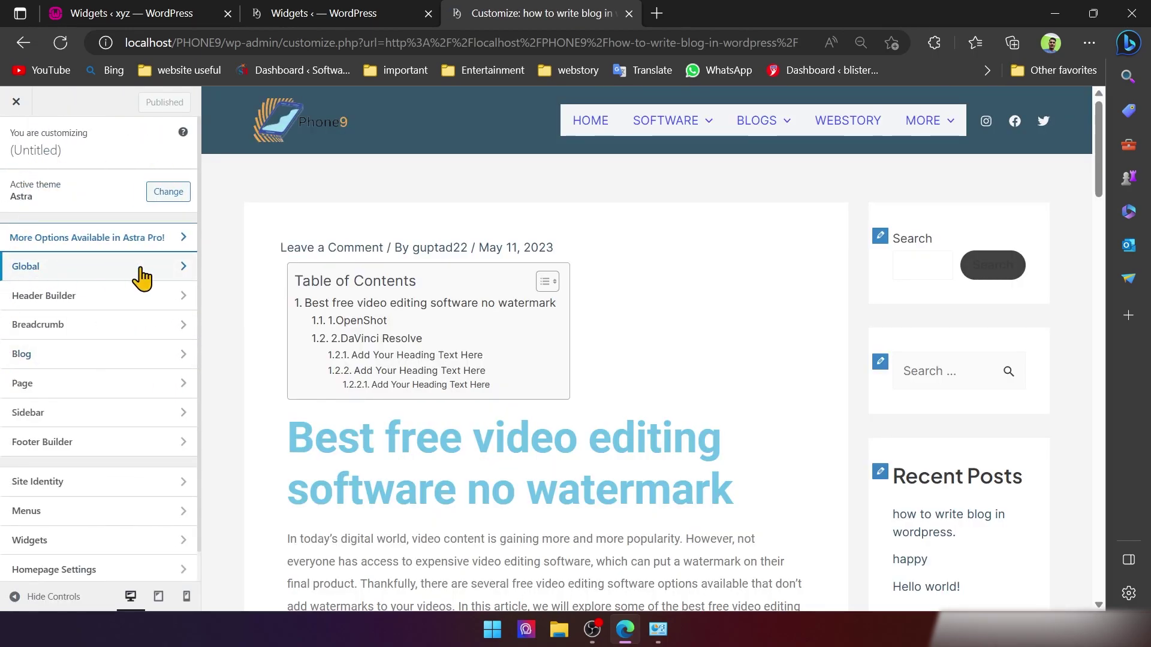
click(143, 278)
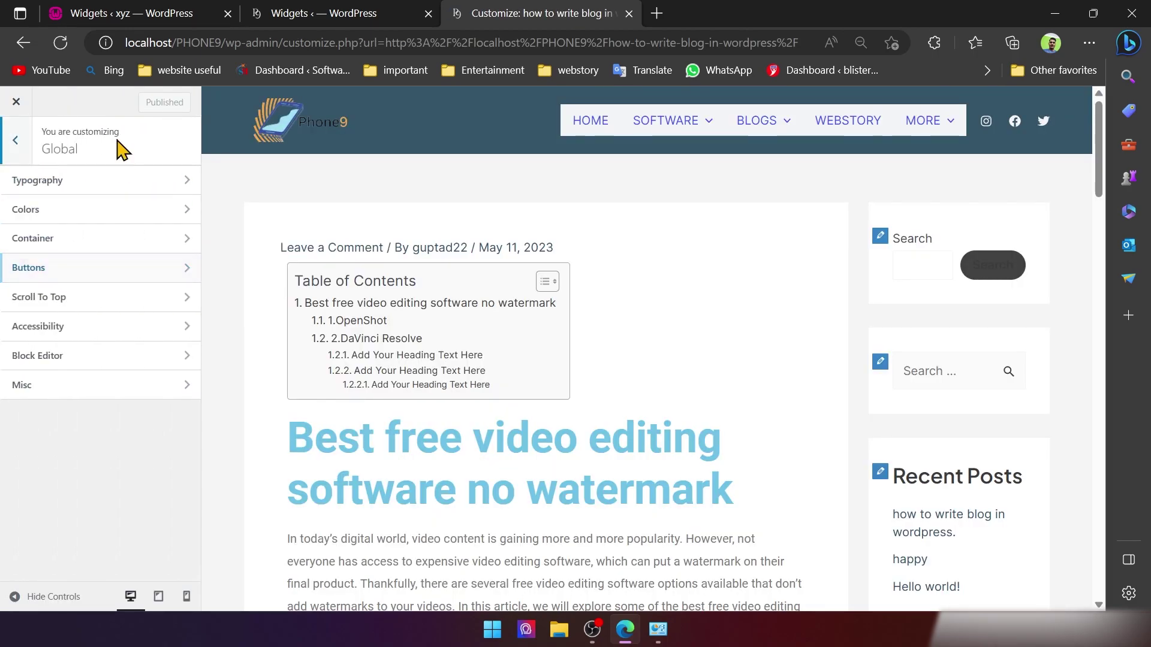
click(78, 243)
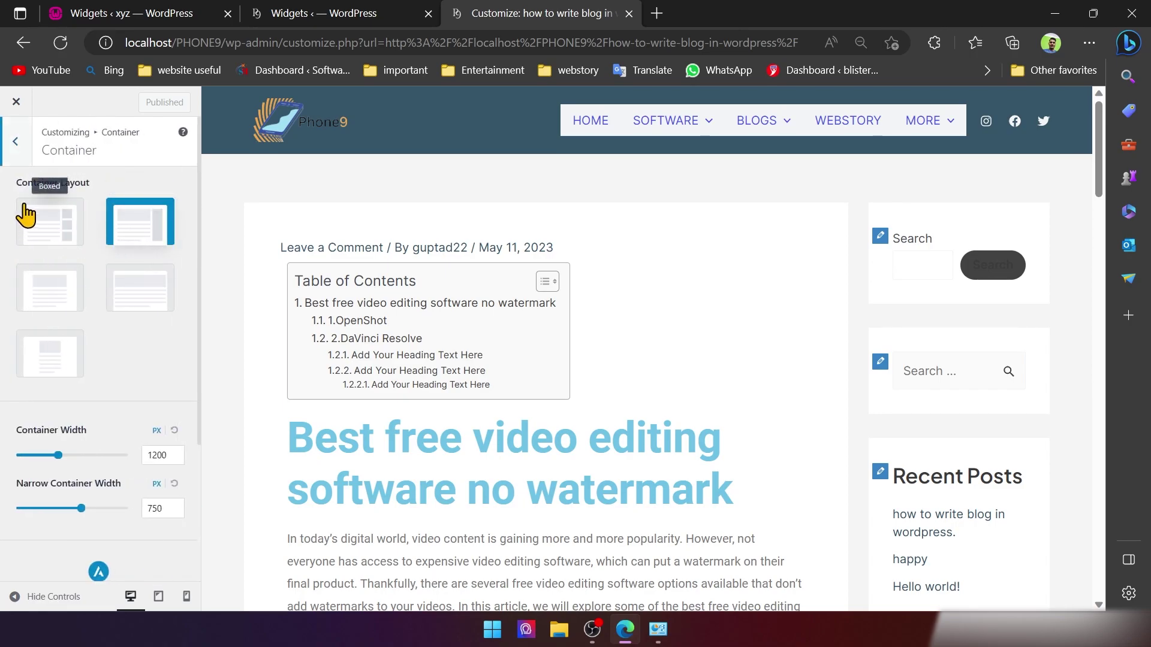
click(142, 240)
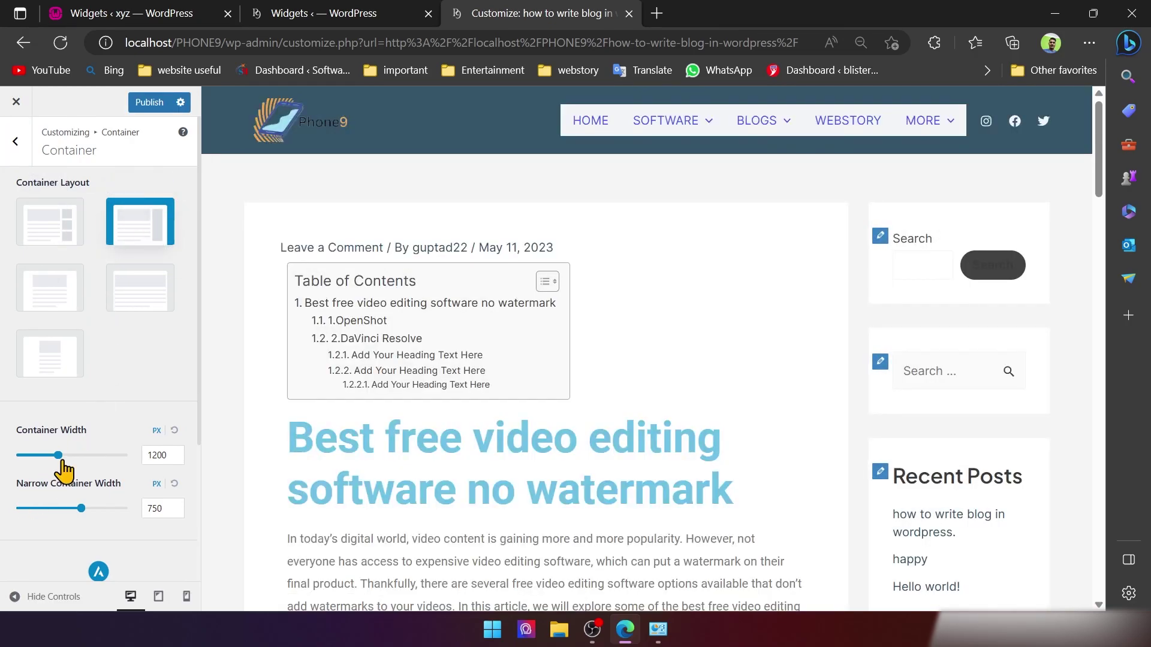
Step: Set the container width to 1500 px and the narrow container width to 794 px, publish the changes and close the Customizer
drag(58, 456, 84, 457)
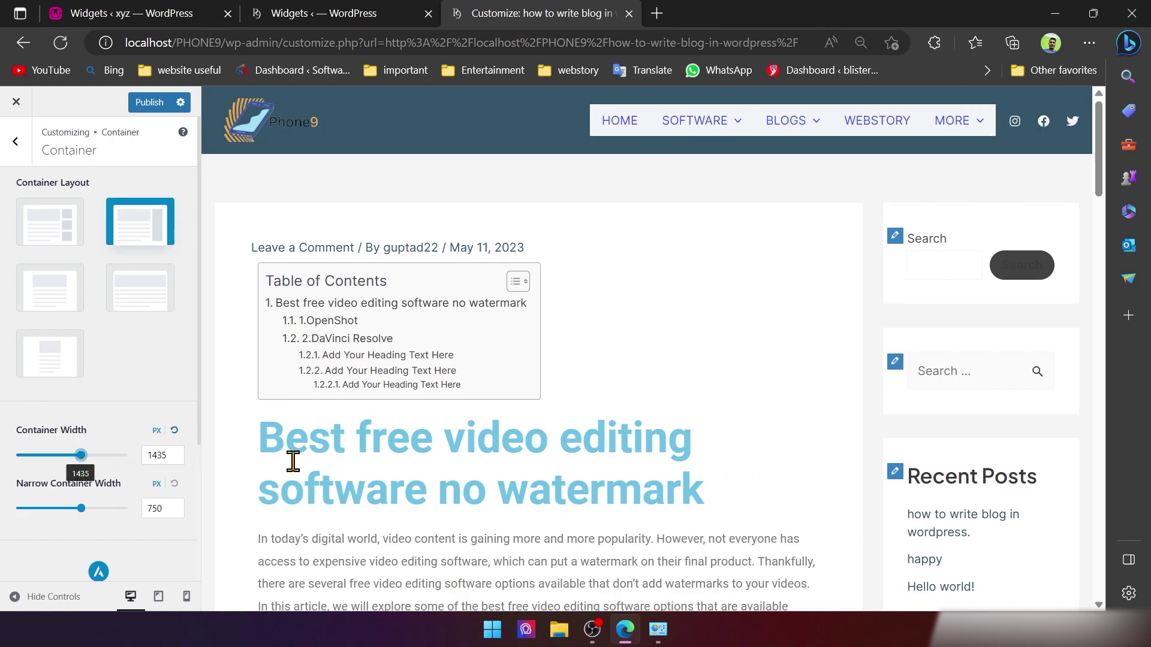
scroll(757, 437, down, 3)
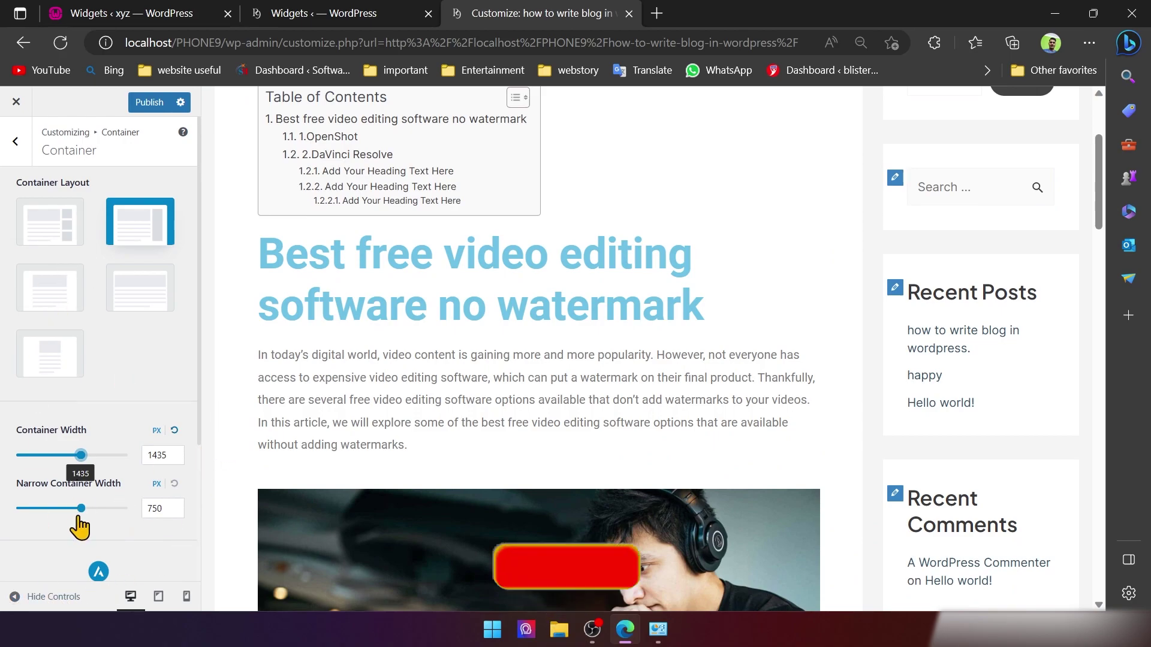
drag(81, 509, 89, 509)
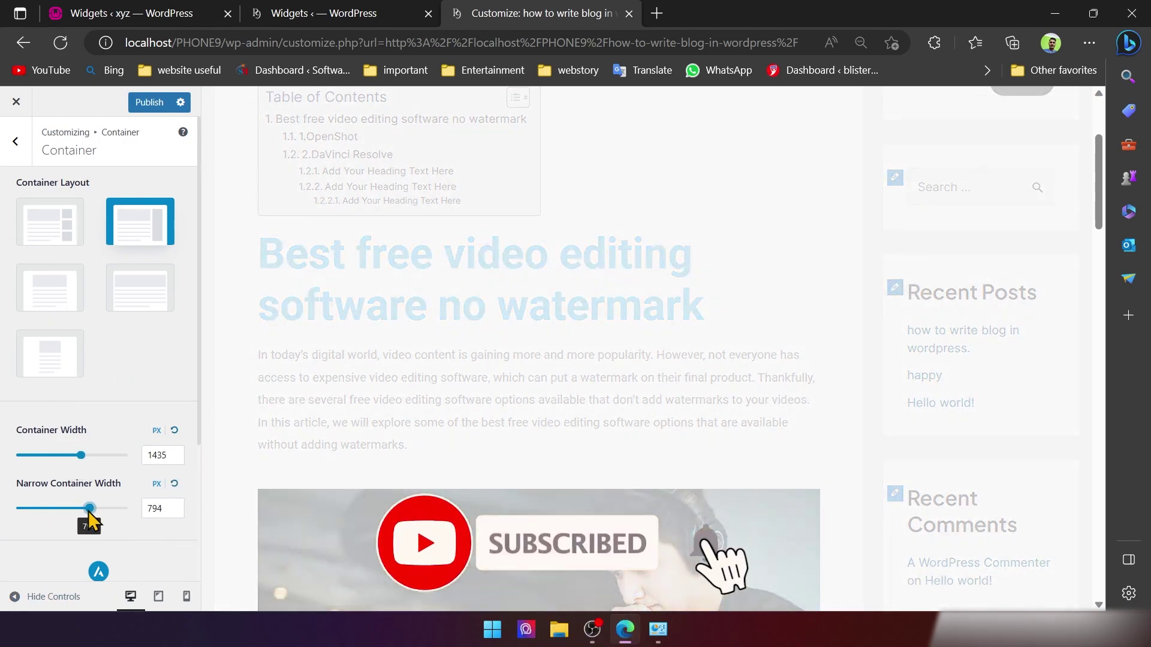
drag(81, 455, 87, 455)
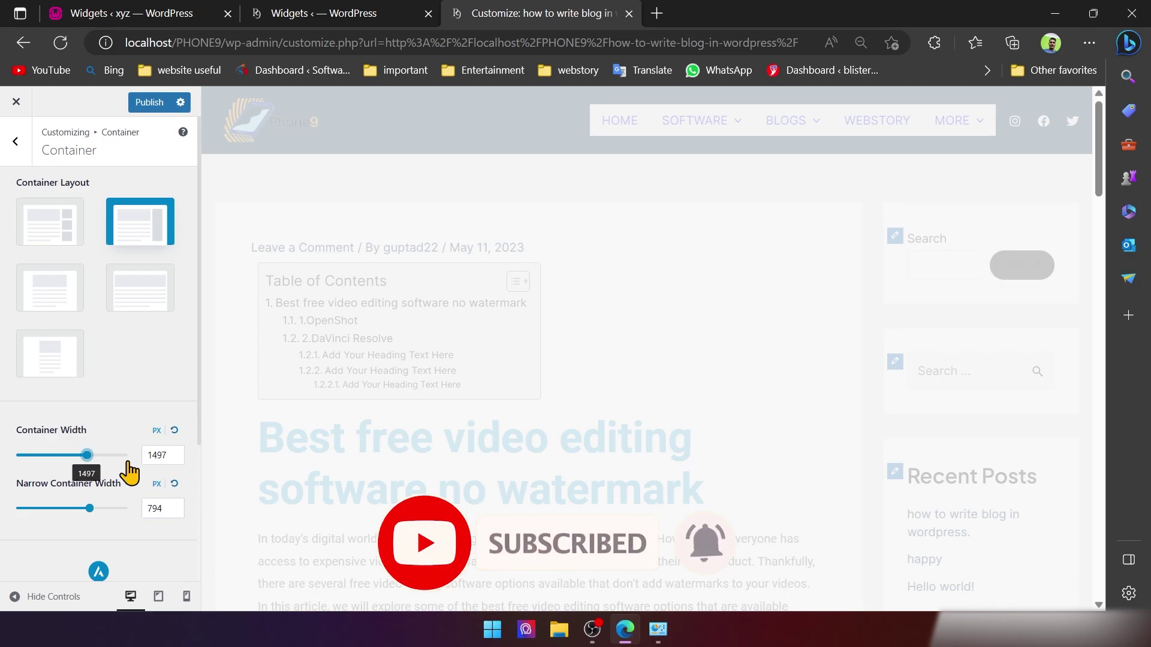
double_click(154, 456)
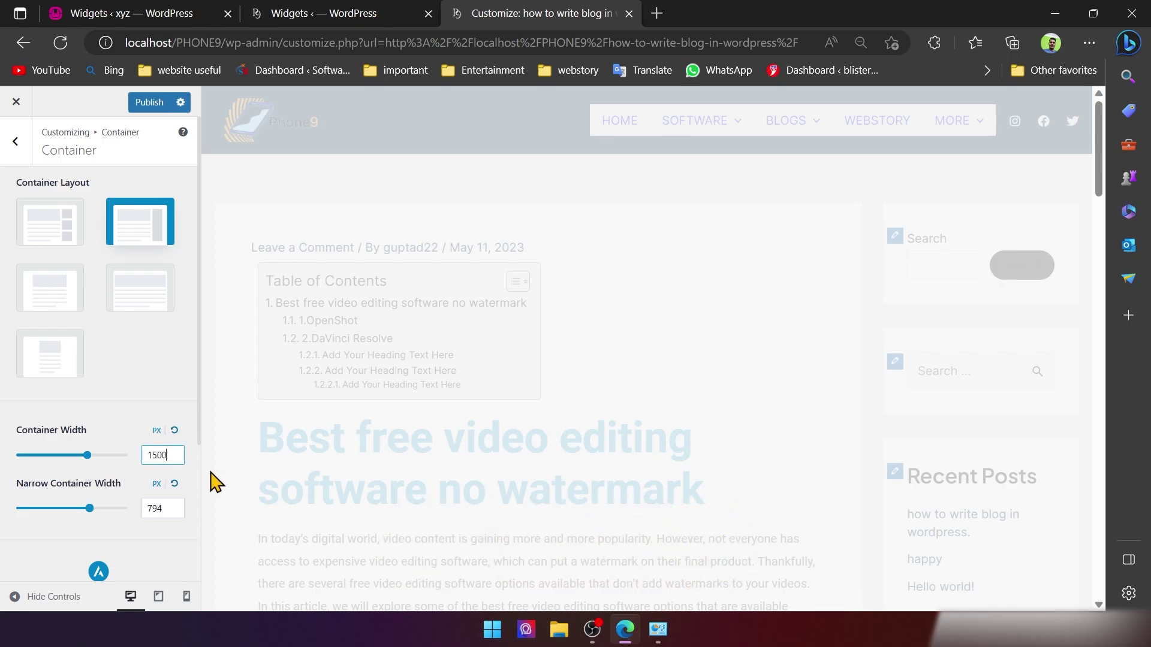
click(138, 105)
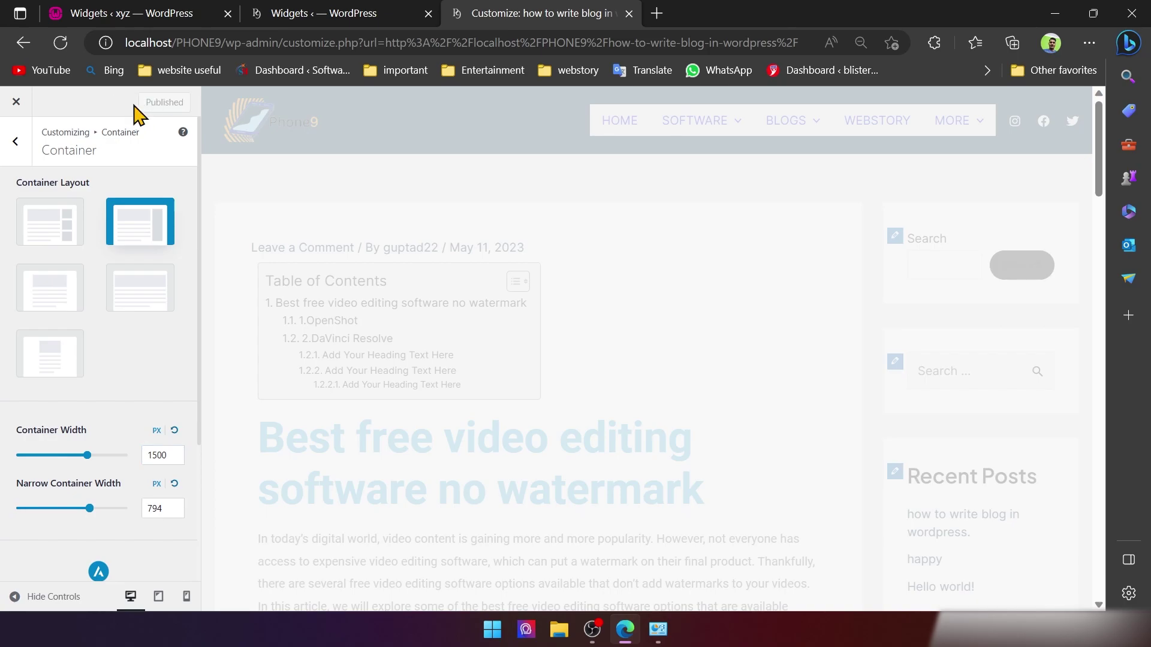
click(36, 118)
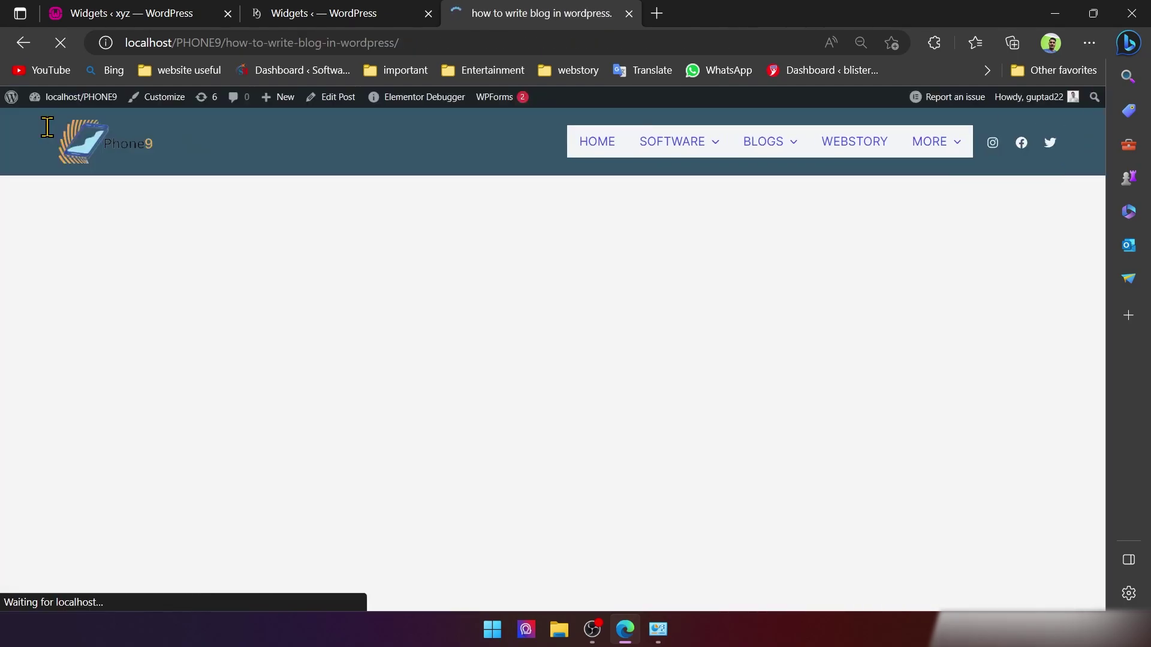
Step: Examine the blog post's wider content area and sidebar from the header down to the DaVinci Resolve section
scroll(650, 377, down, 3)
scroll(650, 377, up, 3)
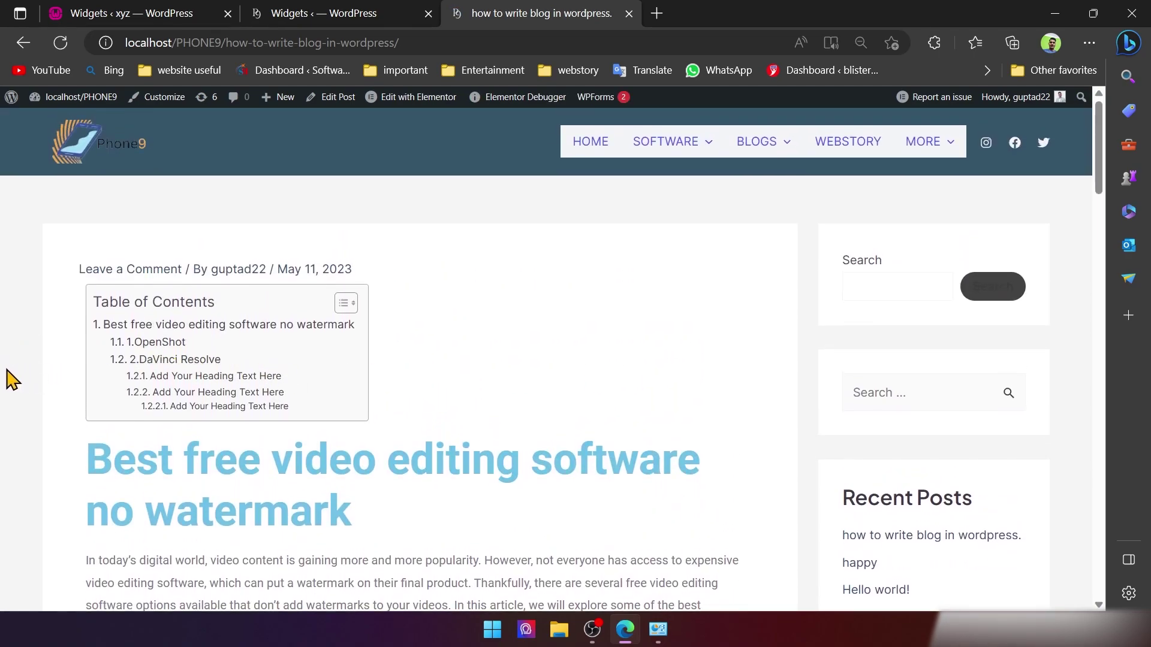
scroll(587, 441, down, 10)
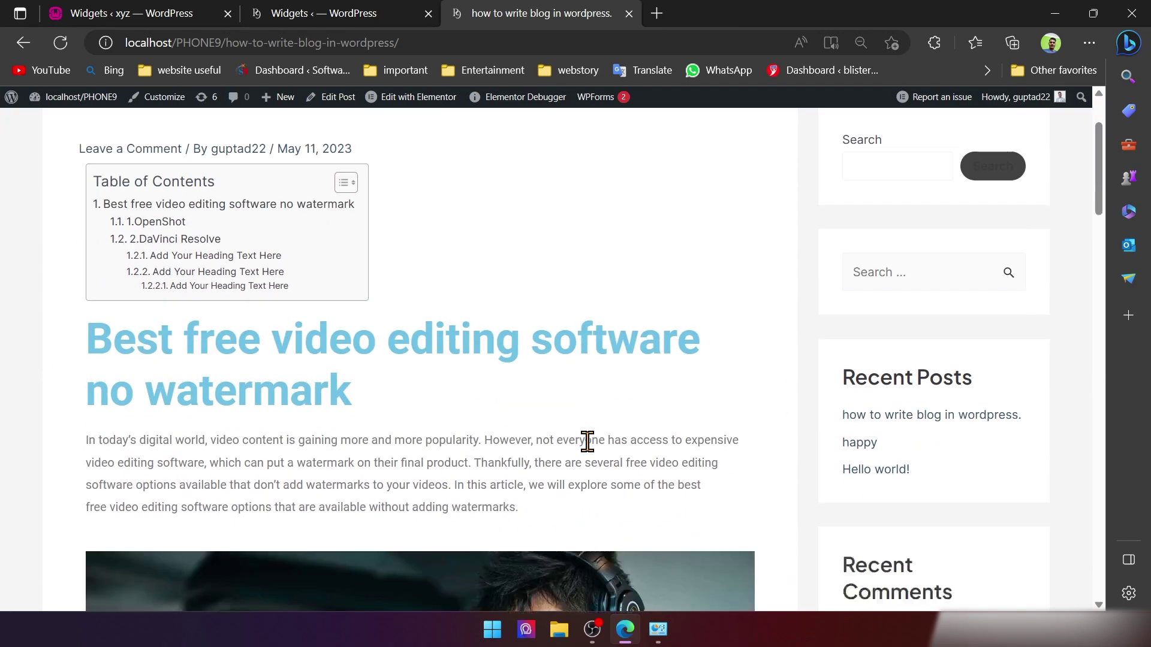
scroll(588, 441, up, 15)
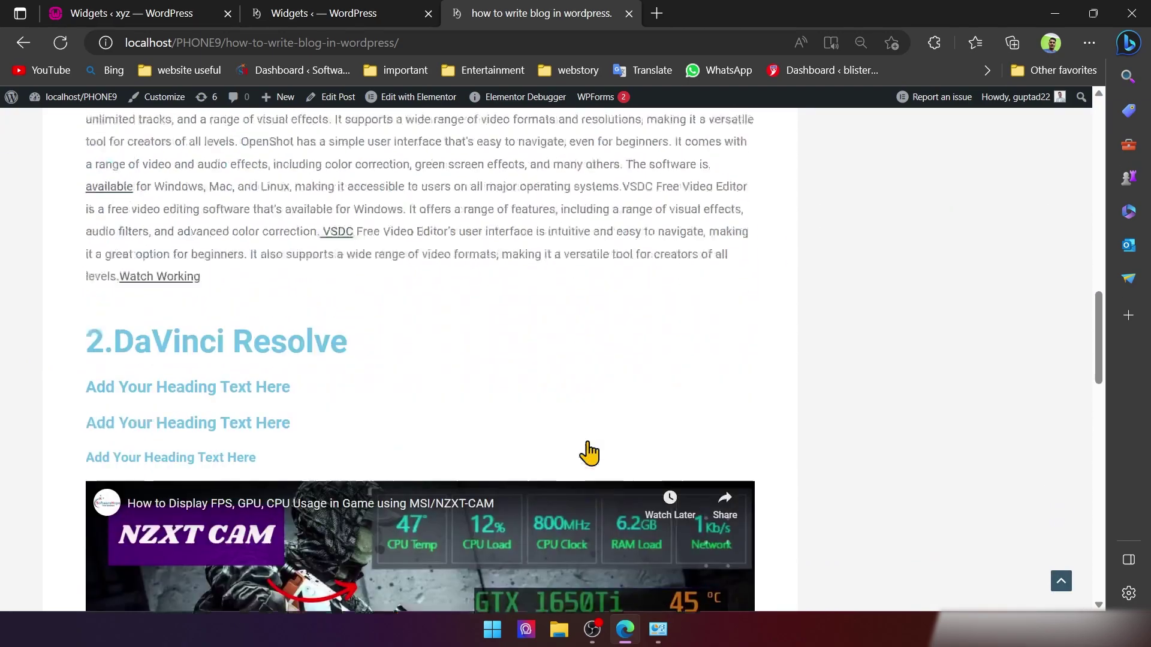
scroll(589, 453, down, 10)
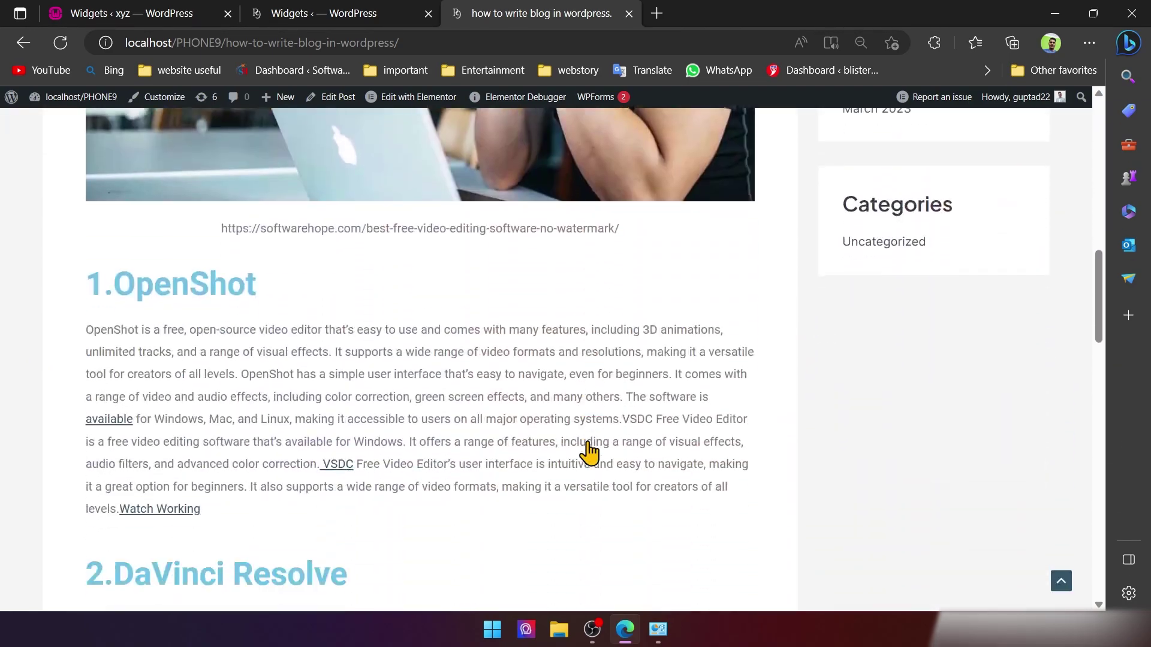
scroll(590, 452, up, 10)
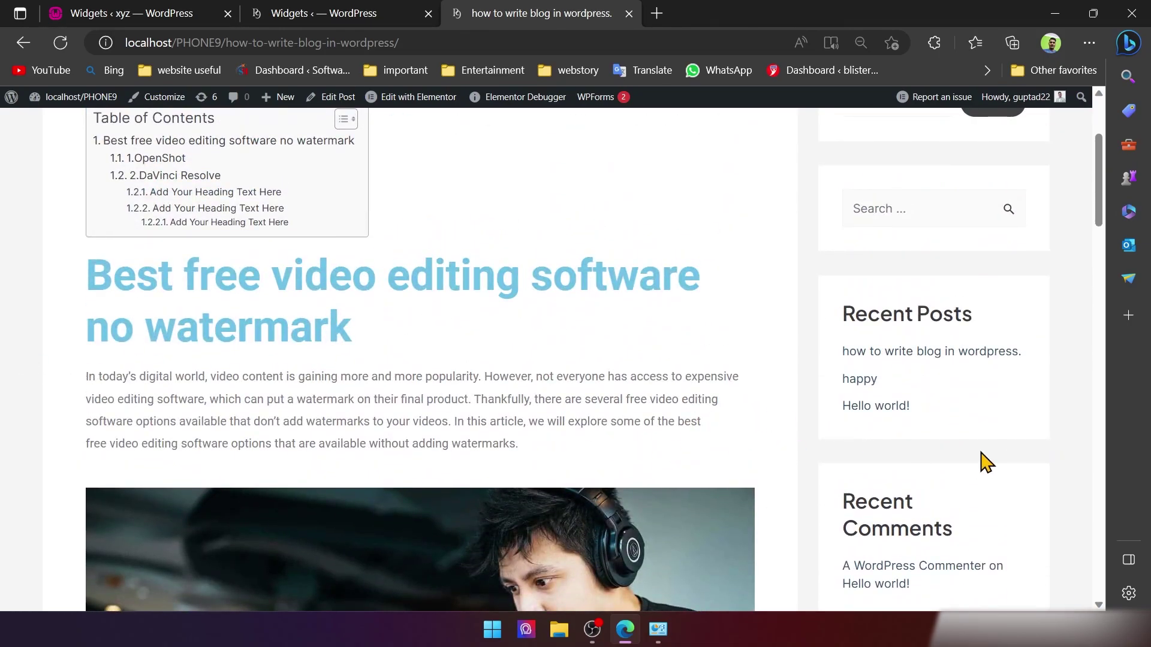
scroll(974, 390, down, 10)
scroll(992, 505, up, 10)
scroll(452, 424, up, 3)
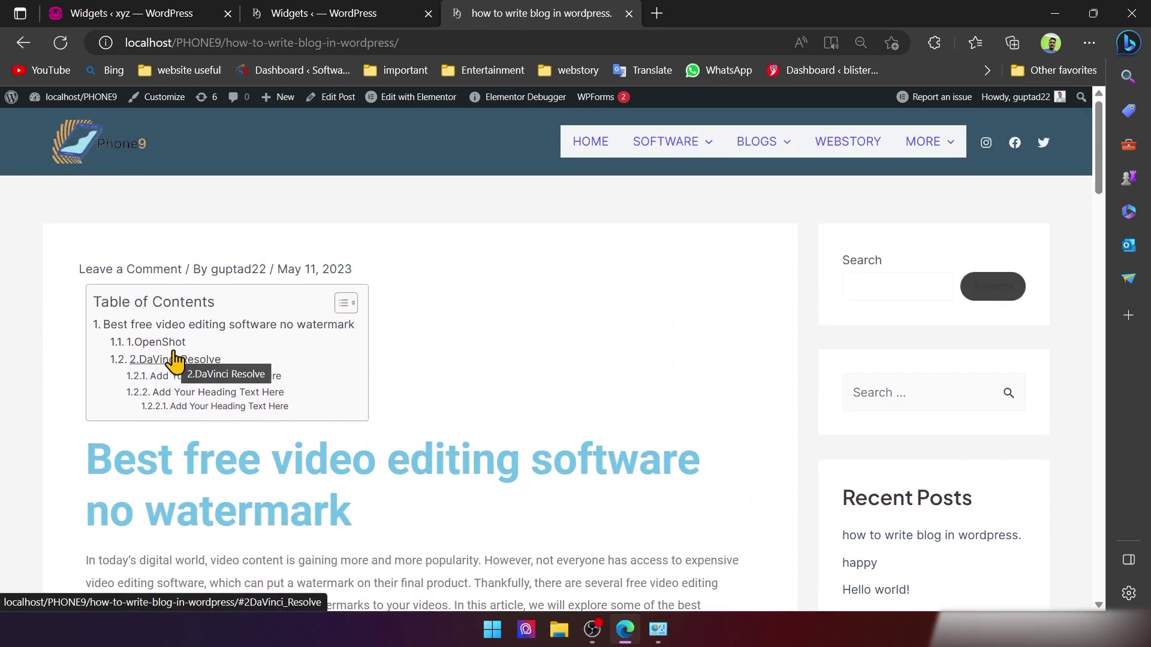
scroll(548, 357, down, 10)
scroll(548, 348, up, 10)
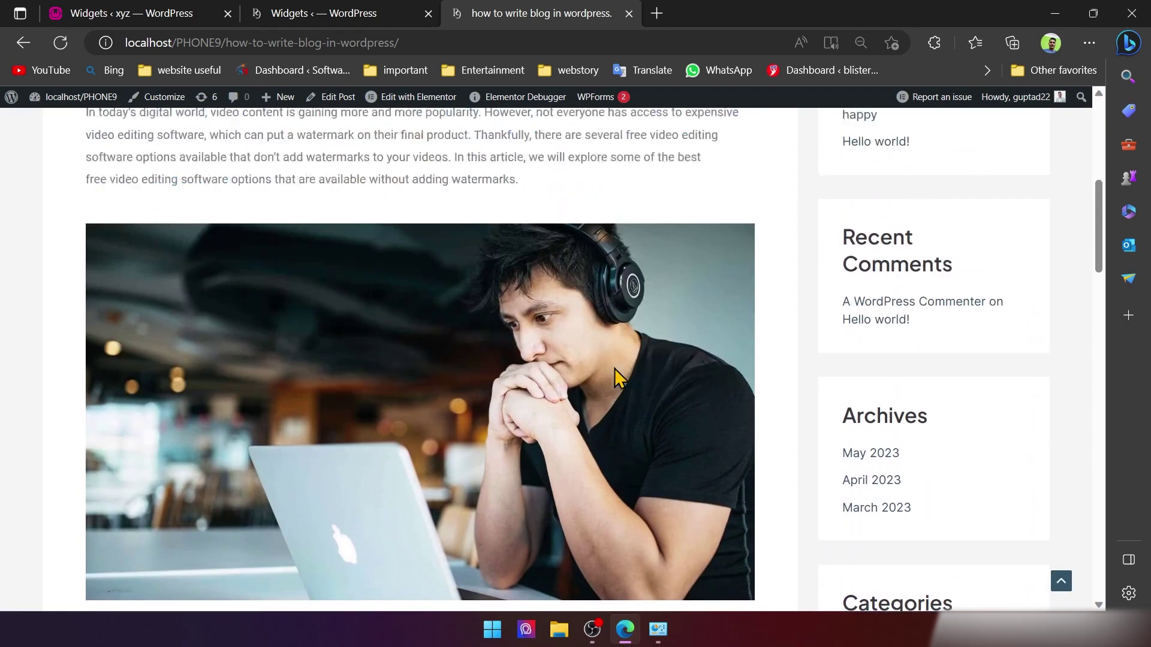
Step: Return to the PHONE9 site's Widgets screen and look through the available widgets and the Main Sidebar contents
click(367, 18)
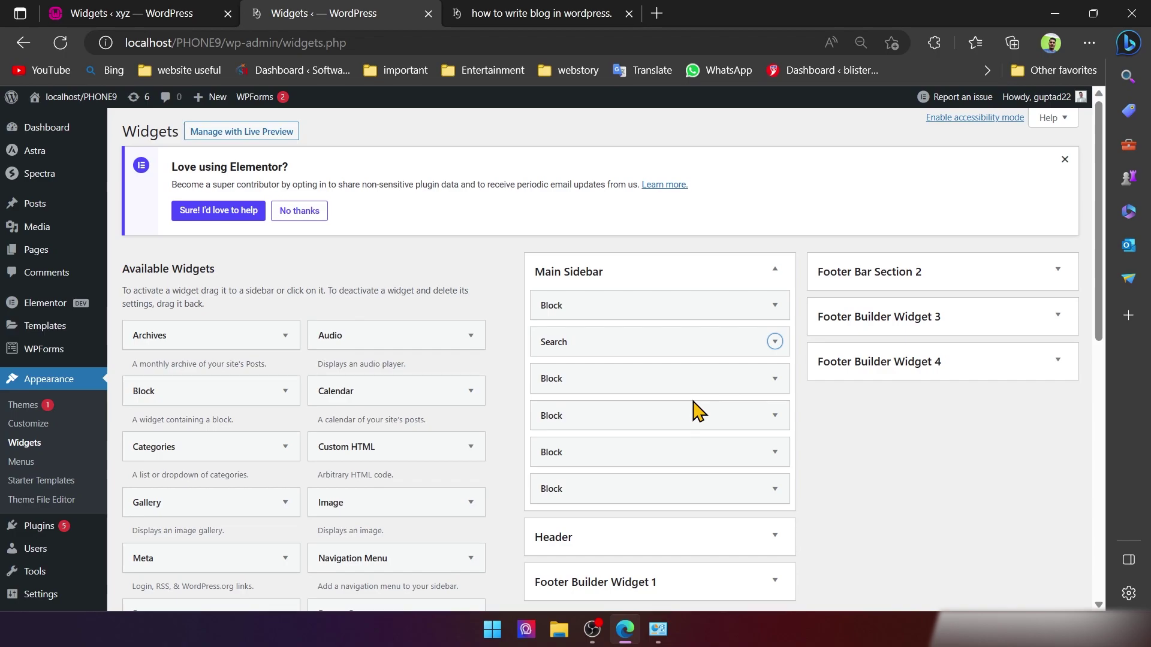
scroll(697, 411, down, 5)
scroll(699, 437, up, 4)
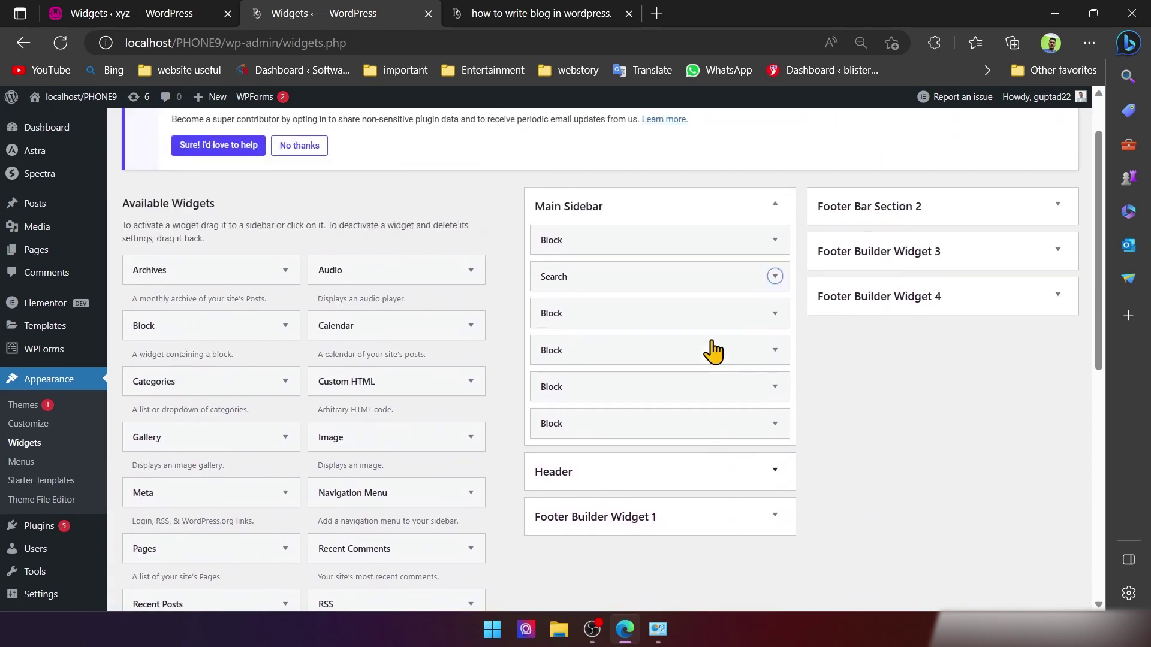
scroll(713, 351, up, 1)
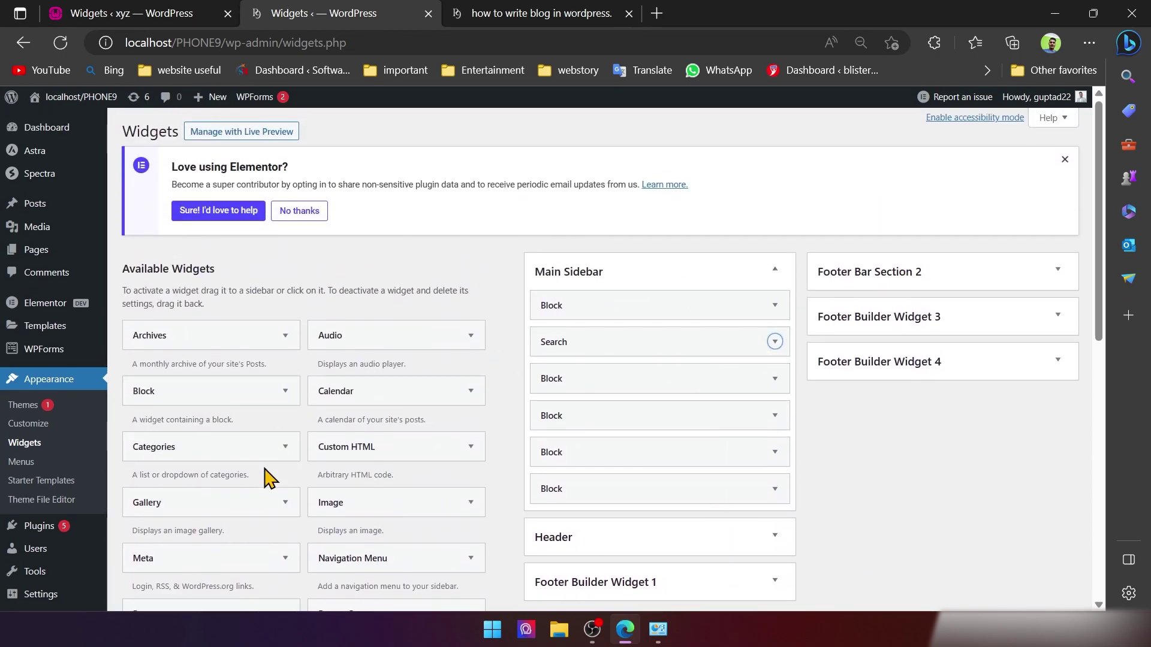
scroll(273, 476, down, 2)
scroll(560, 314, up, 2)
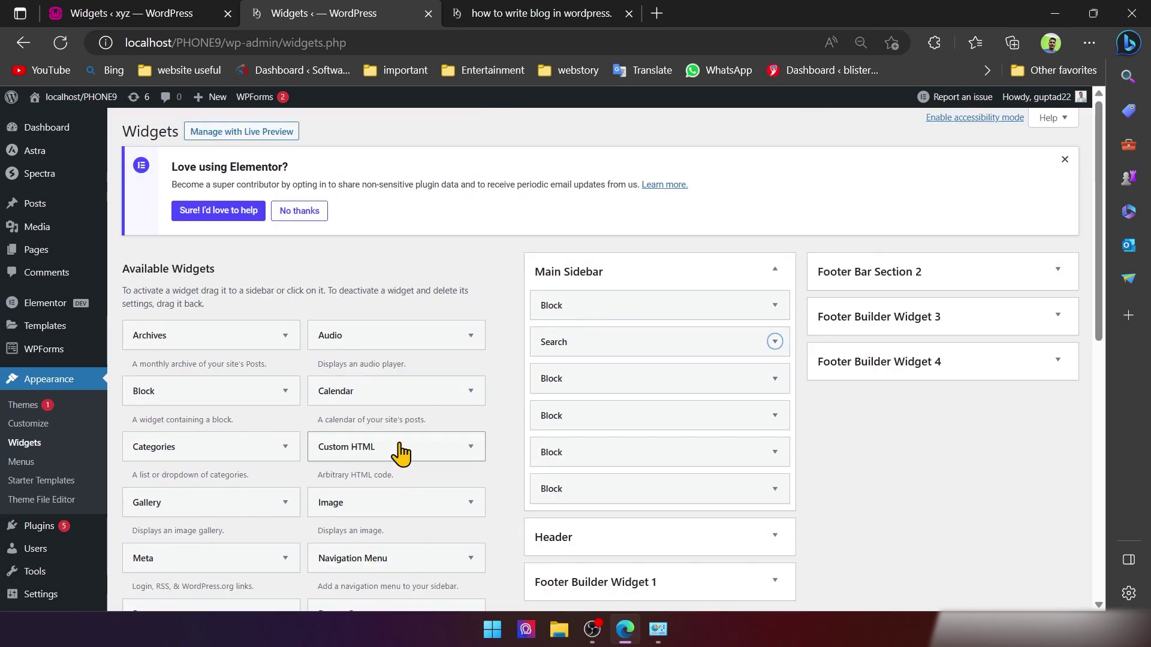
scroll(270, 480, down, 3)
scroll(663, 288, up, 3)
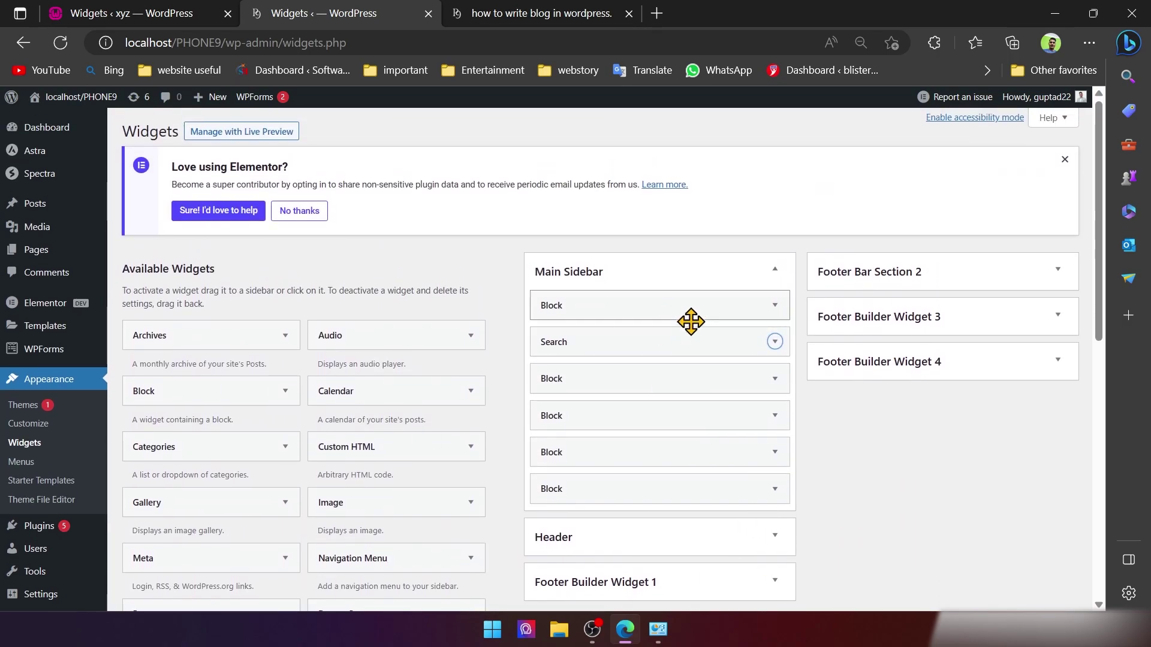
Step: Add a Recent Posts widget to the Main Sidebar directly below the Search widget, enable its post dates and save it
scroll(467, 481, down, 3)
drag(252, 487, 678, 198)
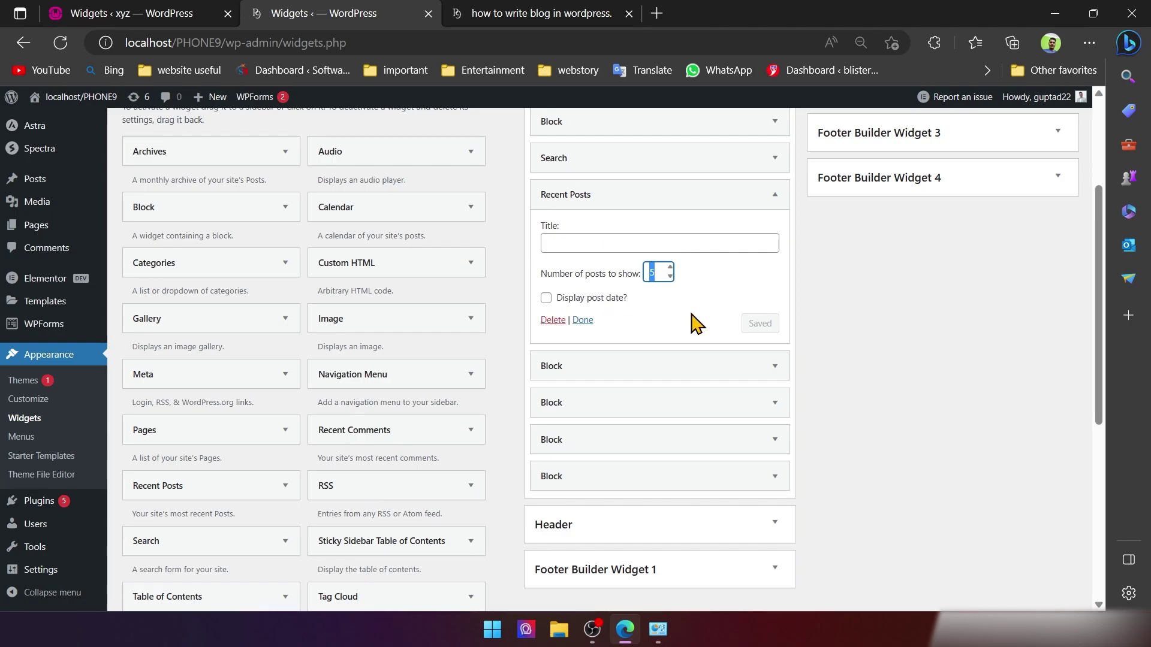
click(583, 320)
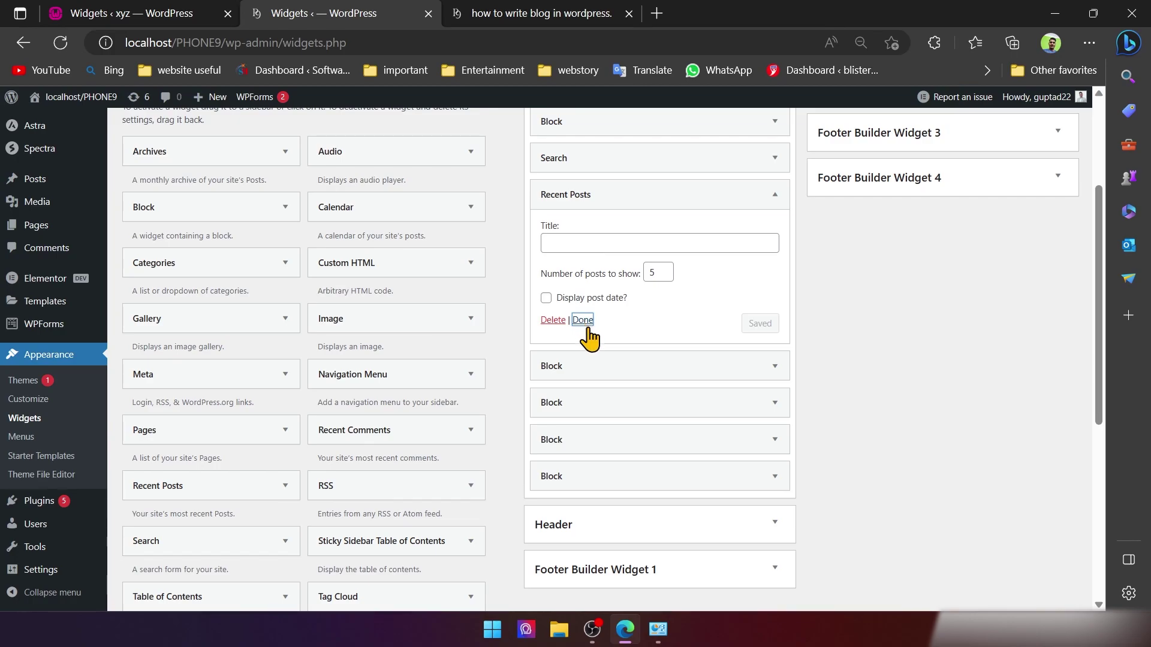
click(545, 298)
click(755, 330)
Step: Reload the blog post "how to write blog in wordpress." and check the Recent Posts titles and dates in its sidebar
click(549, 12)
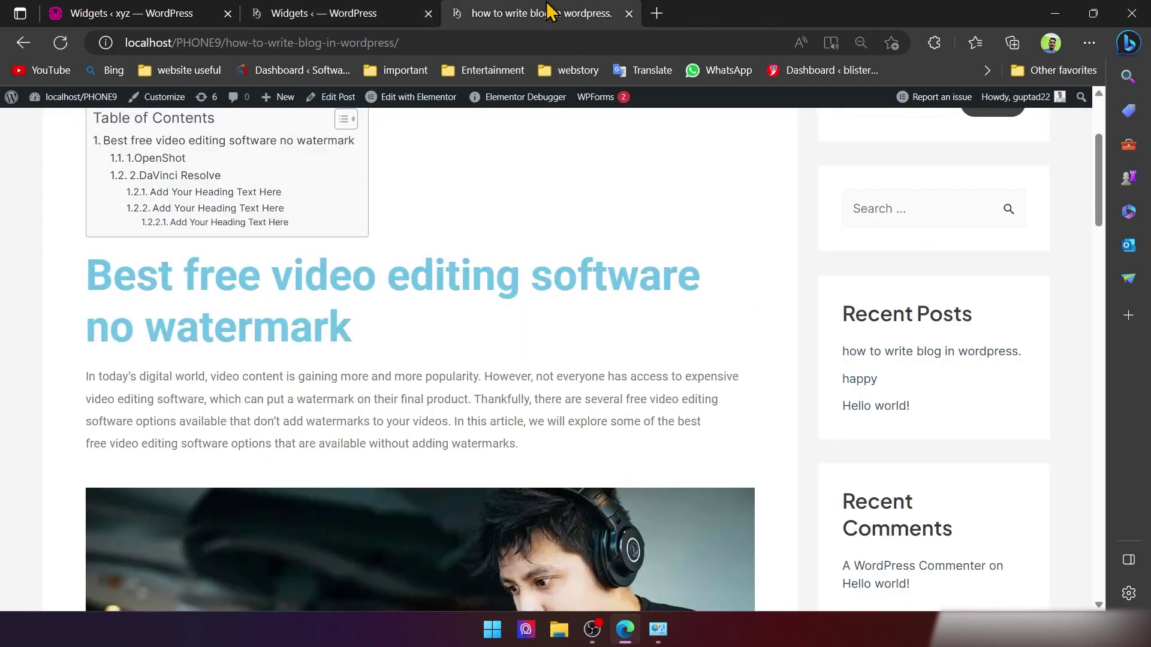
click(60, 43)
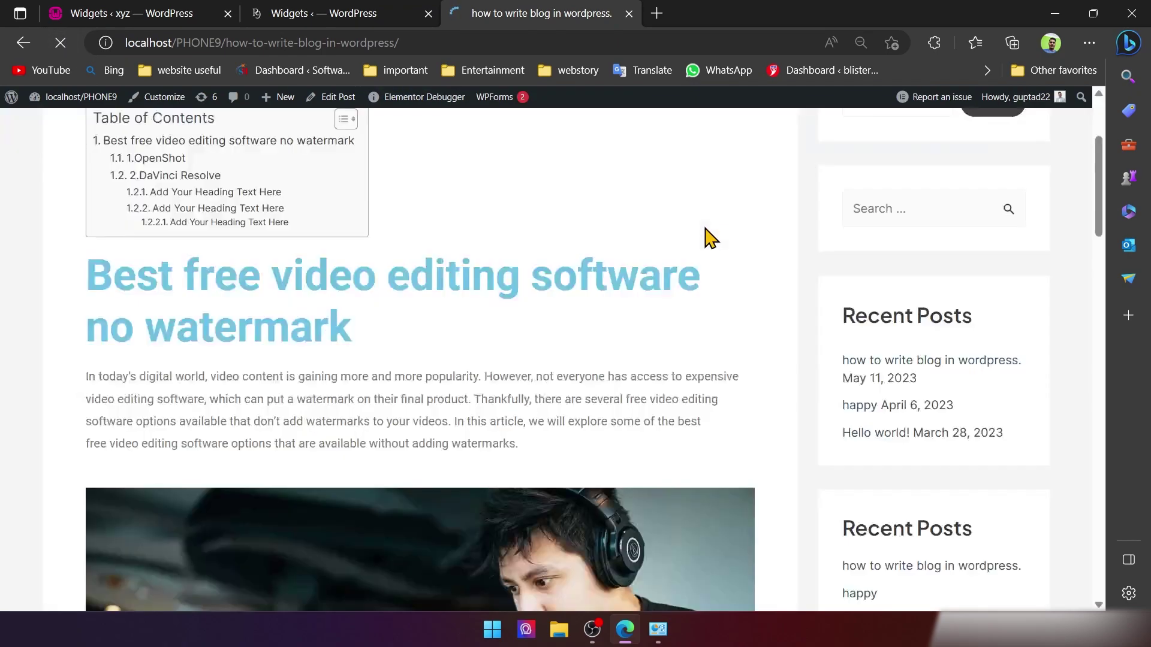
click(846, 364)
scroll(848, 381, down, 9)
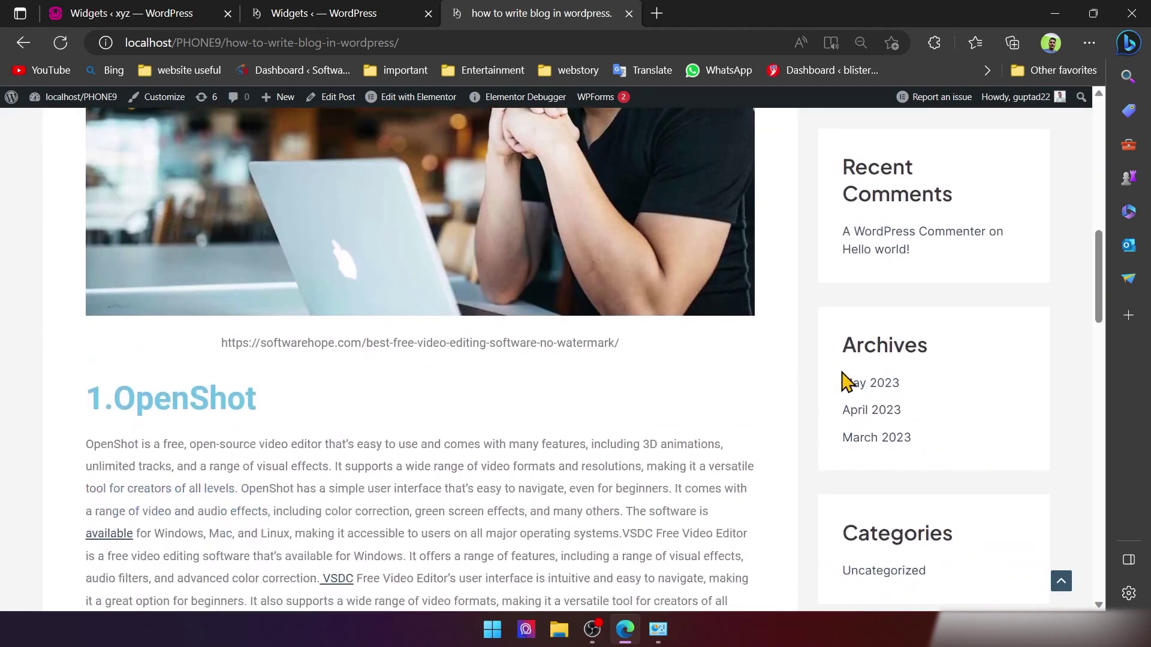
scroll(850, 374, up, 8)
drag(838, 364, 1012, 362)
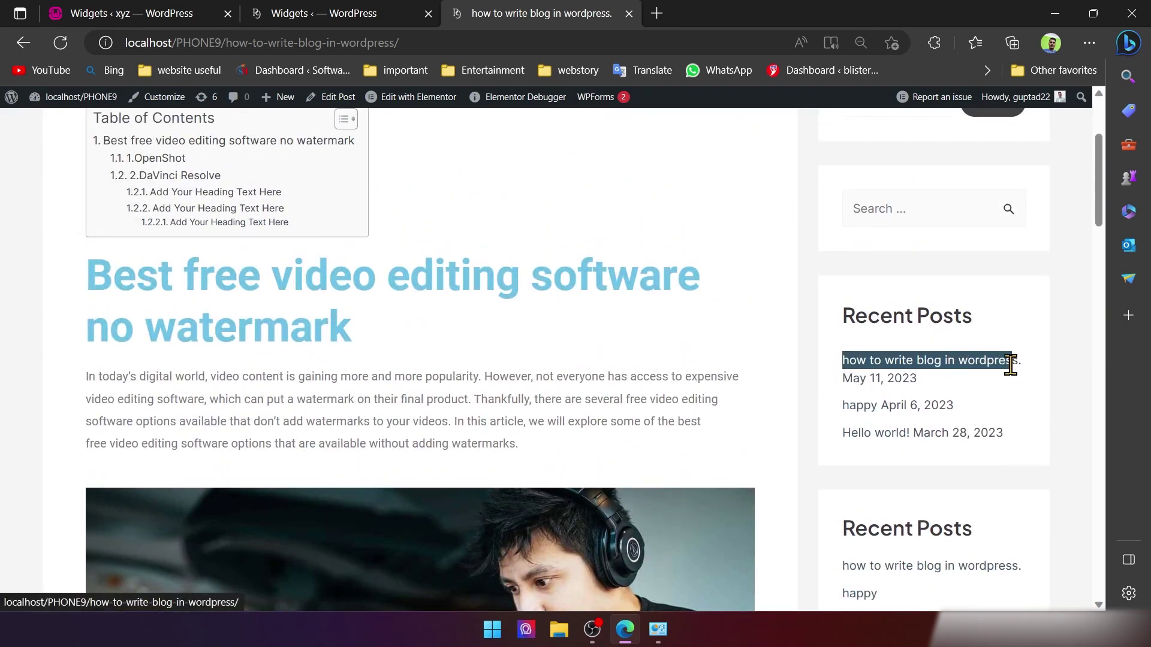
click(962, 386)
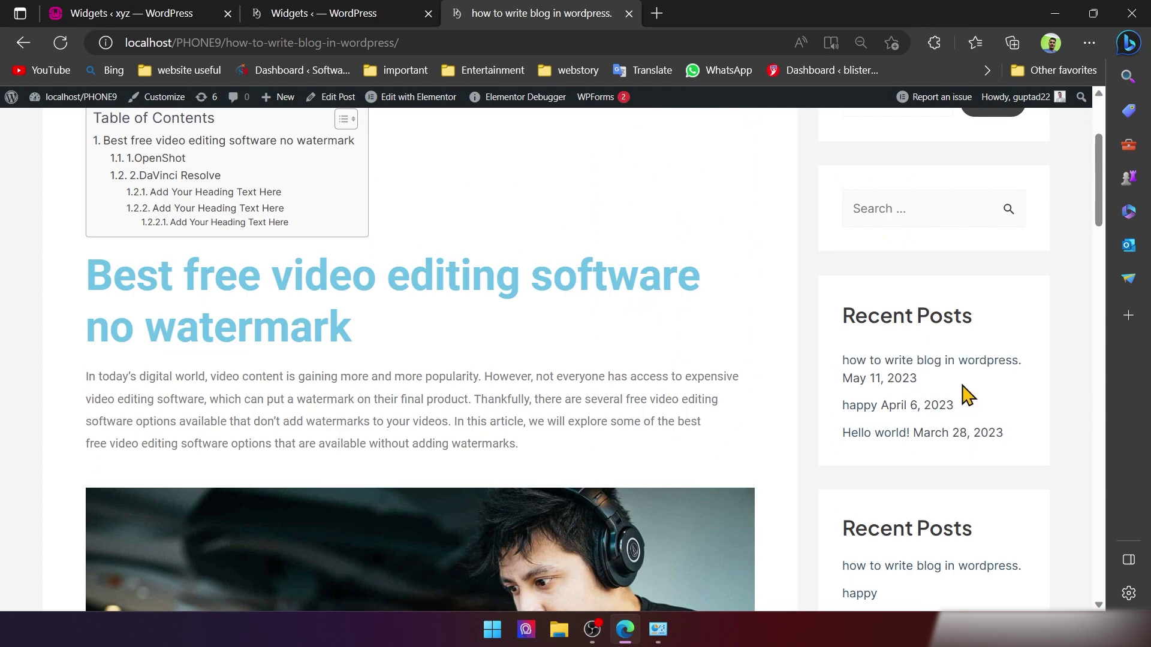
triple_click(848, 391)
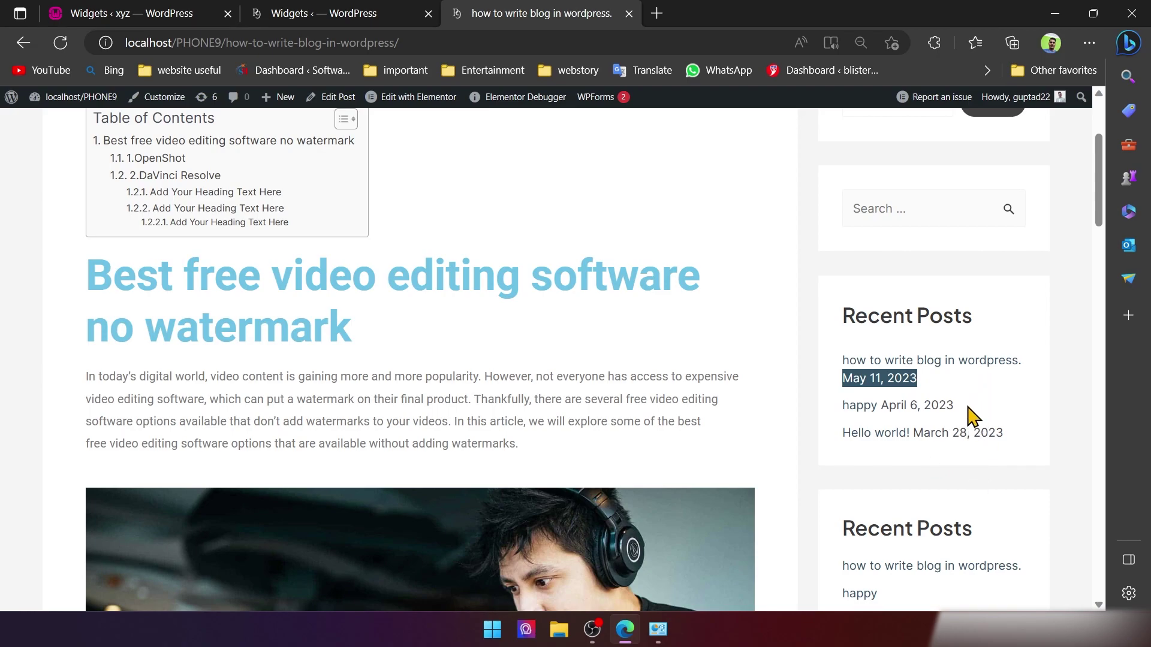
scroll(996, 476, down, 5)
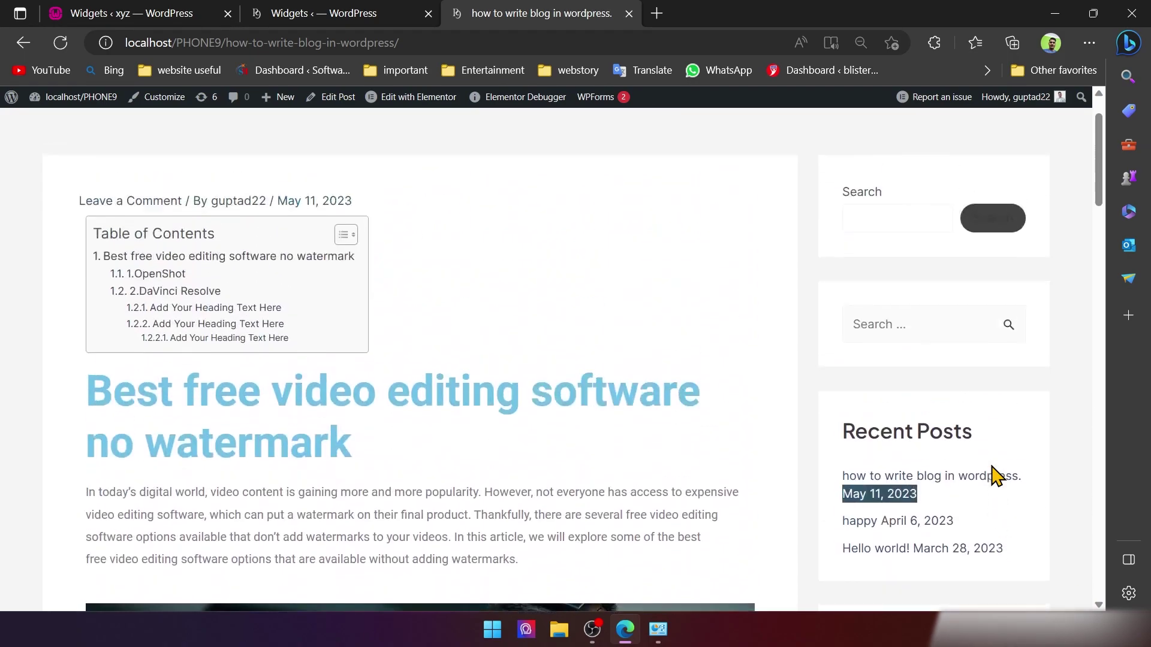
Step: Examine the post's sidebar, comparing the two Recent Posts lists and looking over the Recent Comments and Archives sections
scroll(991, 475, down, 3)
scroll(992, 467, up, 2)
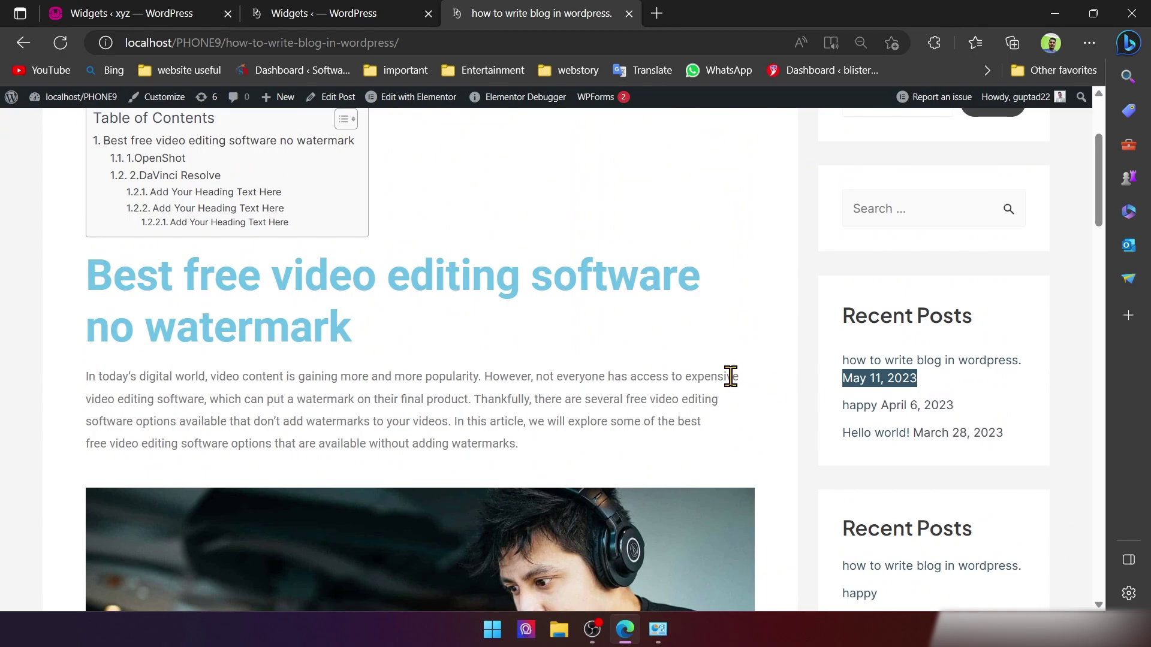
scroll(958, 405, down, 4)
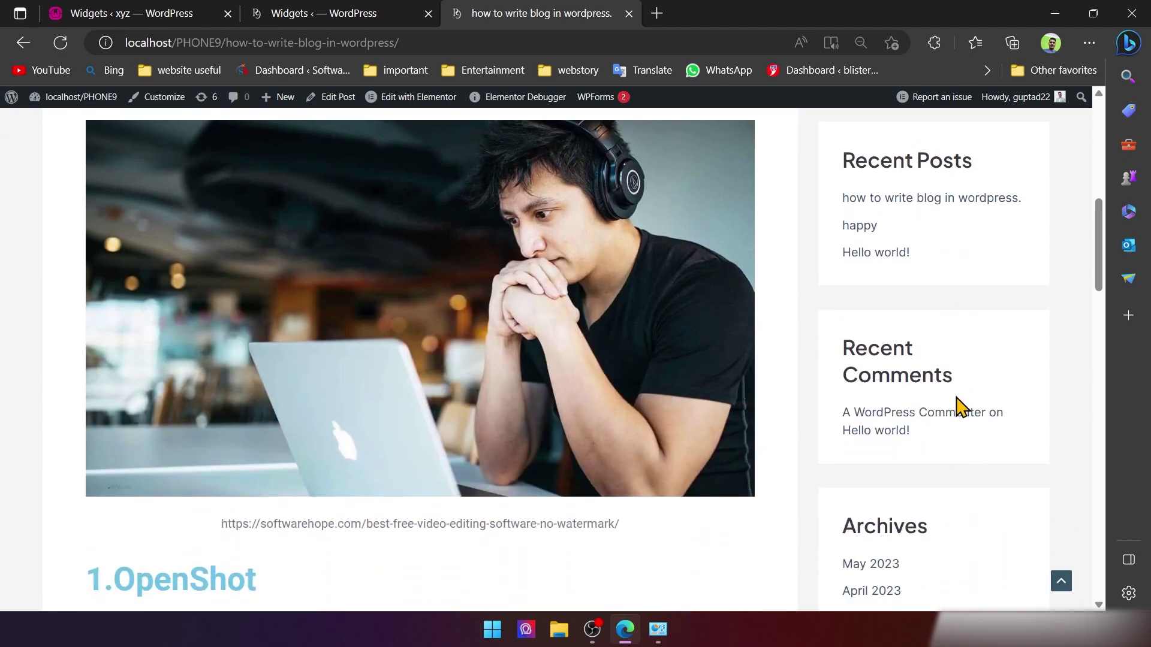
scroll(956, 406, up, 2)
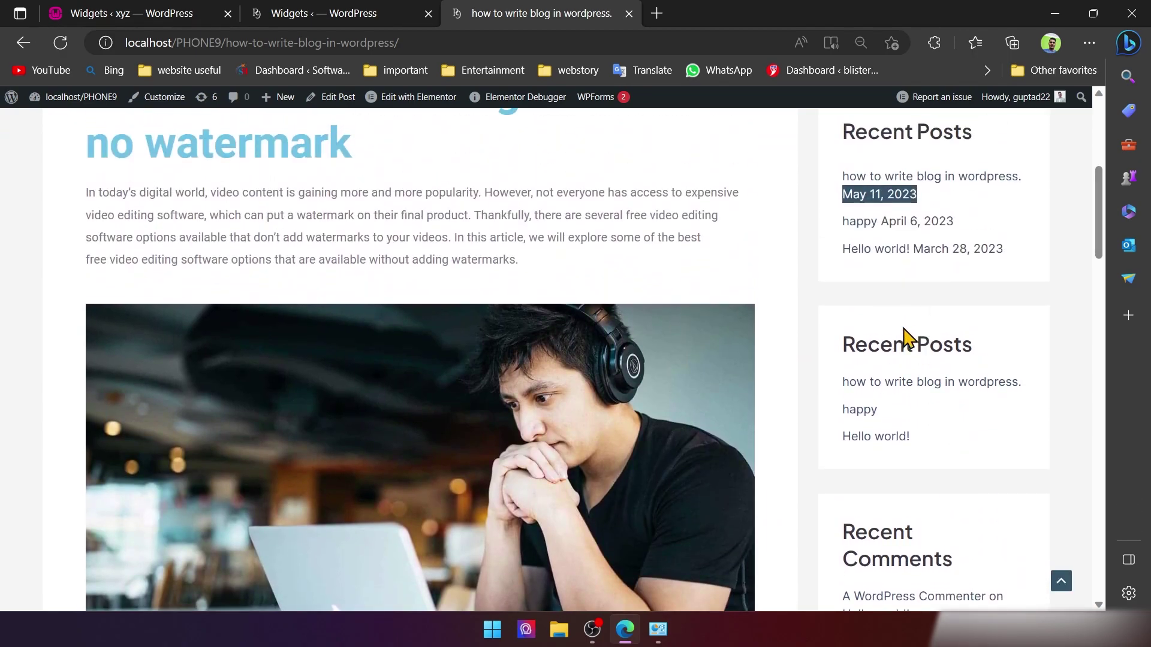
scroll(910, 360, down, 4)
scroll(911, 365, up, 8)
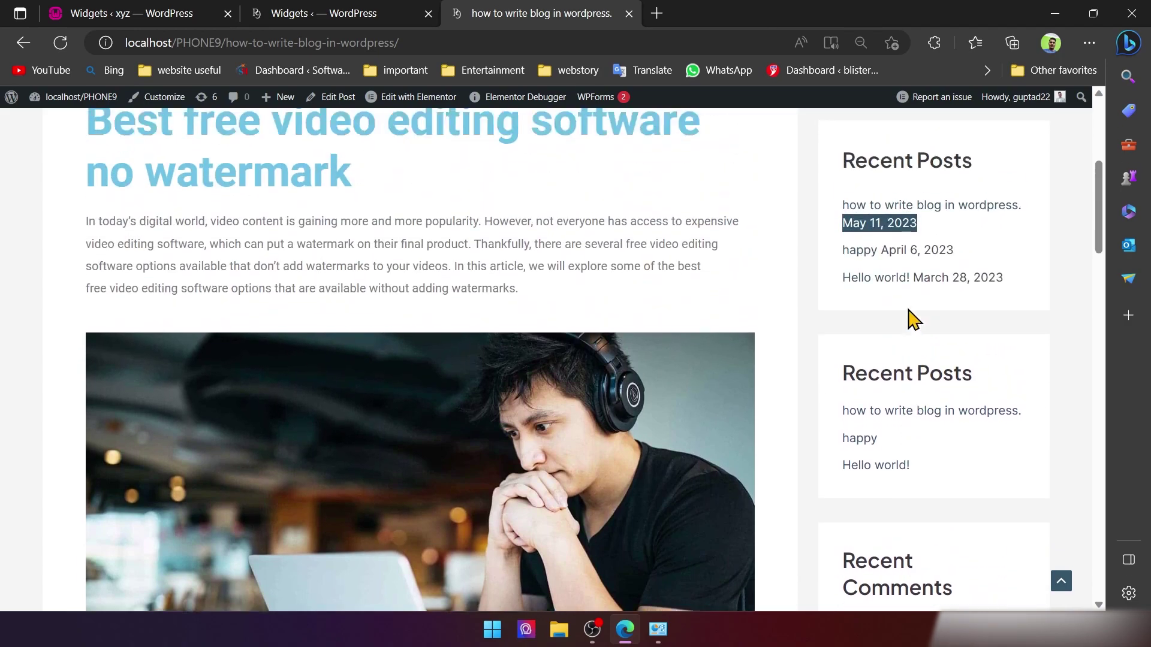
scroll(917, 432, down, 1)
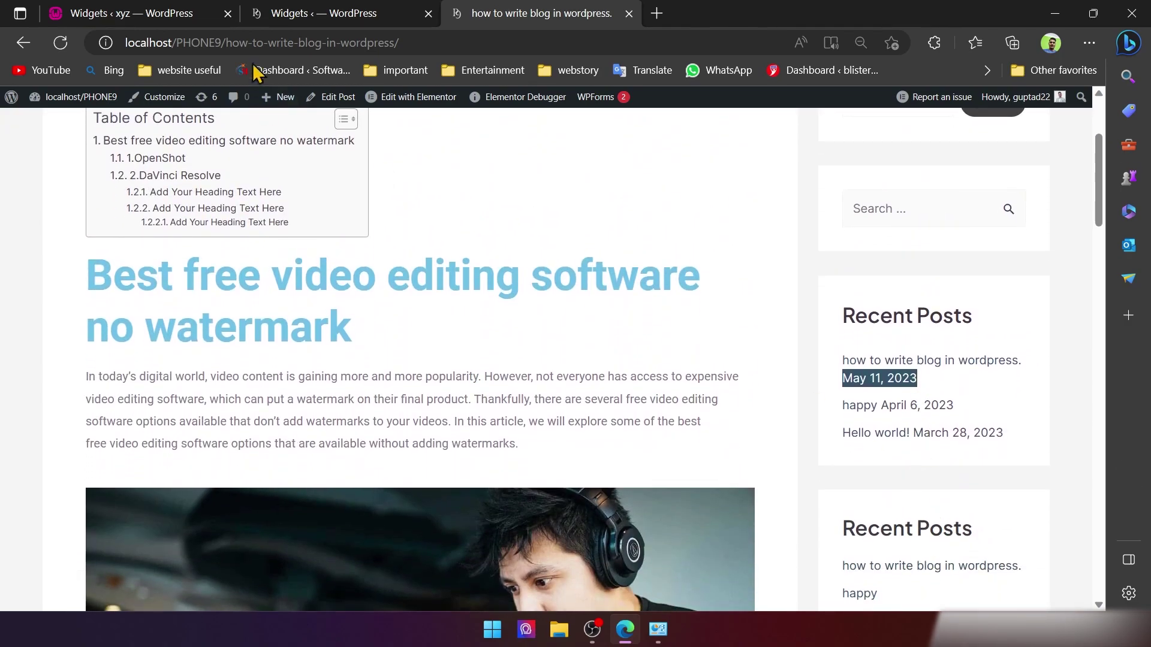
Step: Return to the PHONE9 Widgets screen, collapse the Recent Posts widget and inspect the HTML of the block directly below it
click(336, 13)
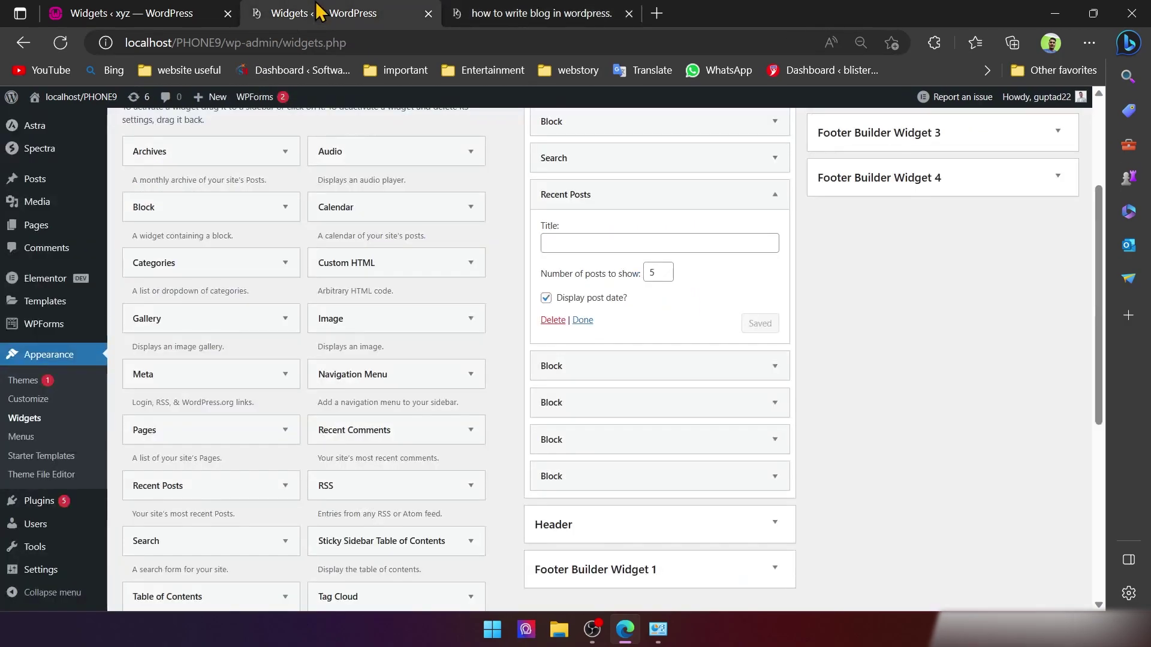
click(676, 199)
click(712, 233)
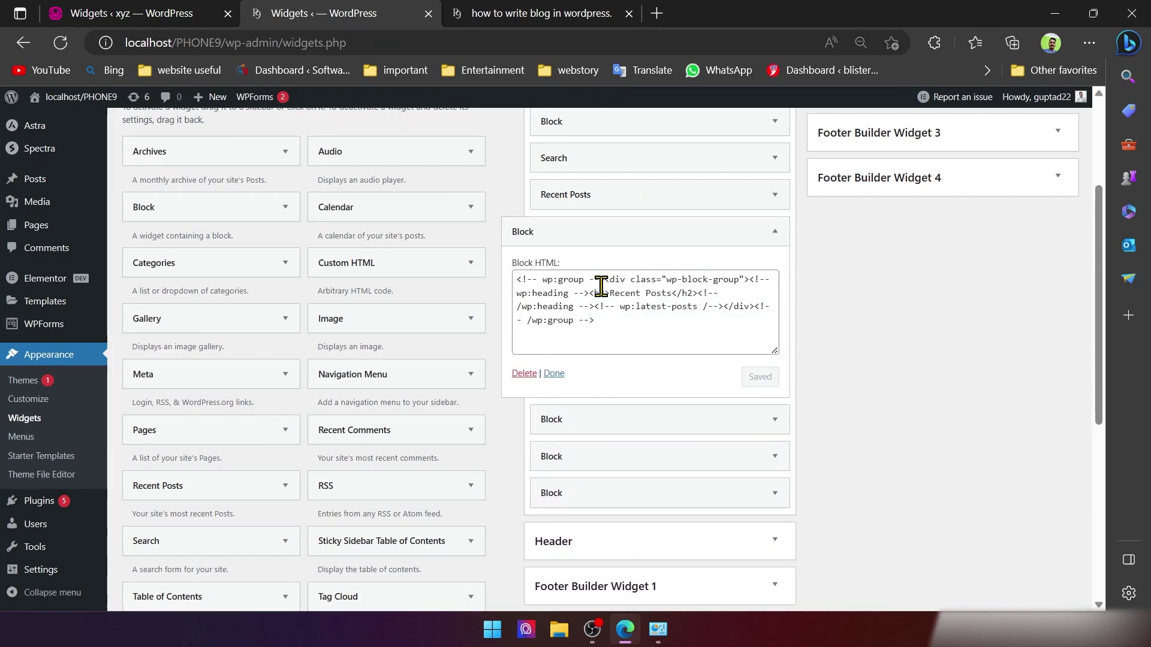
click(695, 240)
Step: Inspect the Recent Comments block in the Main Sidebar and delete it
click(678, 262)
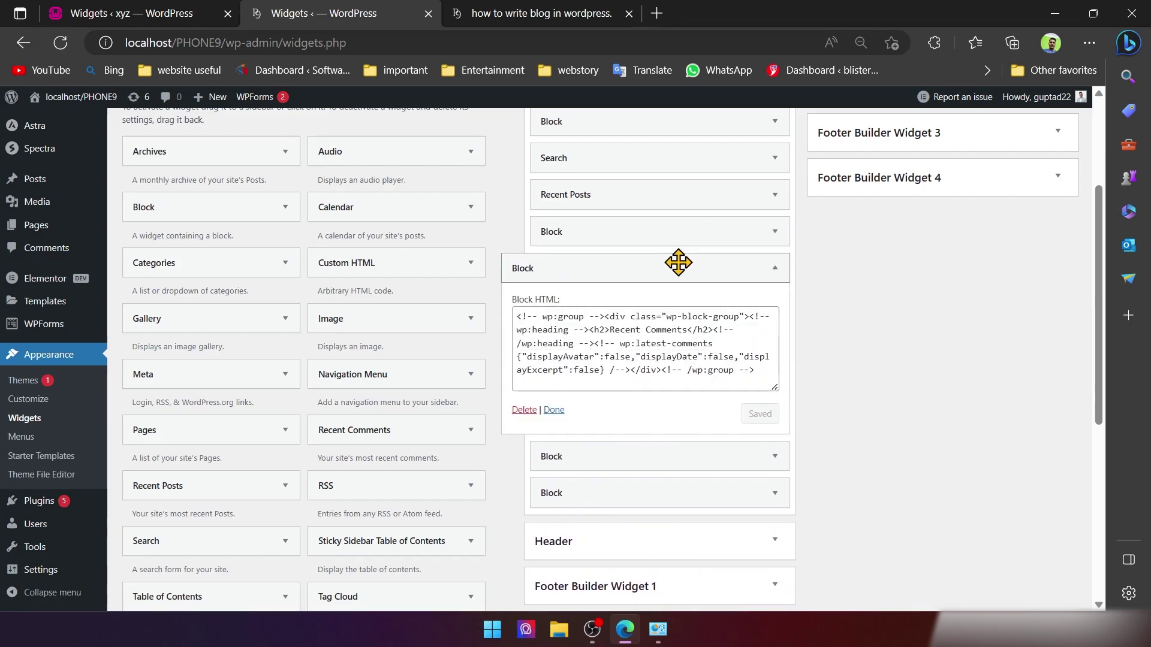
click(678, 262)
click(717, 262)
click(717, 263)
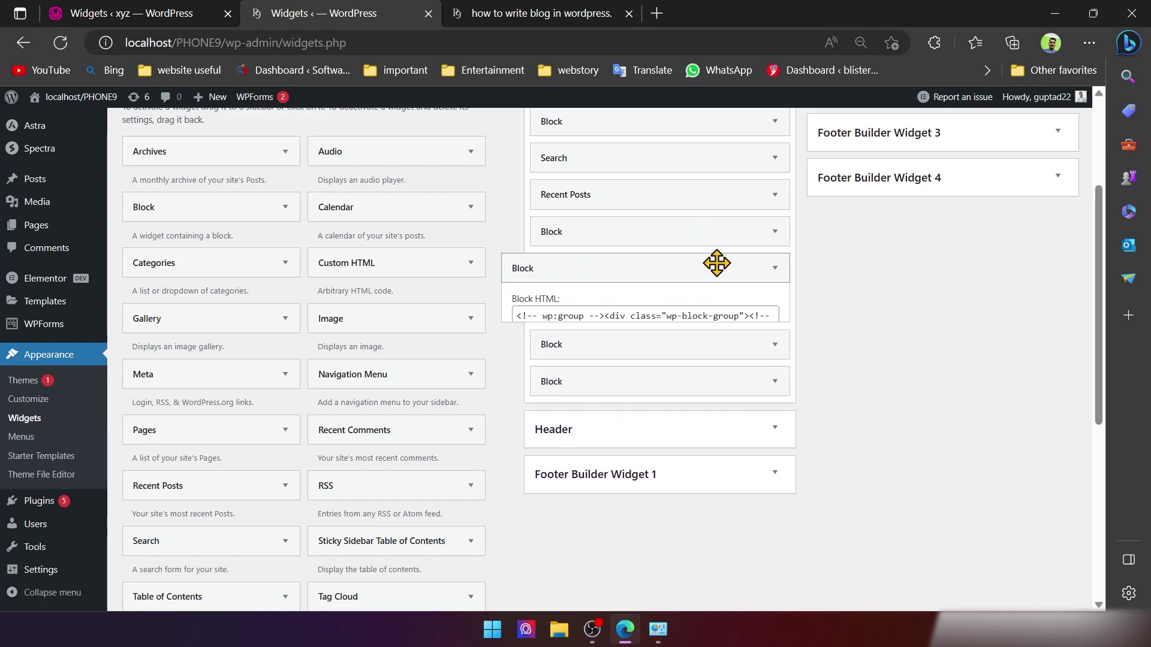
click(523, 412)
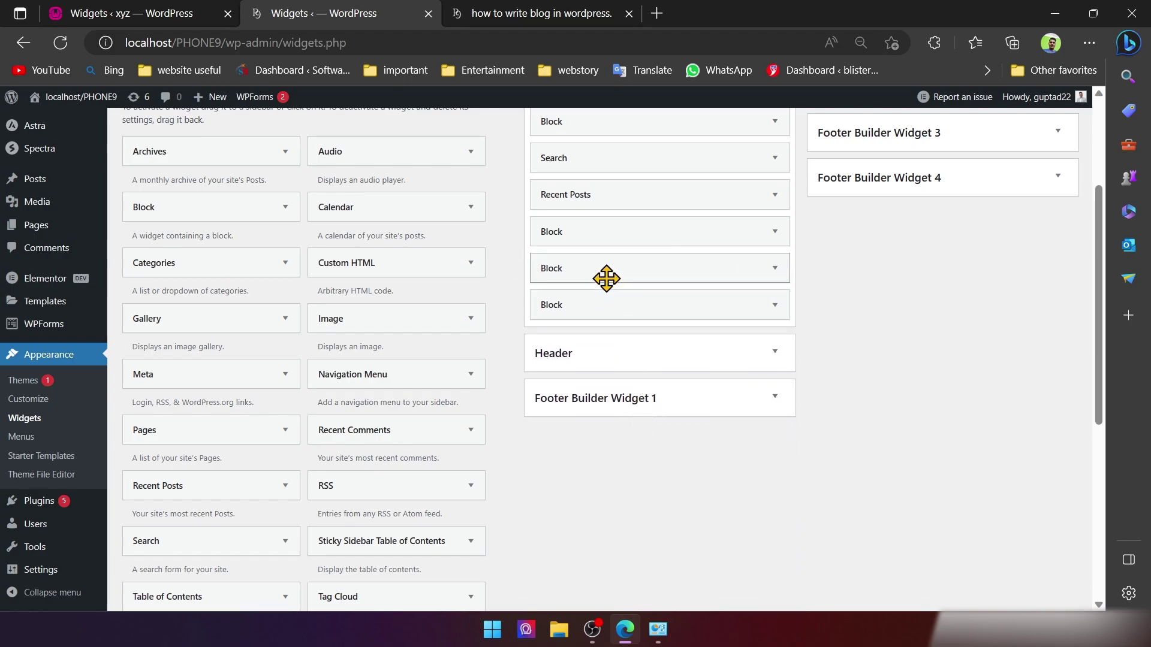
Step: Delete the Archives and Categories blocks from the Main Sidebar
click(606, 278)
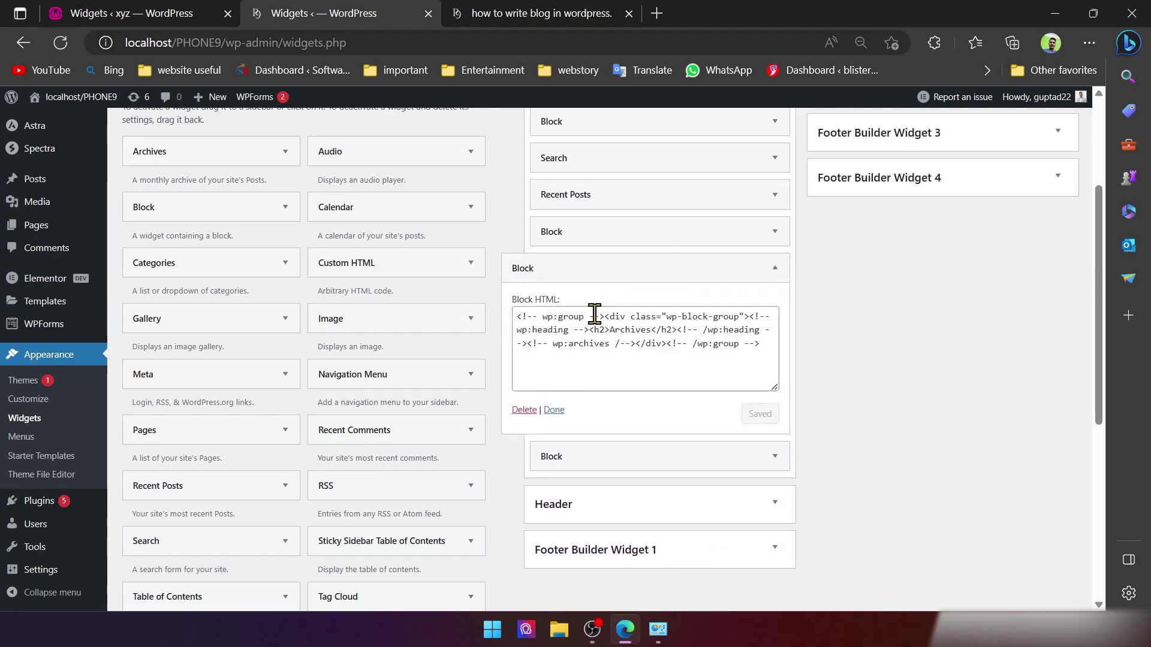
click(523, 413)
click(627, 269)
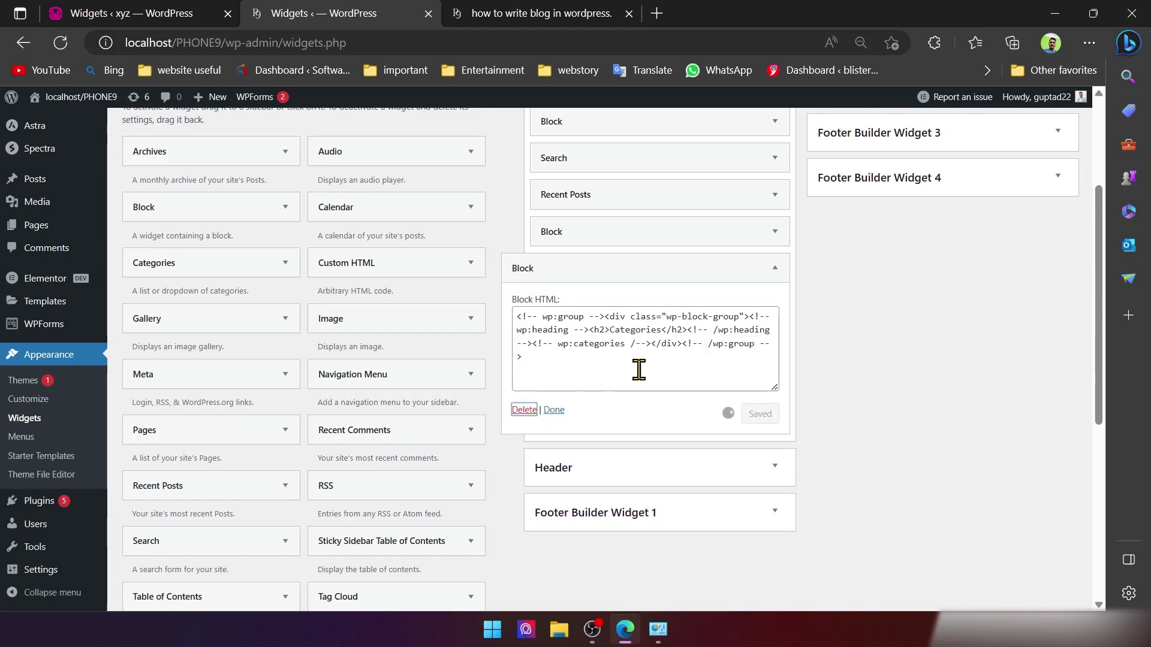
click(524, 409)
Step: Look through the available widgets and add a Navigation Menu widget to the Main Sidebar
scroll(640, 285, up, 4)
scroll(314, 412, down, 4)
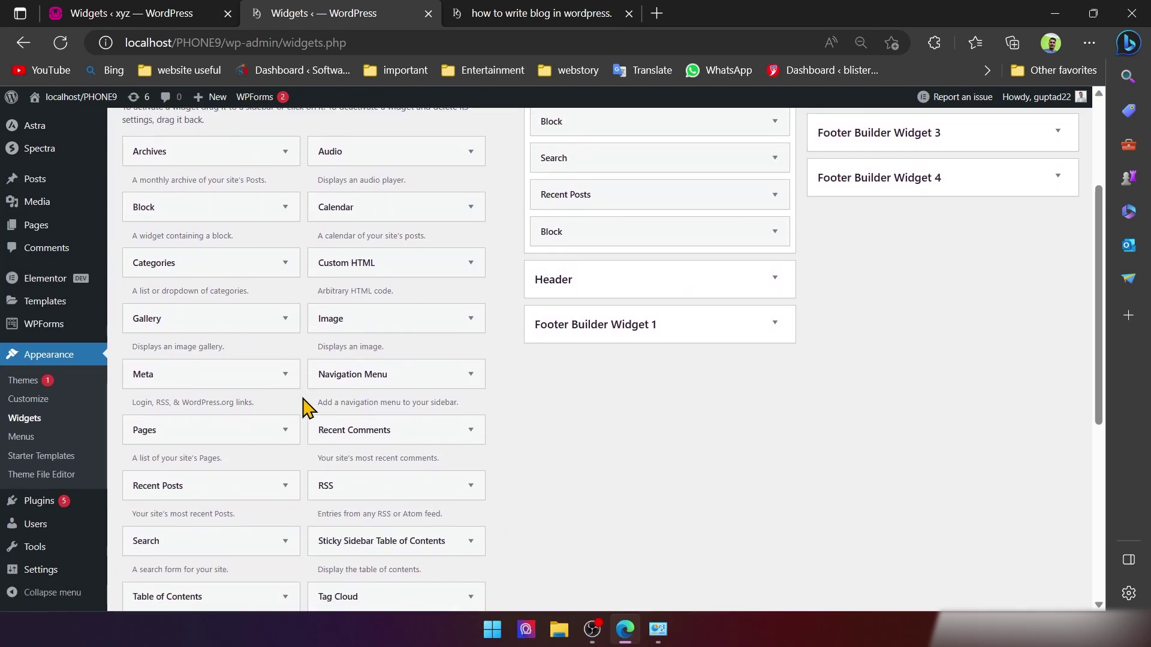
scroll(318, 402, down, 3)
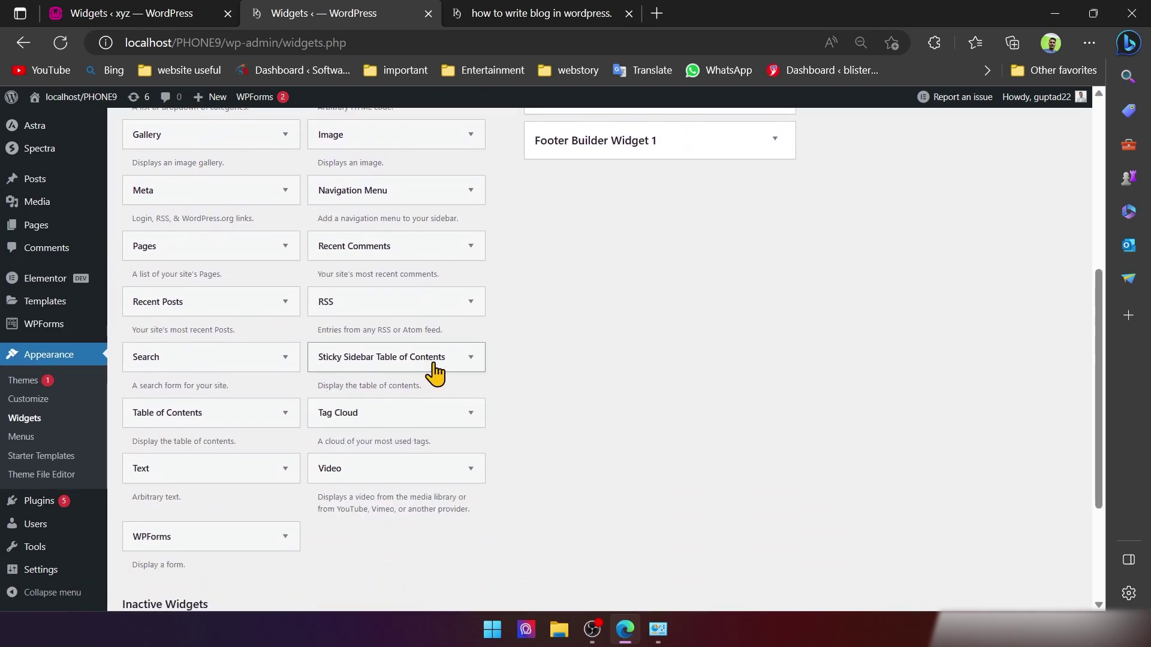
scroll(398, 368, up, 3)
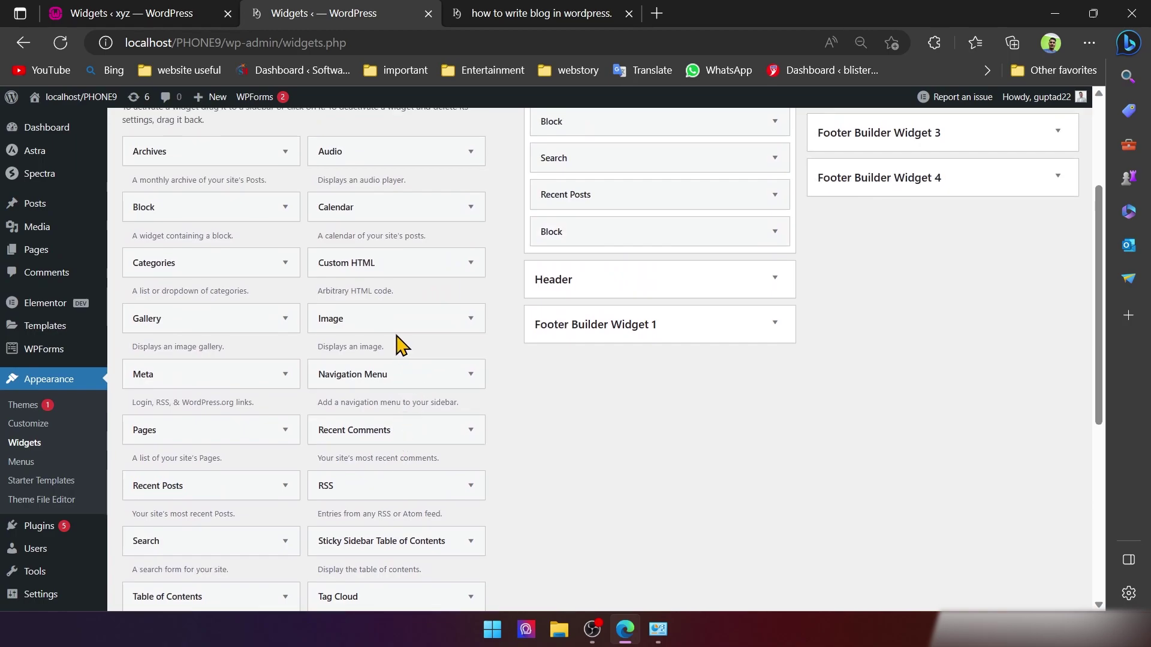
click(471, 374)
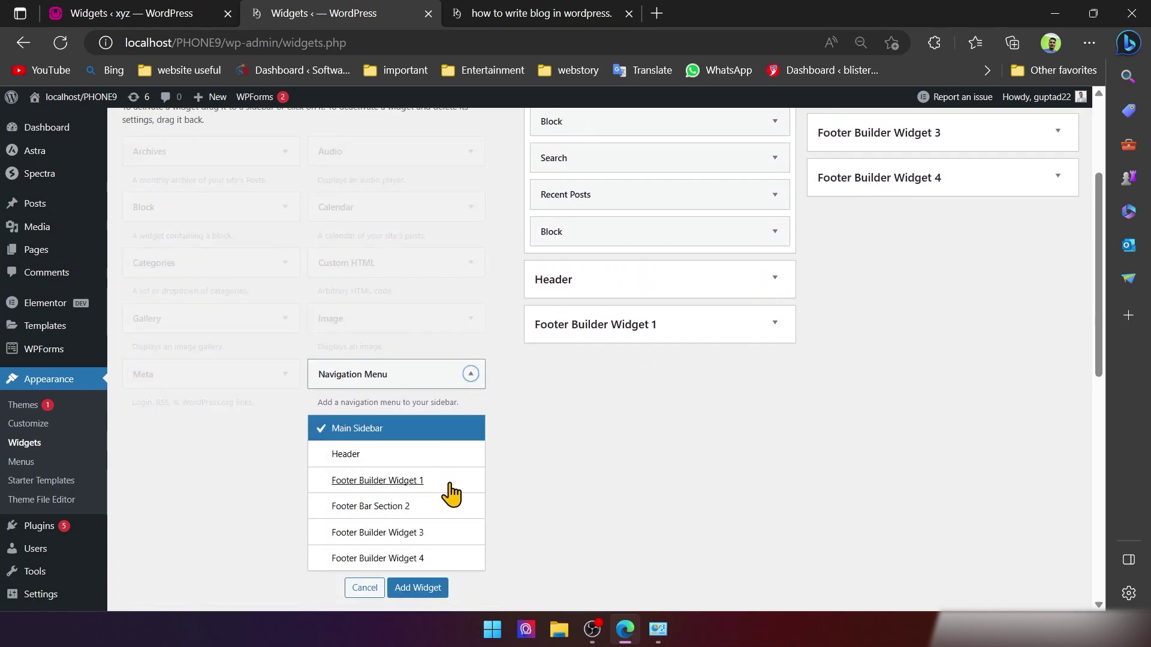
click(666, 415)
click(418, 588)
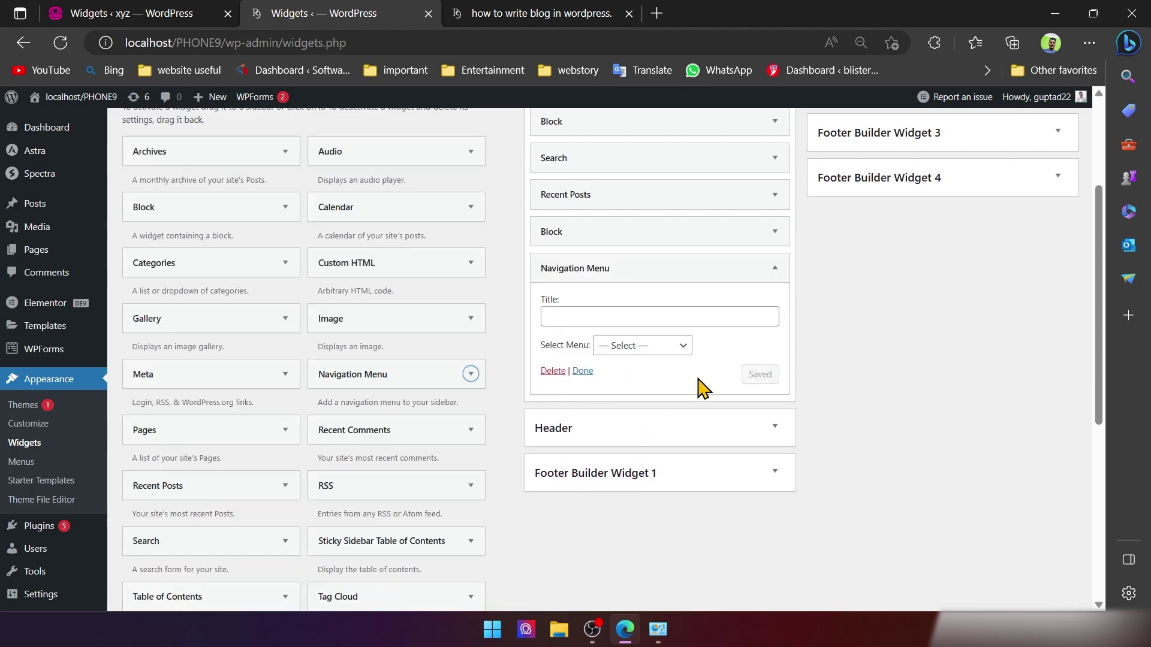
Step: Title the Navigation Menu widget "menu", assign the PRIMARY MENU-0 menu to it and save it
click(676, 345)
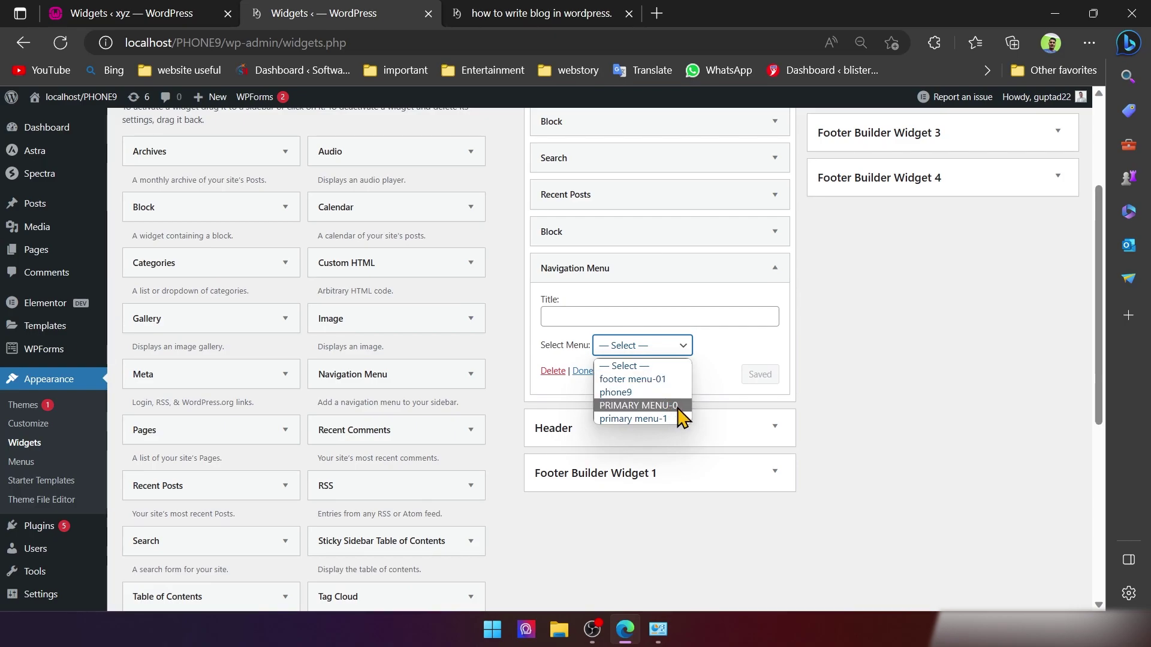
click(660, 380)
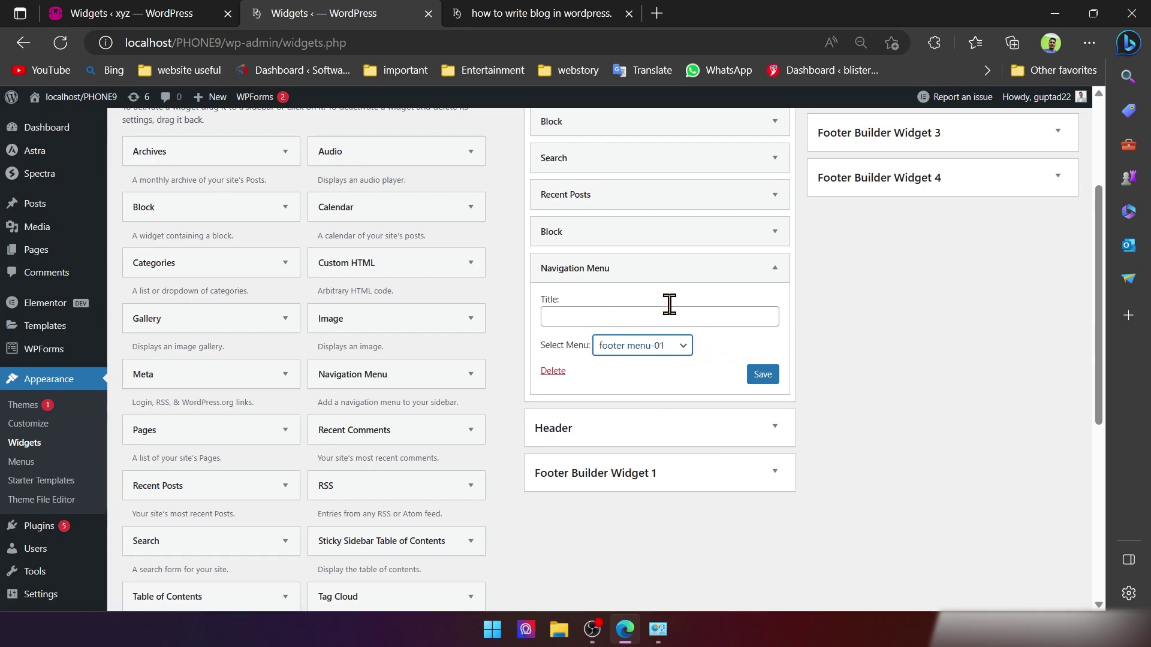
click(591, 318)
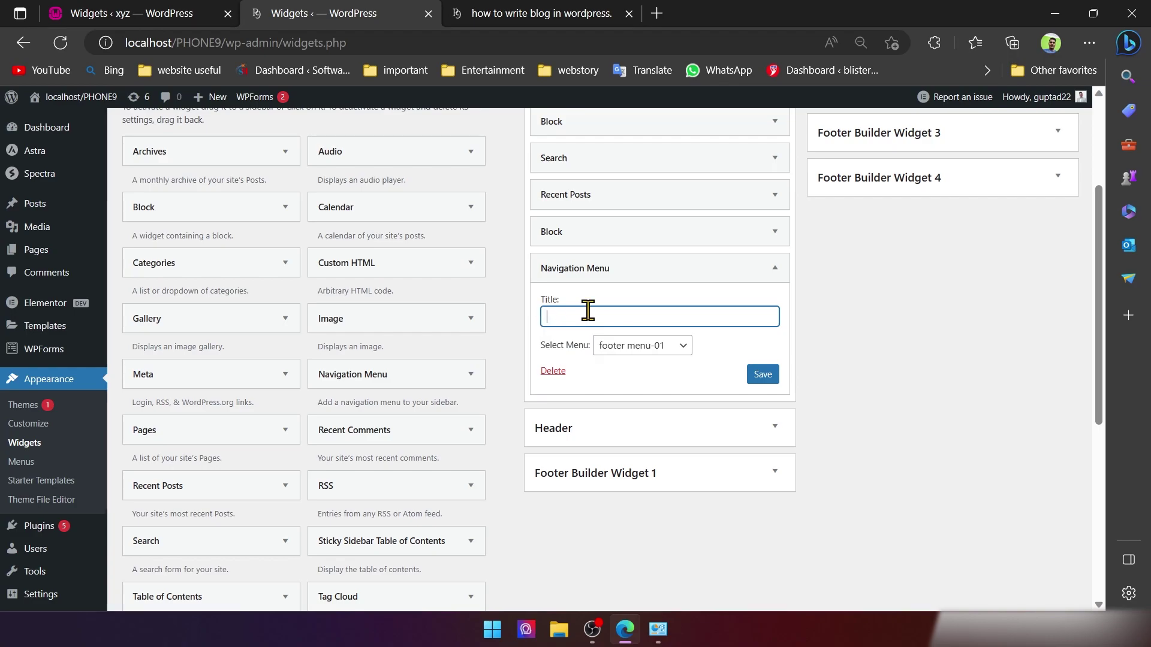
click(760, 374)
Step: Reload the blog post and check the navigation menu in its sidebar against the widget's settings
key(ctrl+Tab)
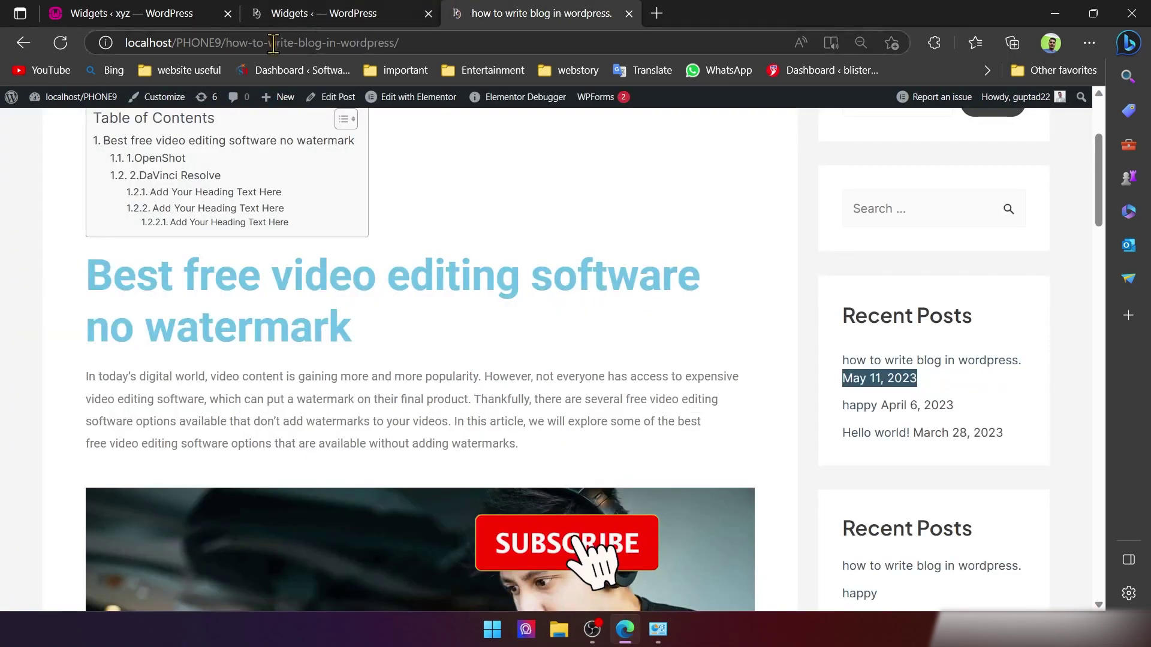
click(60, 43)
scroll(767, 272, down, 8)
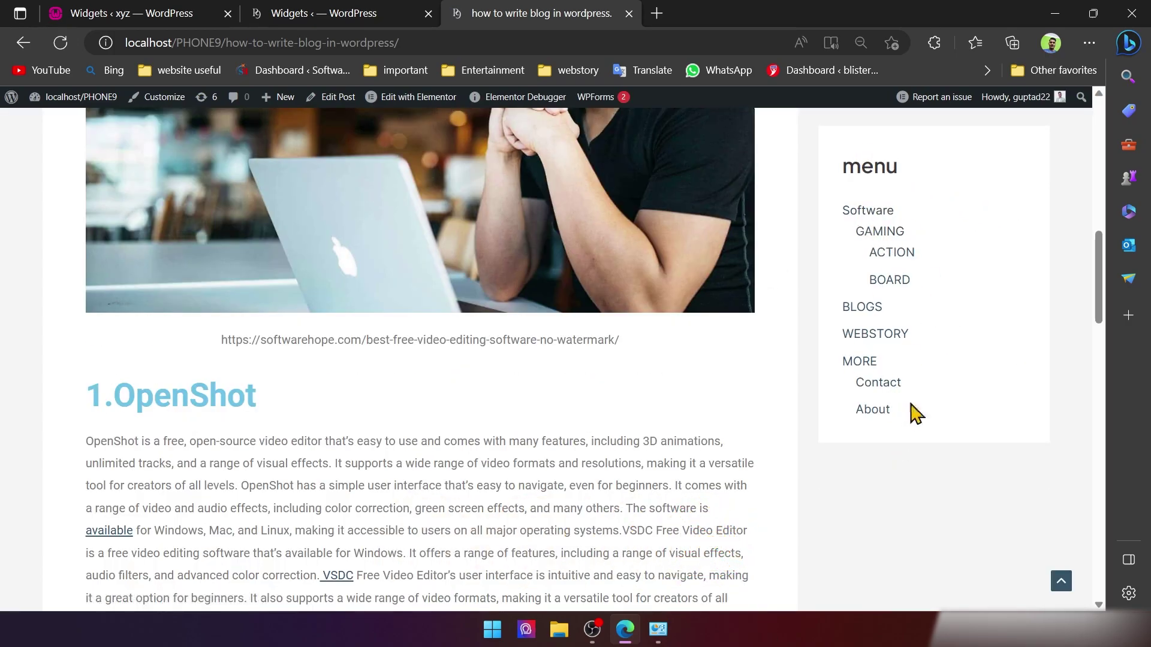
click(352, 7)
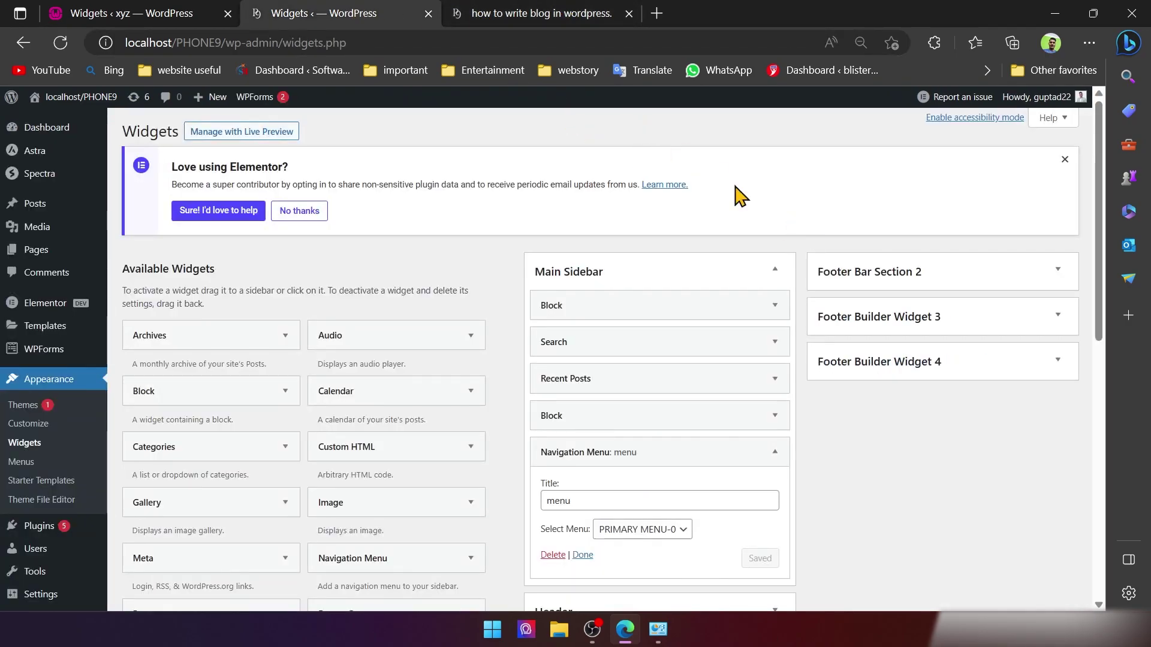
click(528, 13)
scroll(840, 216, down, 6)
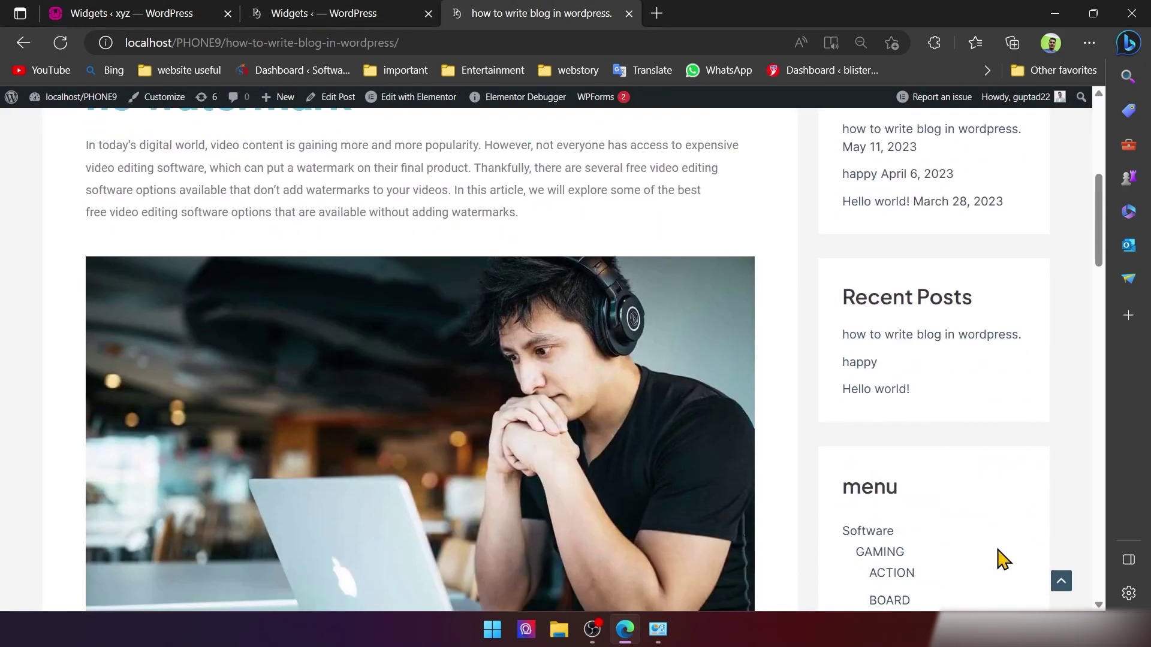
Step: Add an Image widget to the Main Sidebar directly above the Navigation Menu widget on the PHONE9 Widgets screen
click(277, 8)
scroll(398, 420, down, 3)
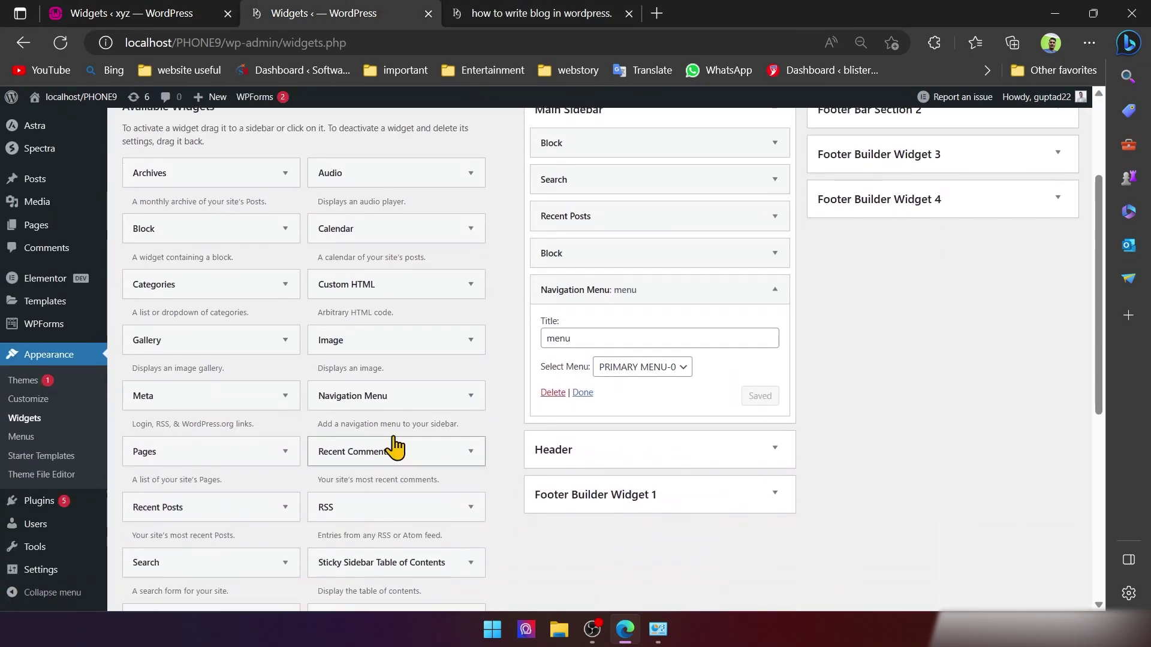
click(398, 324)
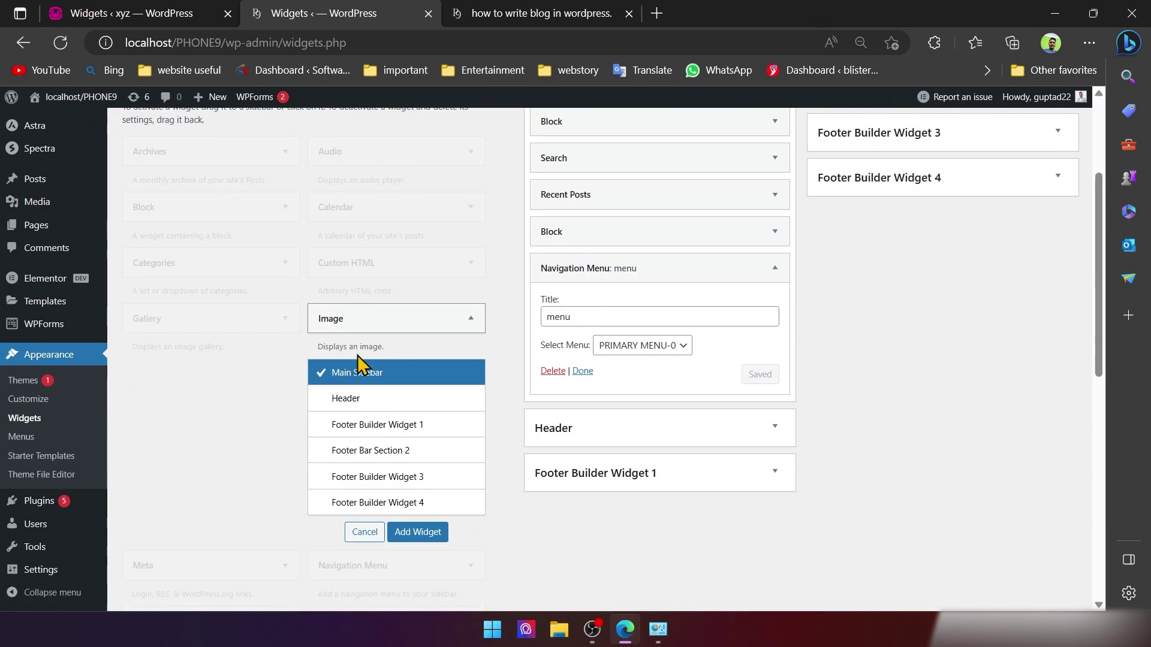
drag(351, 331, 647, 262)
click(635, 269)
click(630, 267)
Step: Set the Image widget's picture to the WordPress.com logo from the media library
click(684, 355)
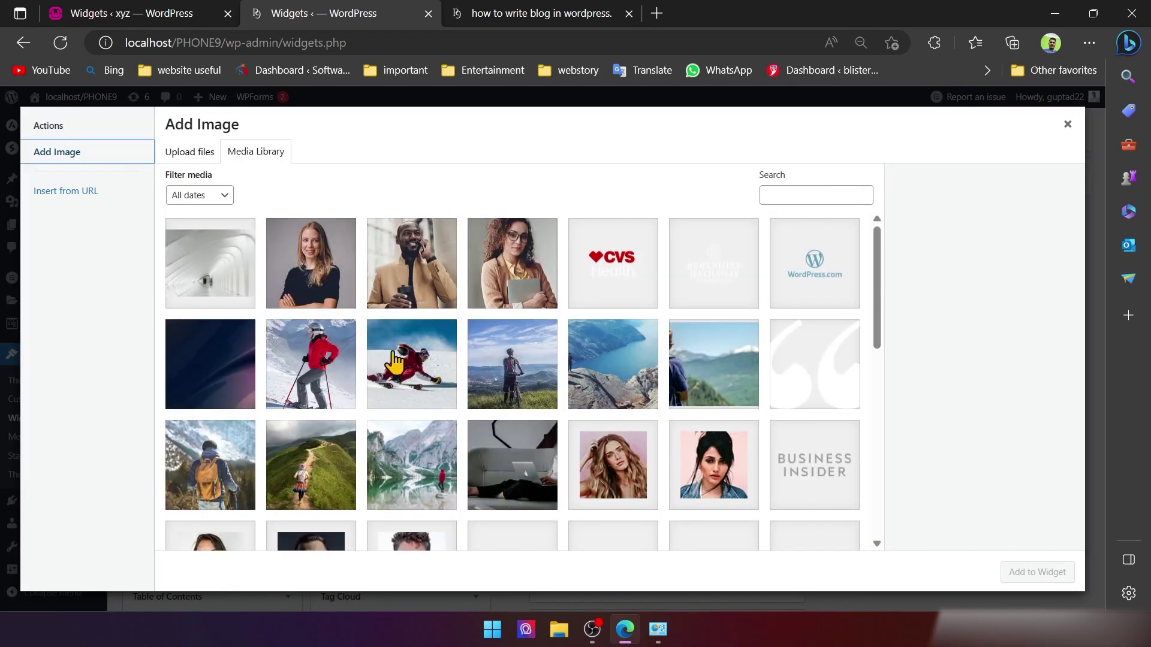
click(824, 264)
click(1019, 574)
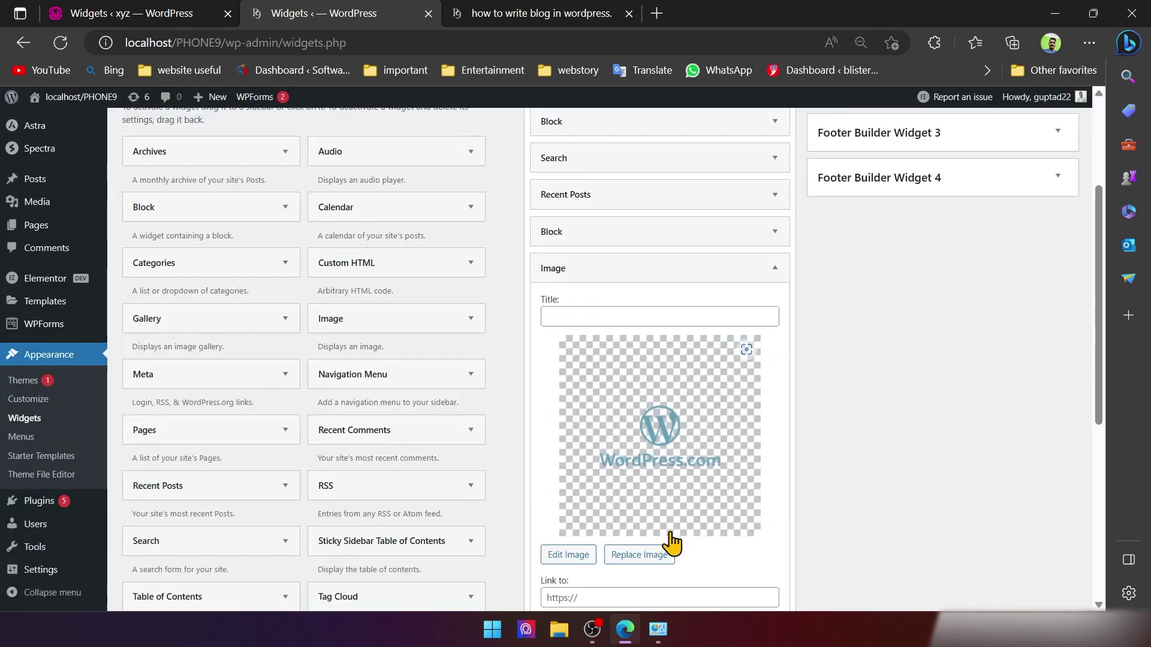
Step: Copy the base address localhost/xyz/ from the xyz site's Widgets page for the Image widget's link
scroll(688, 536, down, 3)
click(577, 415)
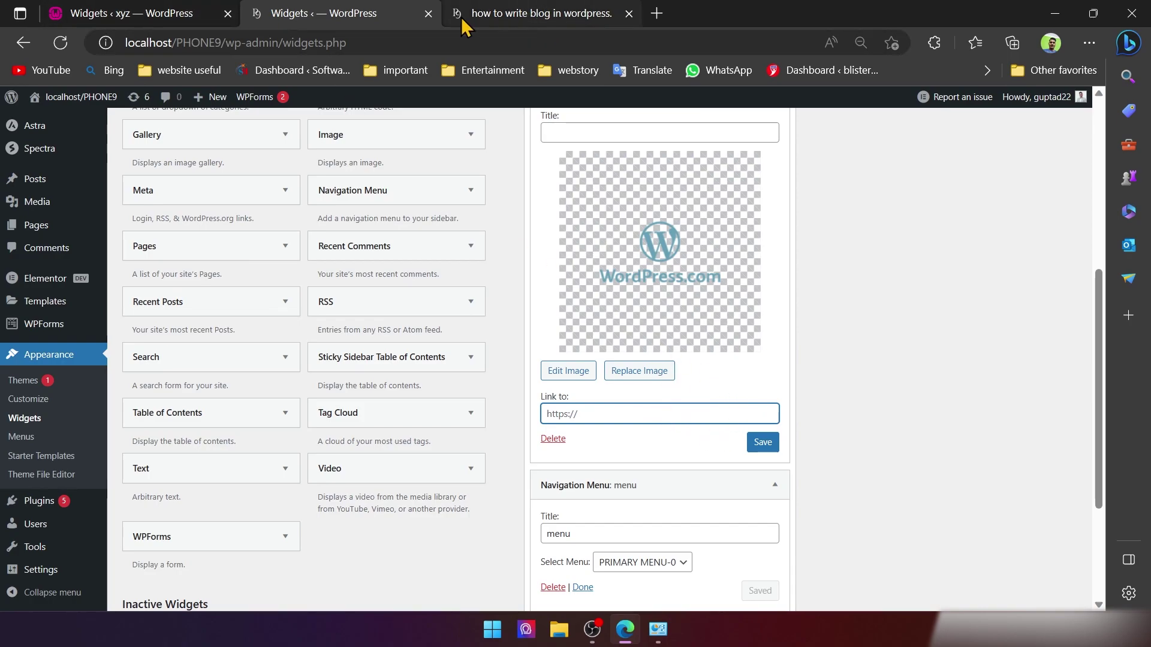
click(150, 12)
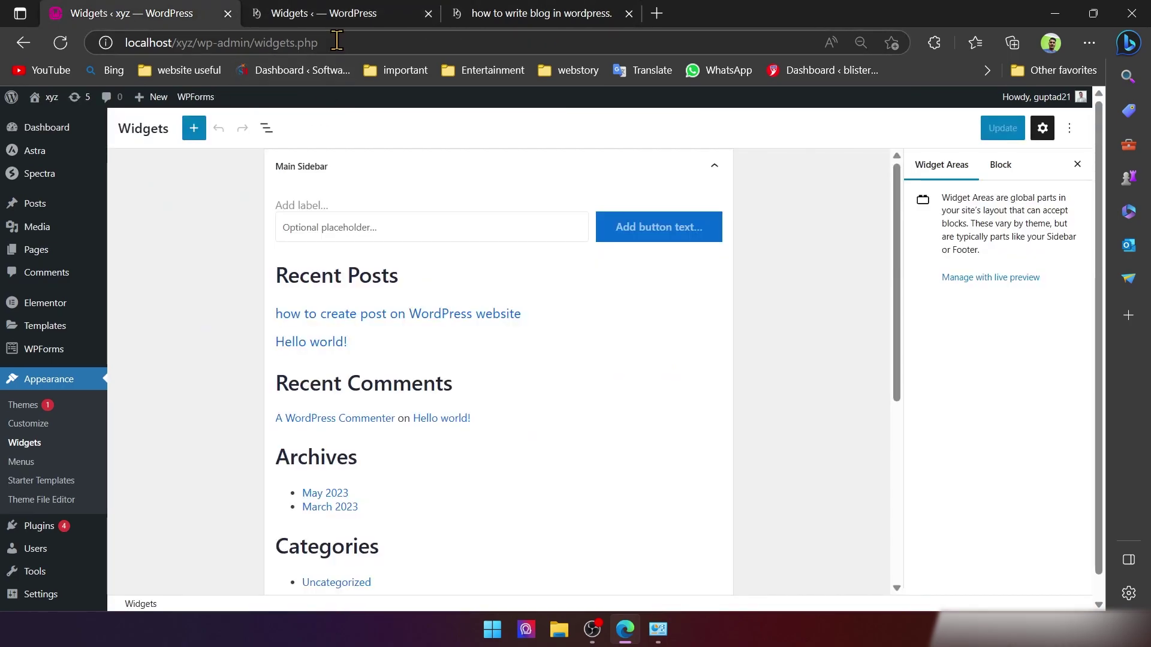
click(198, 45)
click(198, 42)
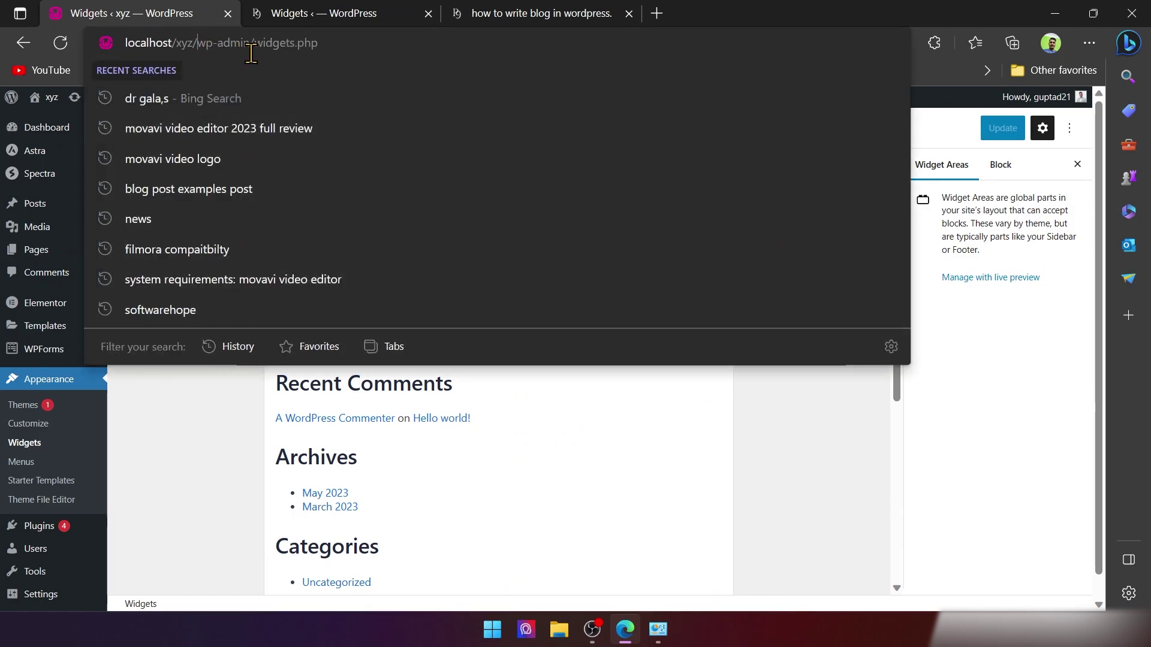
drag(198, 43, 129, 69)
key(ctrl+c)
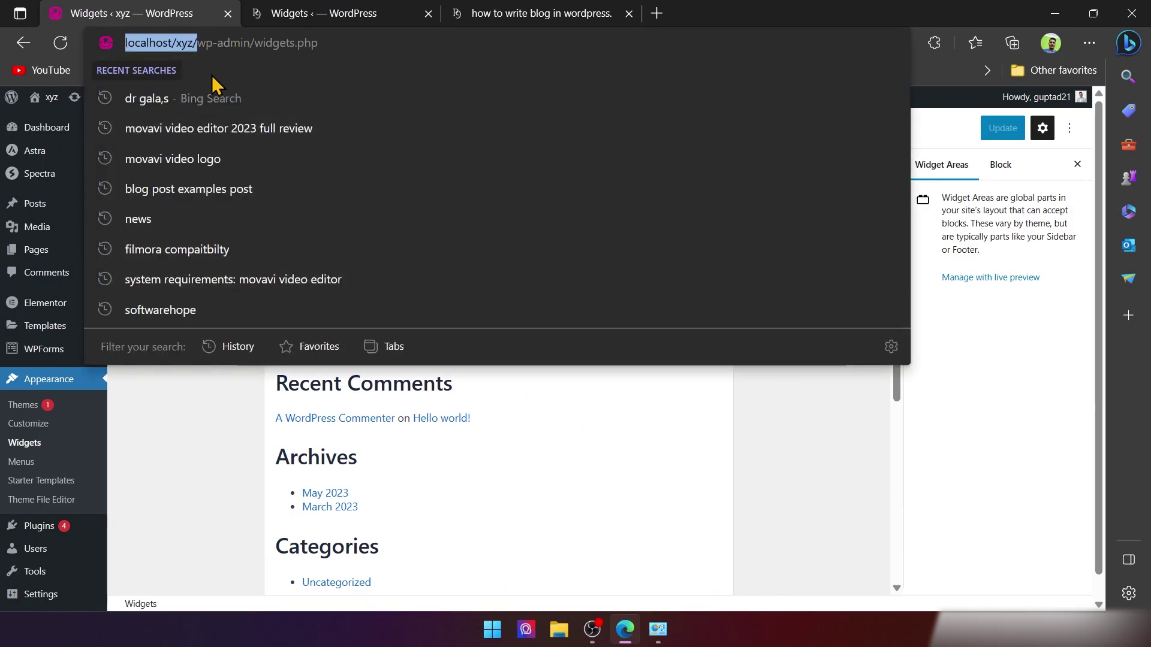
click(300, 14)
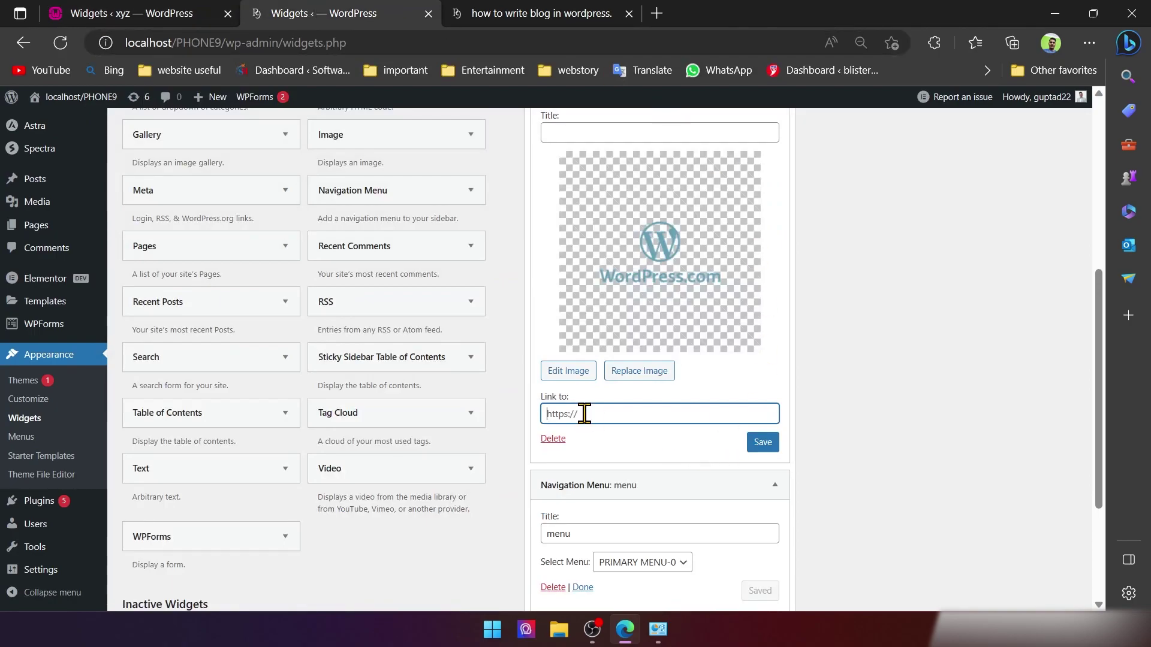
key(ctrl+v)
click(762, 443)
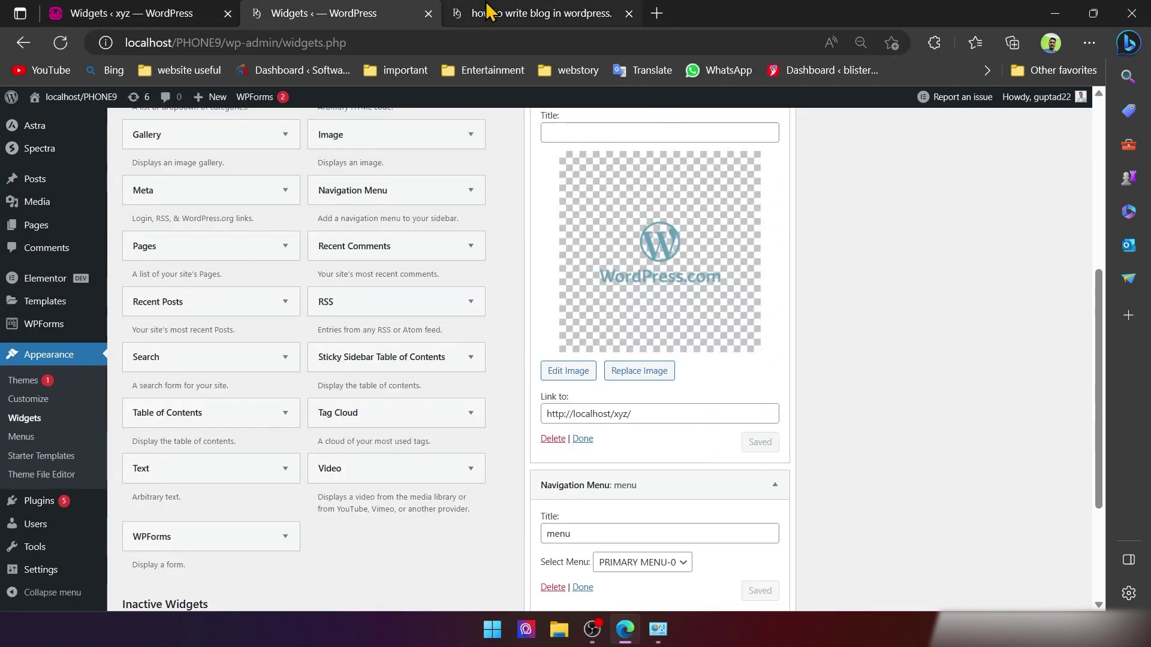
click(583, 438)
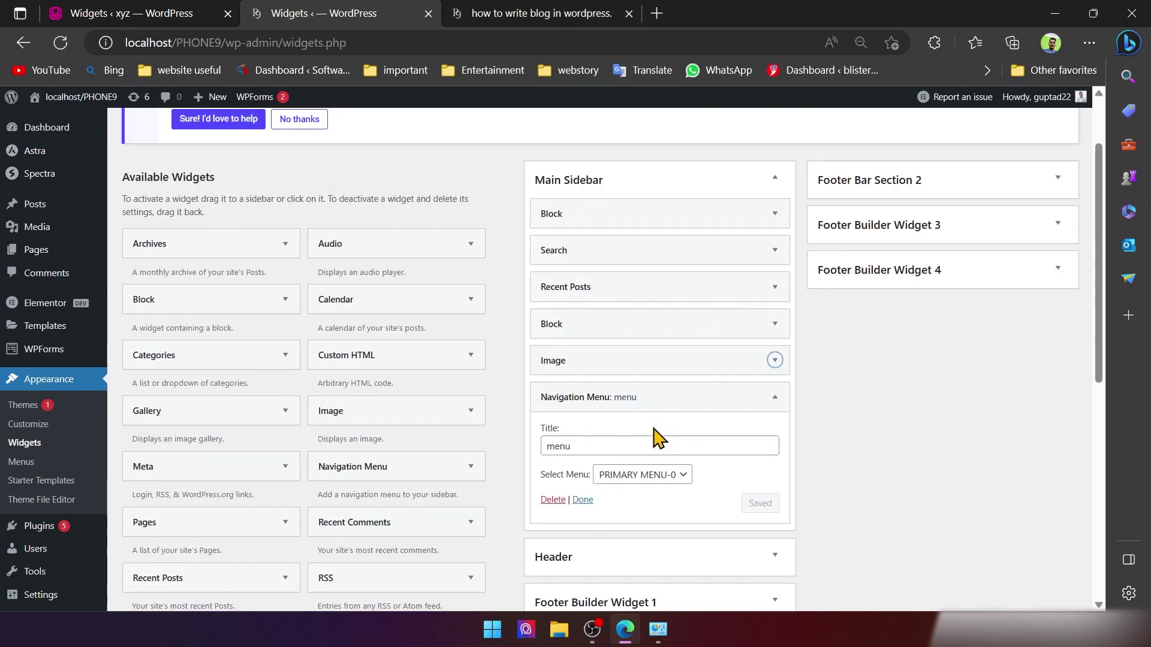
Step: Reload the blog post and test the sidebar's WordPress.com image link, looking over the xyz home page it opens
click(534, 13)
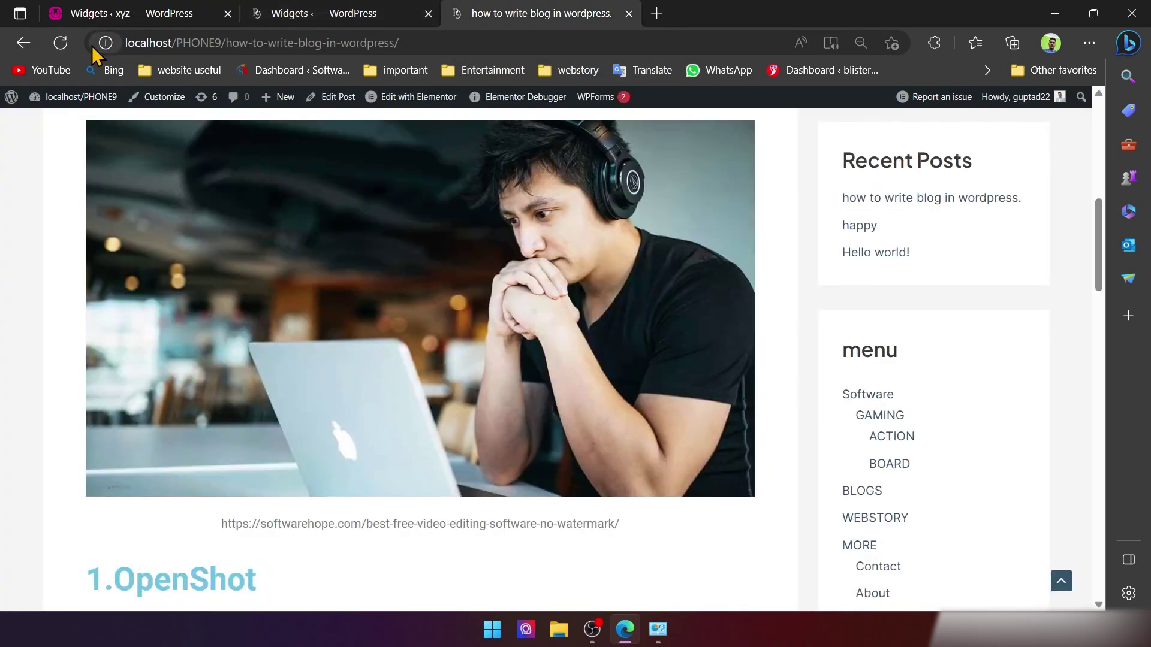
click(60, 43)
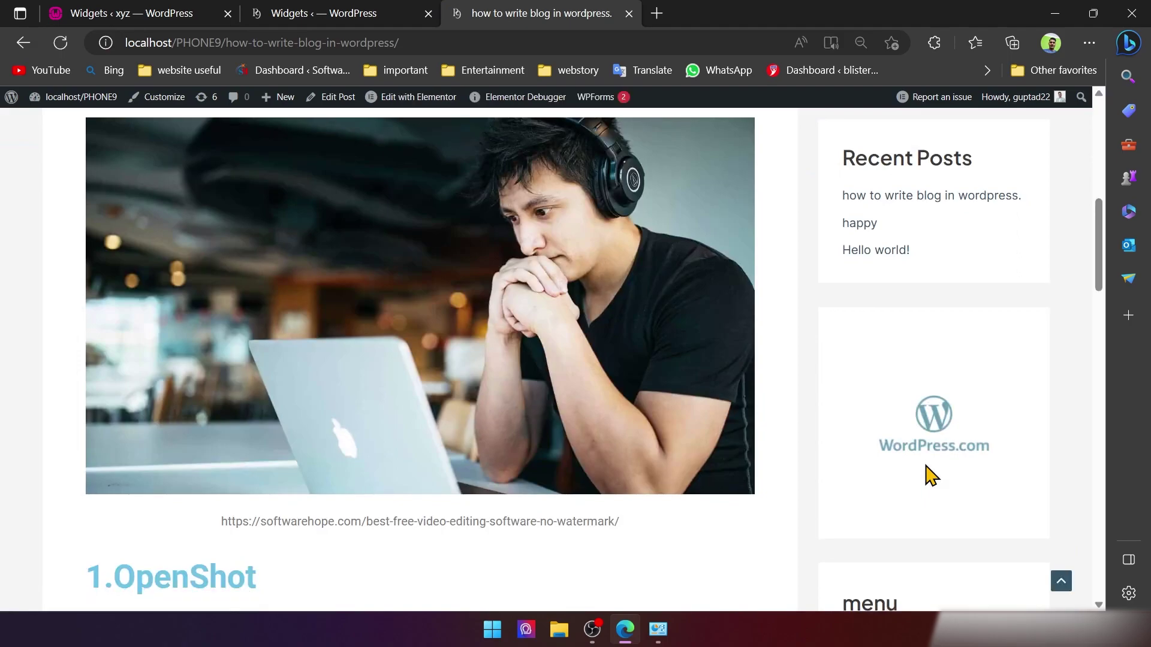
scroll(931, 475, down, 3)
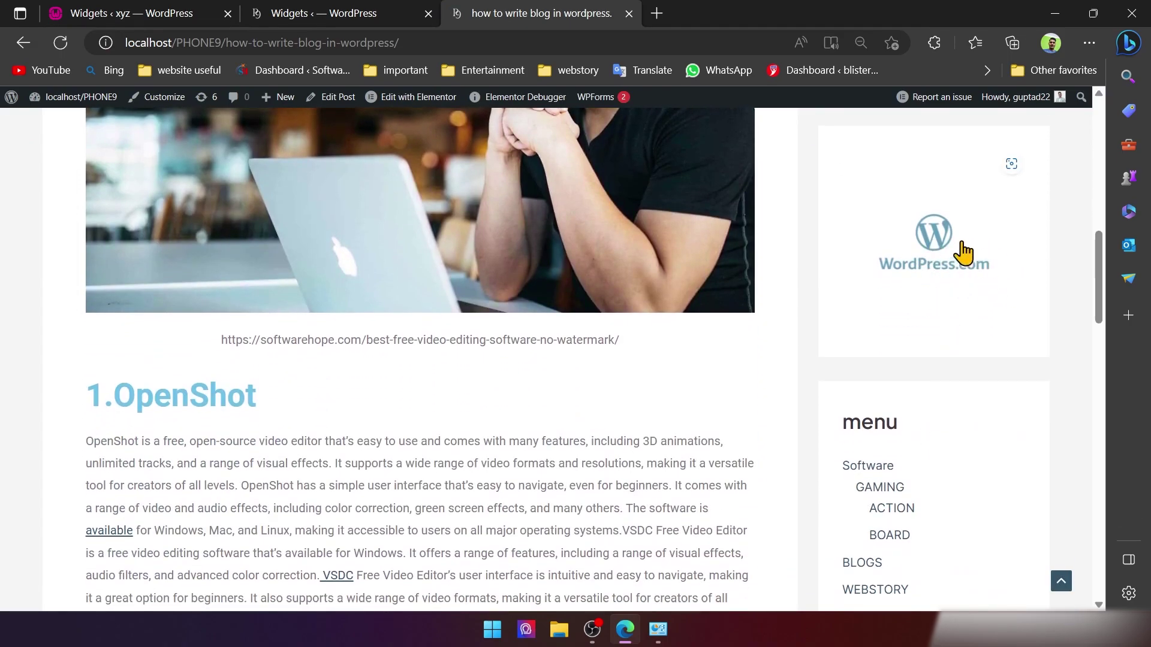
click(954, 256)
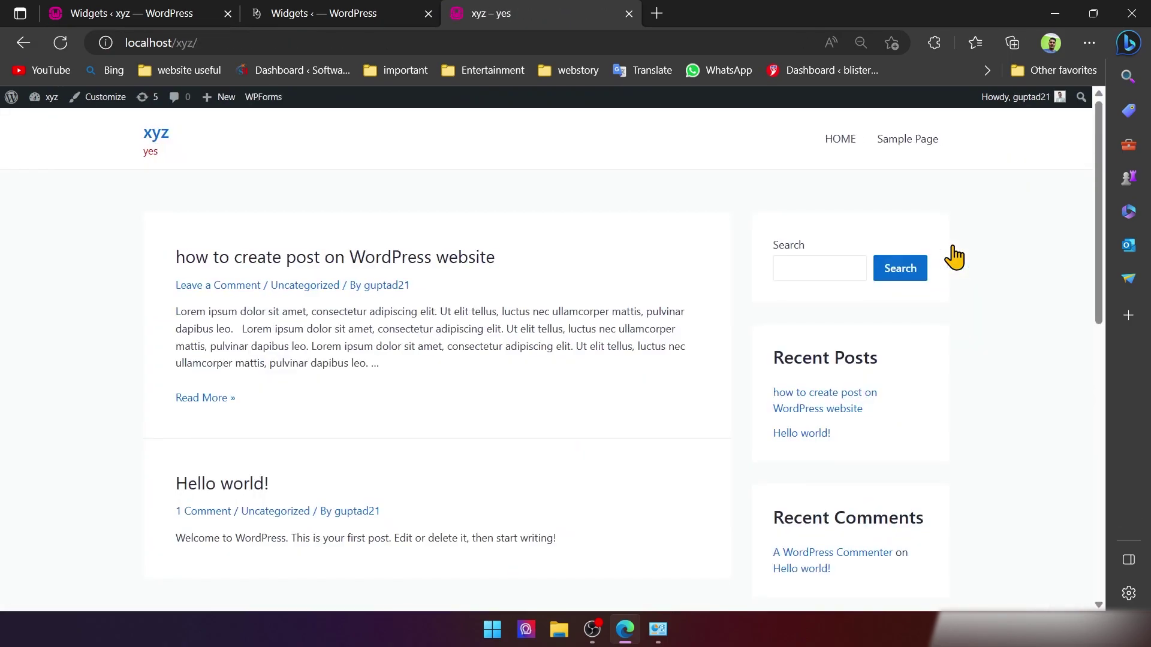
drag(142, 142, 222, 146)
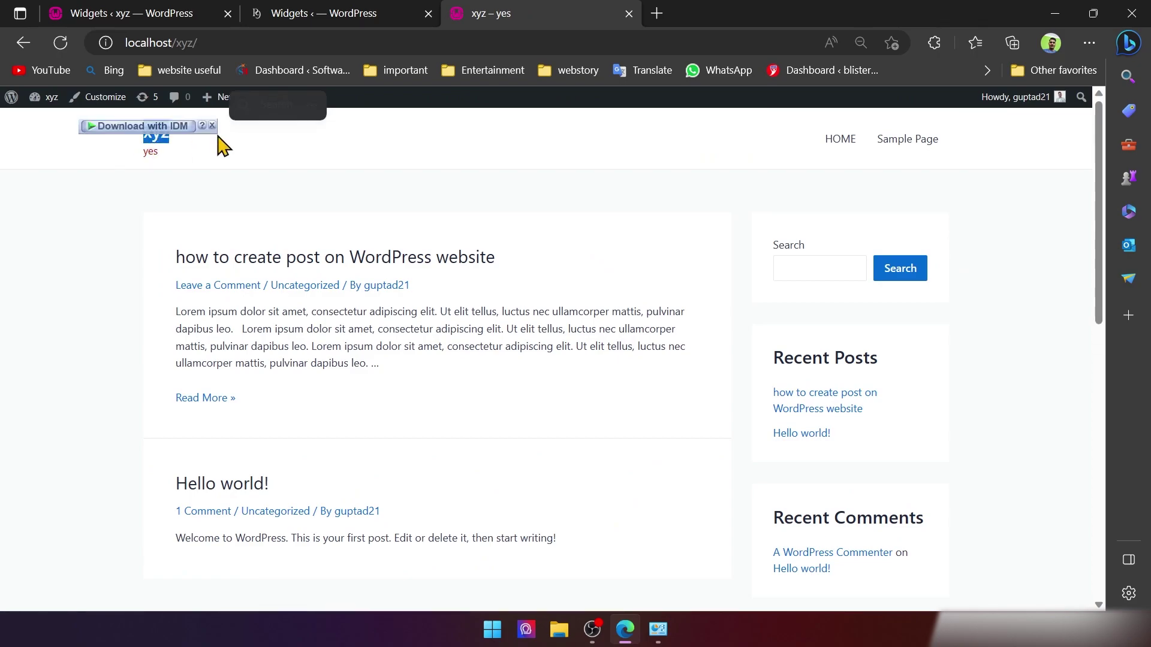
click(345, 225)
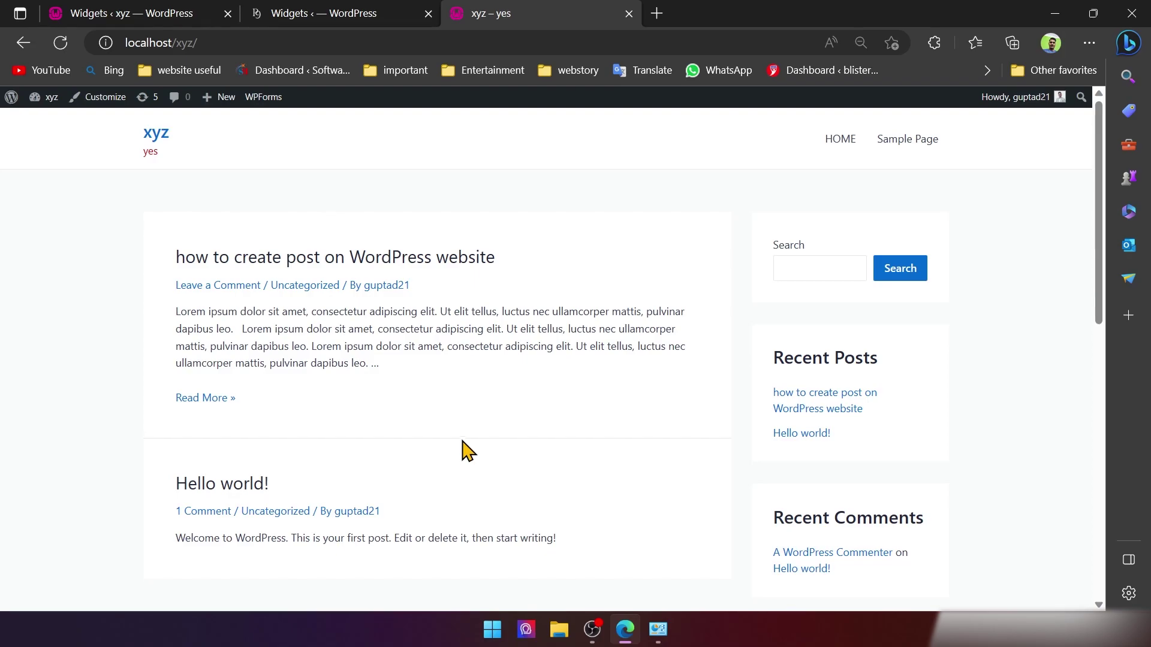
scroll(585, 501, down, 5)
scroll(578, 498, up, 5)
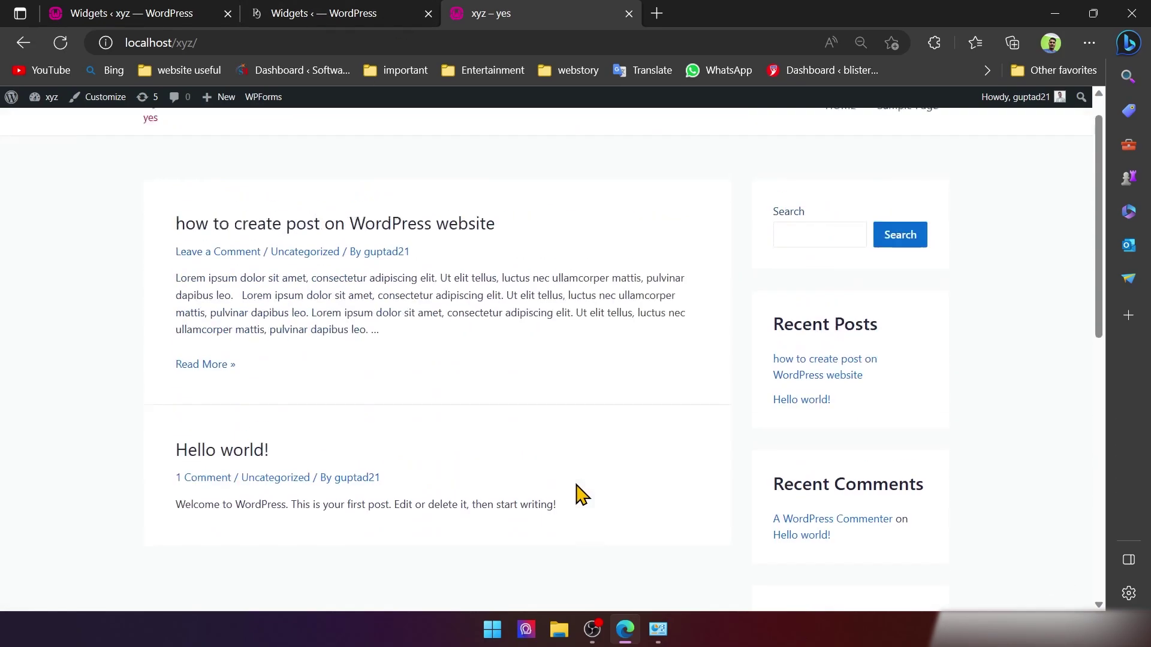
Step: Reload the PHONE9 Widgets screen and add a Custom HTML widget to the Main Sidebar directly below Recent Posts
click(344, 12)
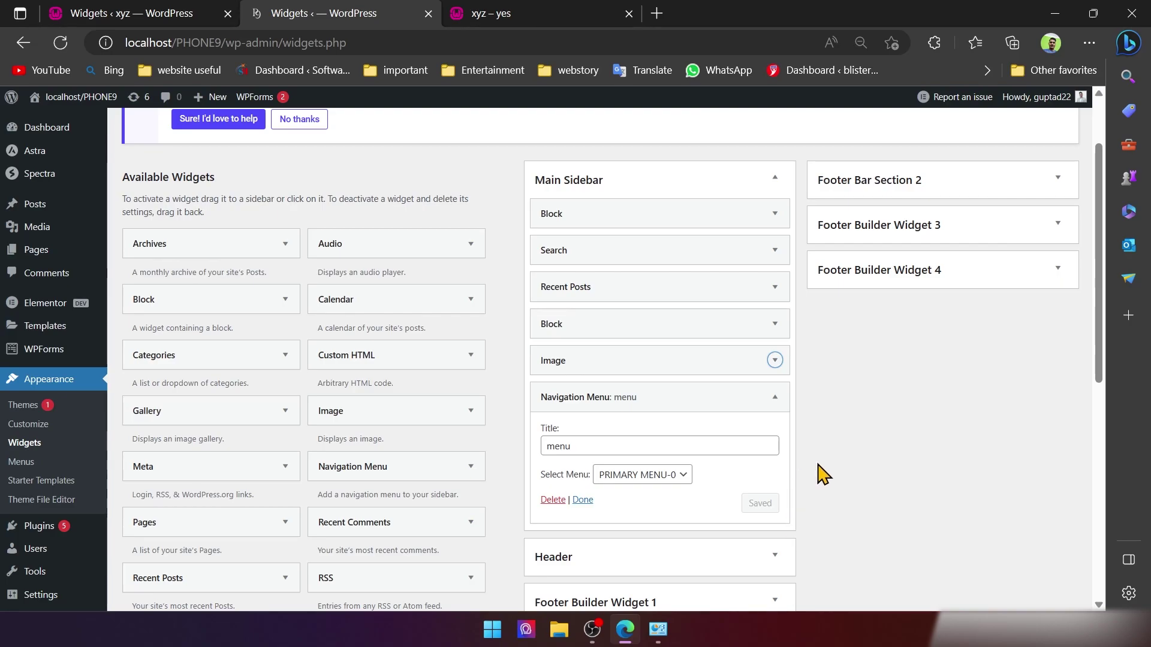
key(F5)
scroll(790, 346, down, 3)
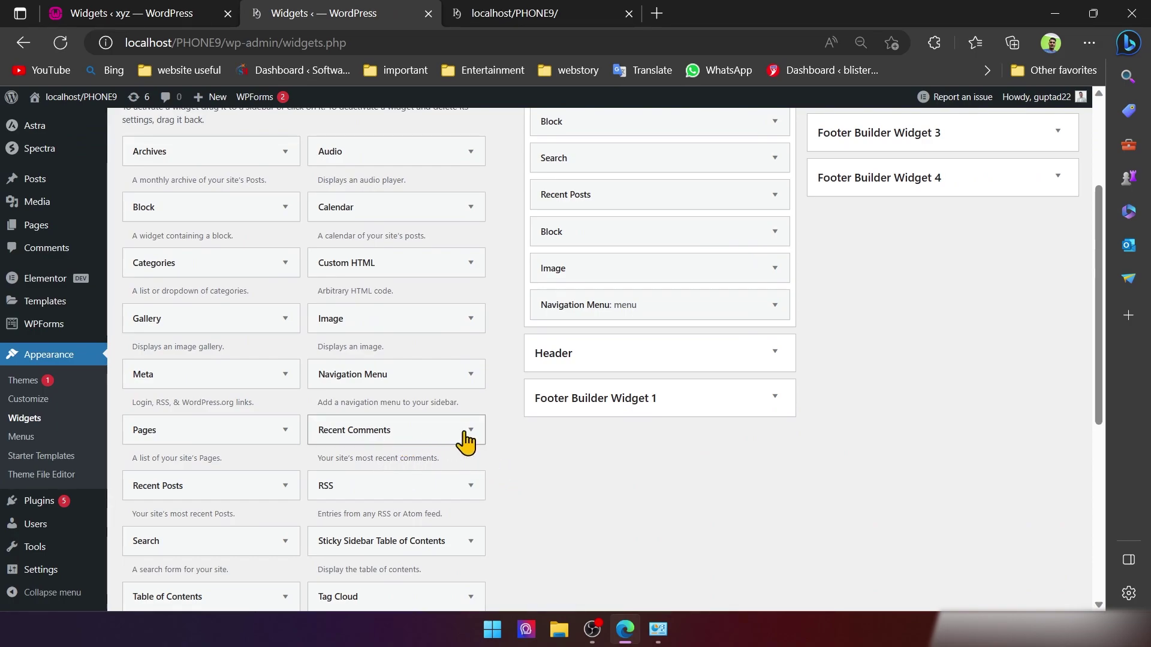
scroll(380, 514, down, 3)
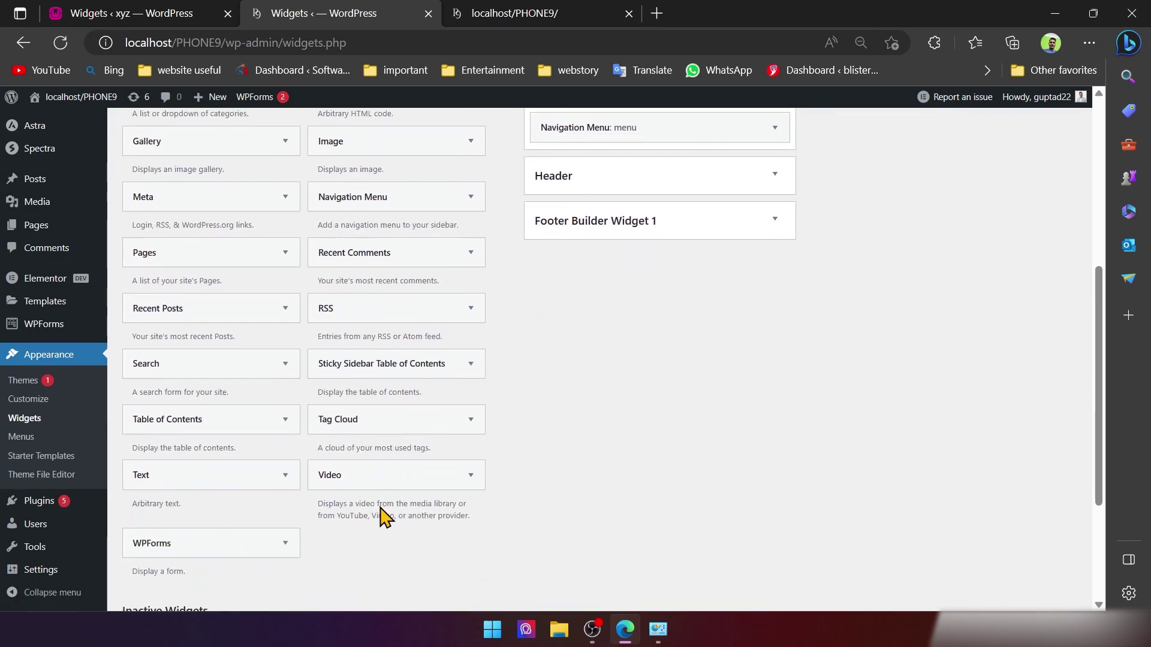
scroll(420, 479, up, 3)
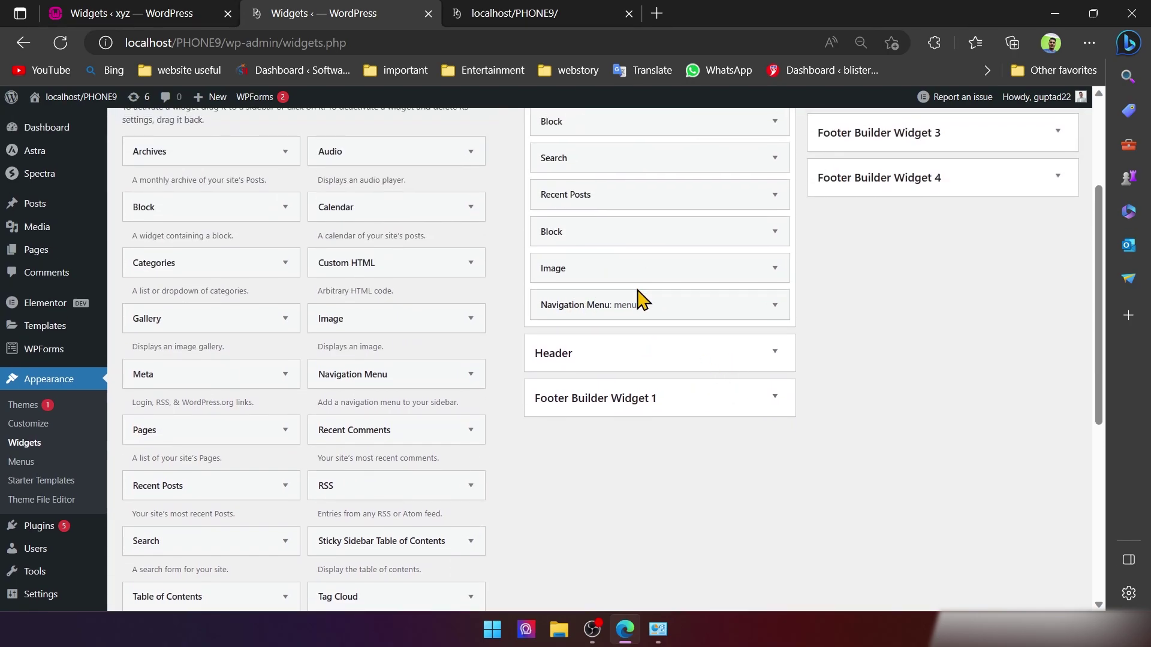
scroll(641, 297, up, 3)
drag(374, 447, 676, 411)
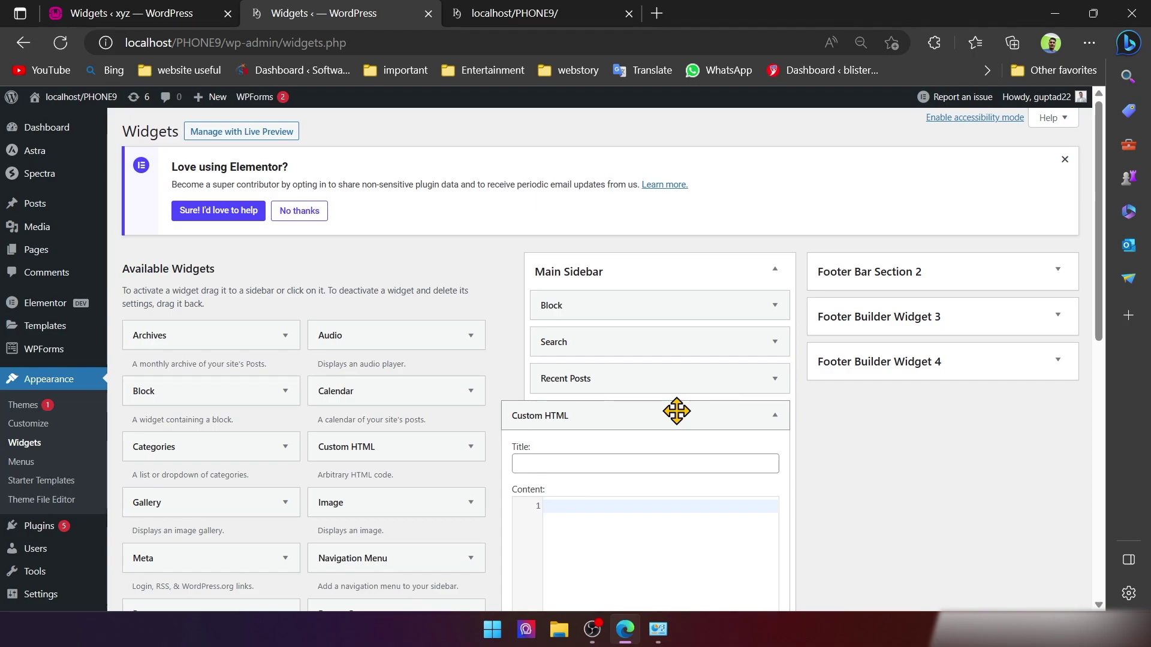
Step: Add a Categories widget to the Main Sidebar directly below Recent Posts and enable Display as dropdown
scroll(222, 360, down, 3)
click(222, 263)
click(221, 264)
drag(205, 284, 624, 257)
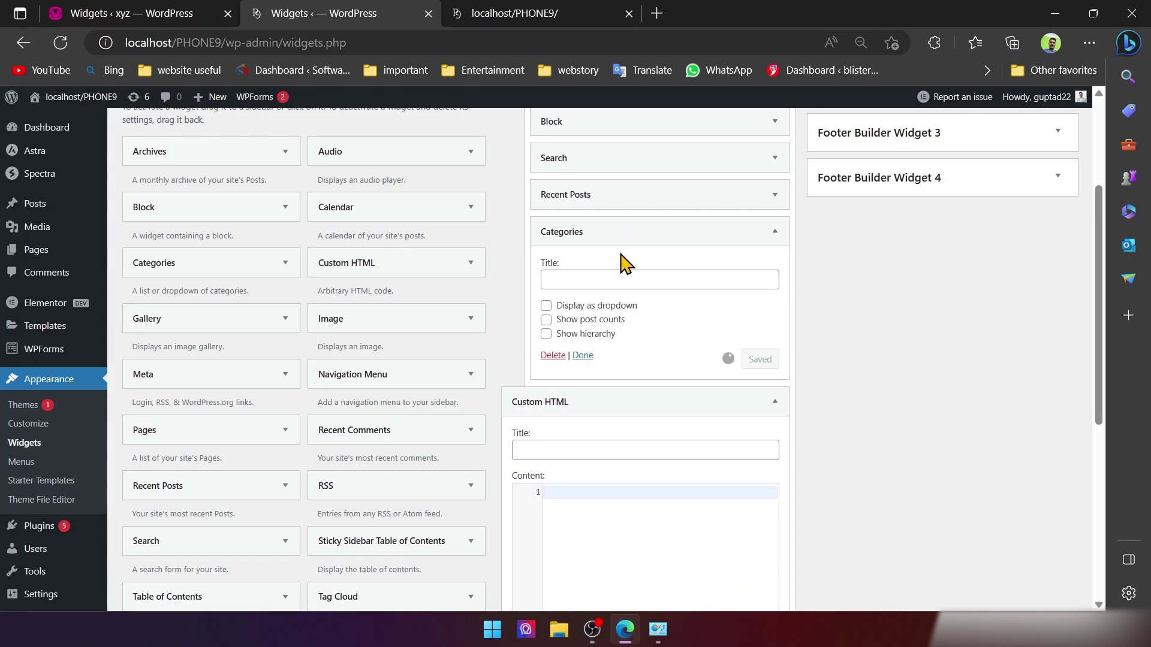
click(735, 233)
click(774, 232)
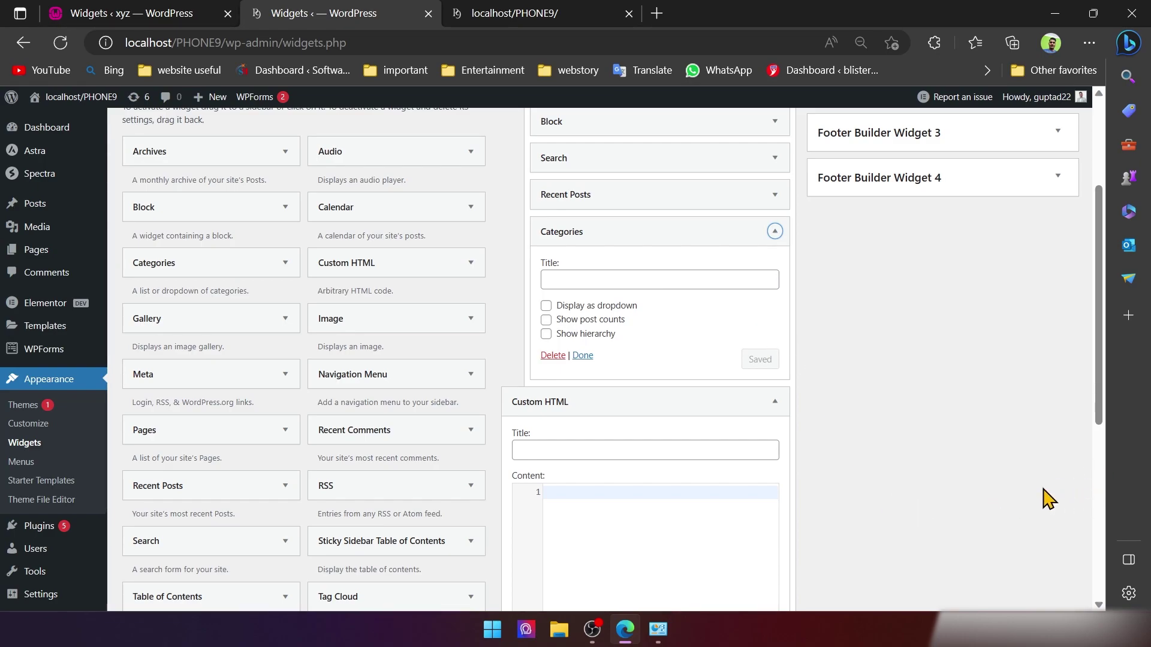
click(546, 307)
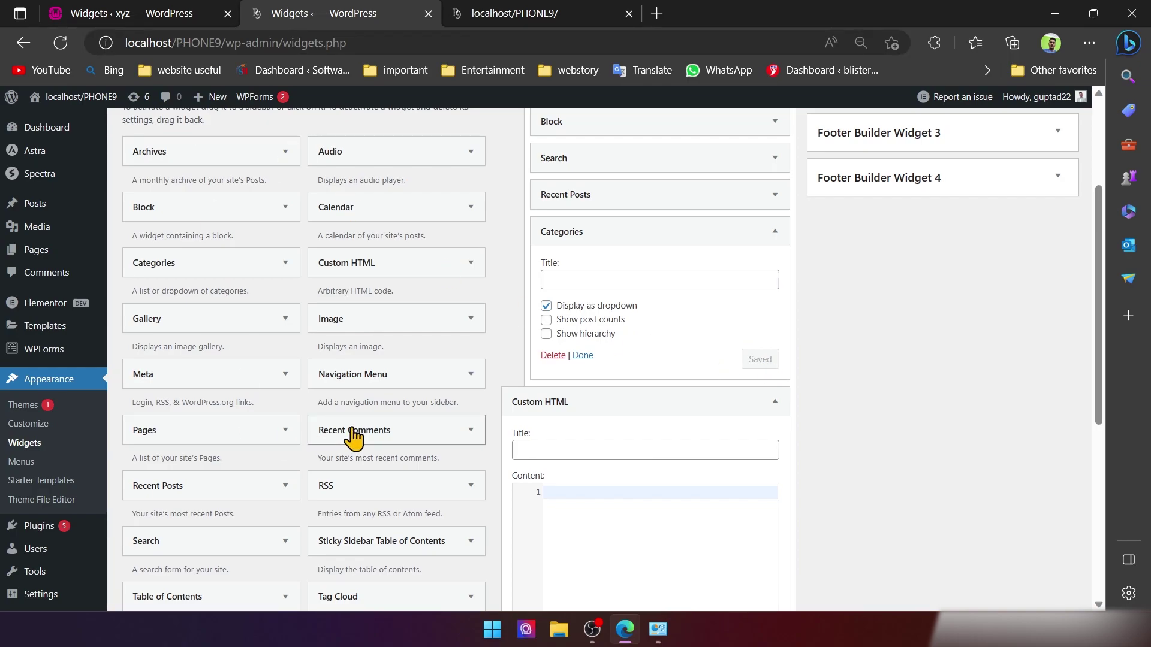
Step: Open the site's post categories and add a new category named phone9 with the slug phone9
scroll(353, 435, up, 3)
mouse_move(8, 210)
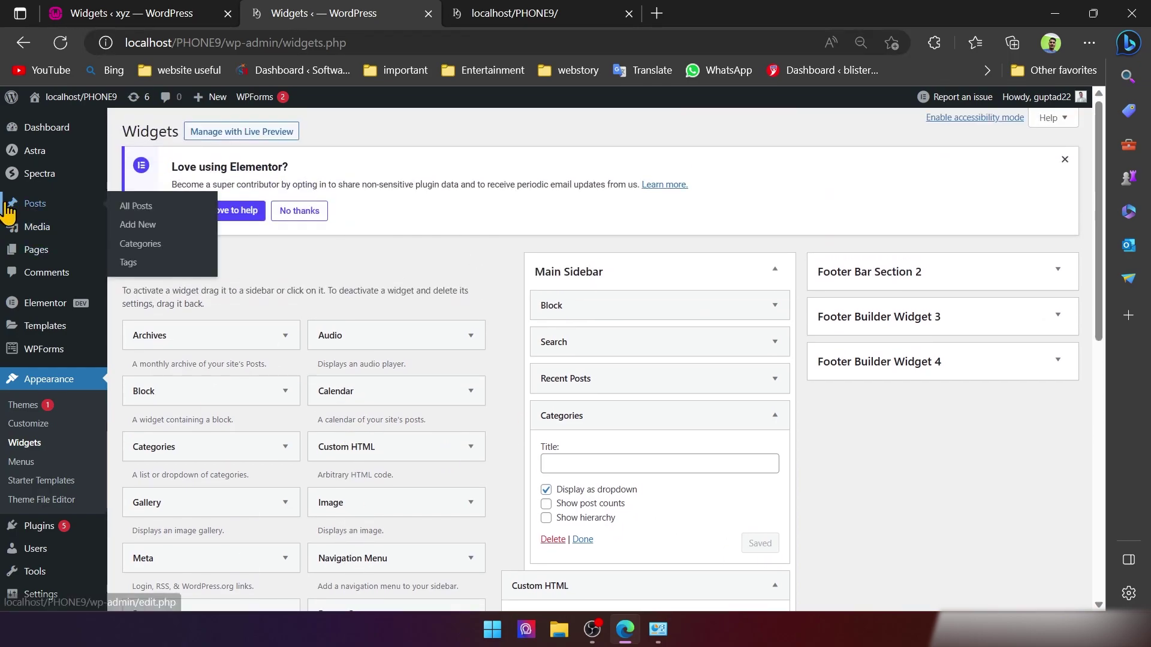
click(143, 244)
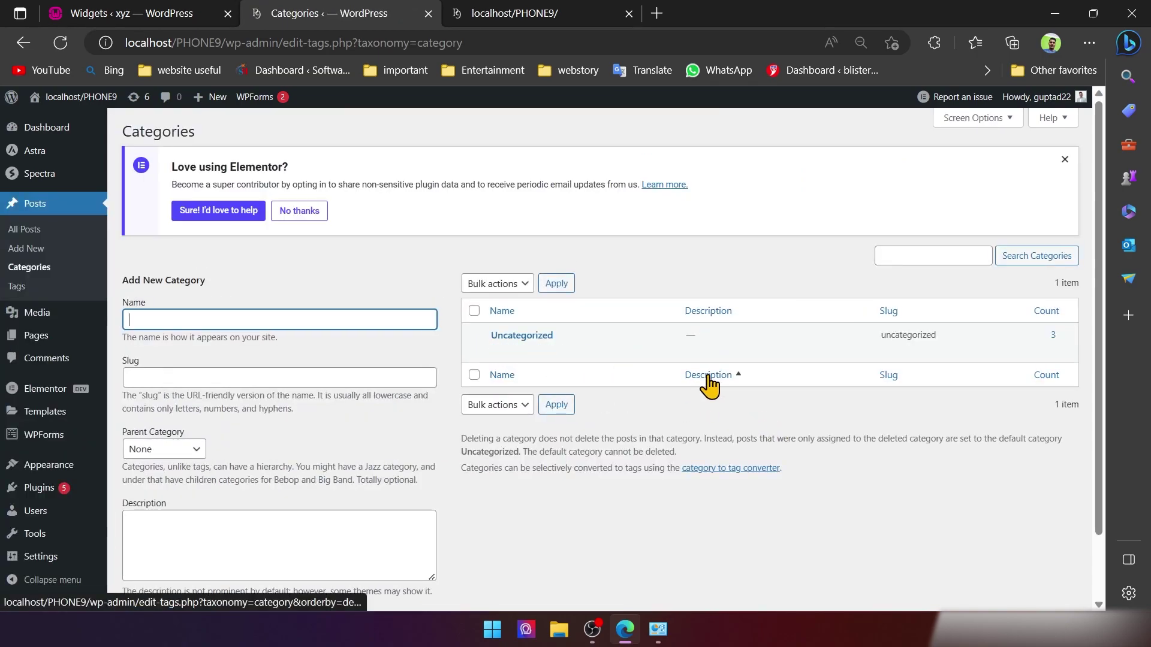
click(168, 319)
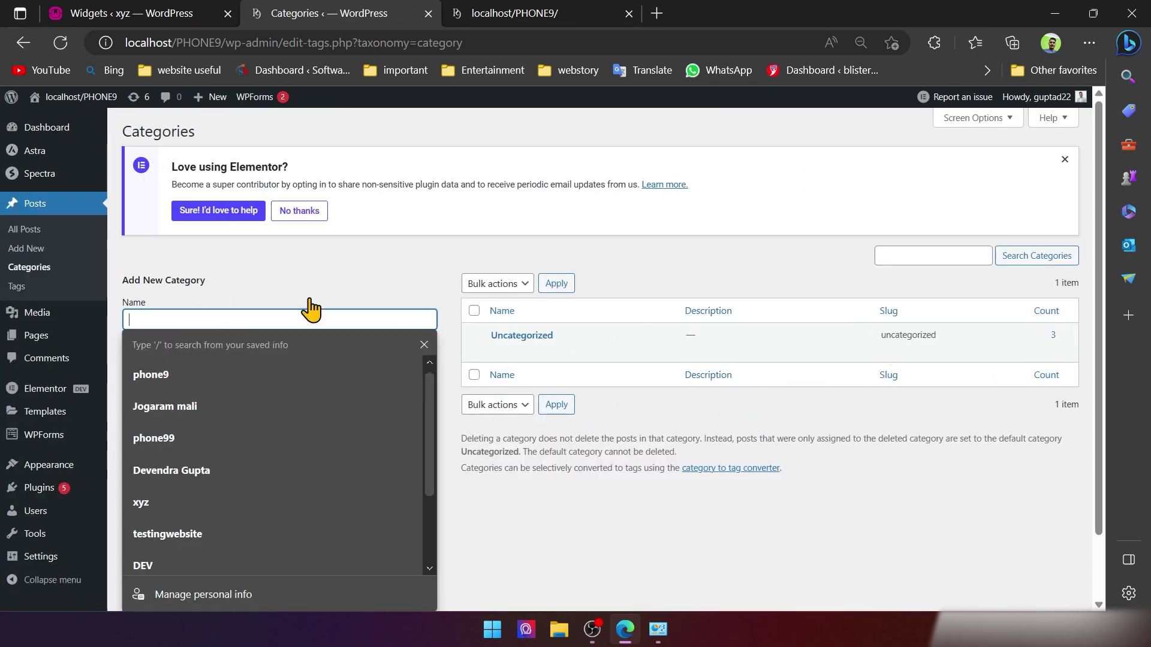
click(236, 374)
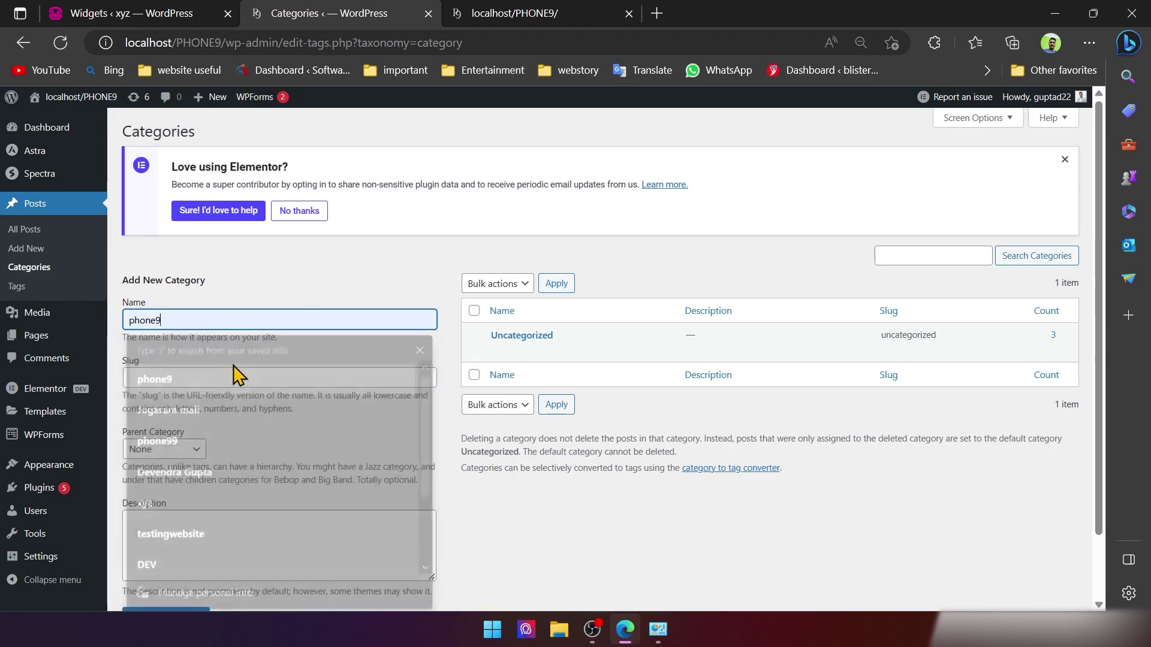
click(201, 329)
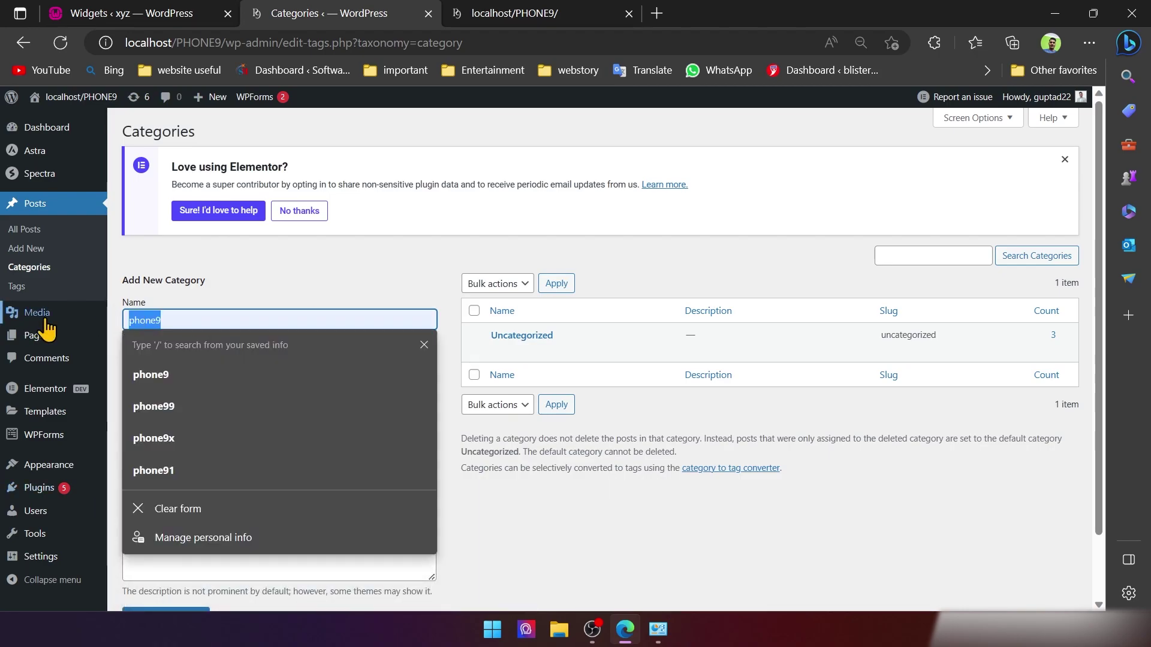
click(291, 331)
click(258, 373)
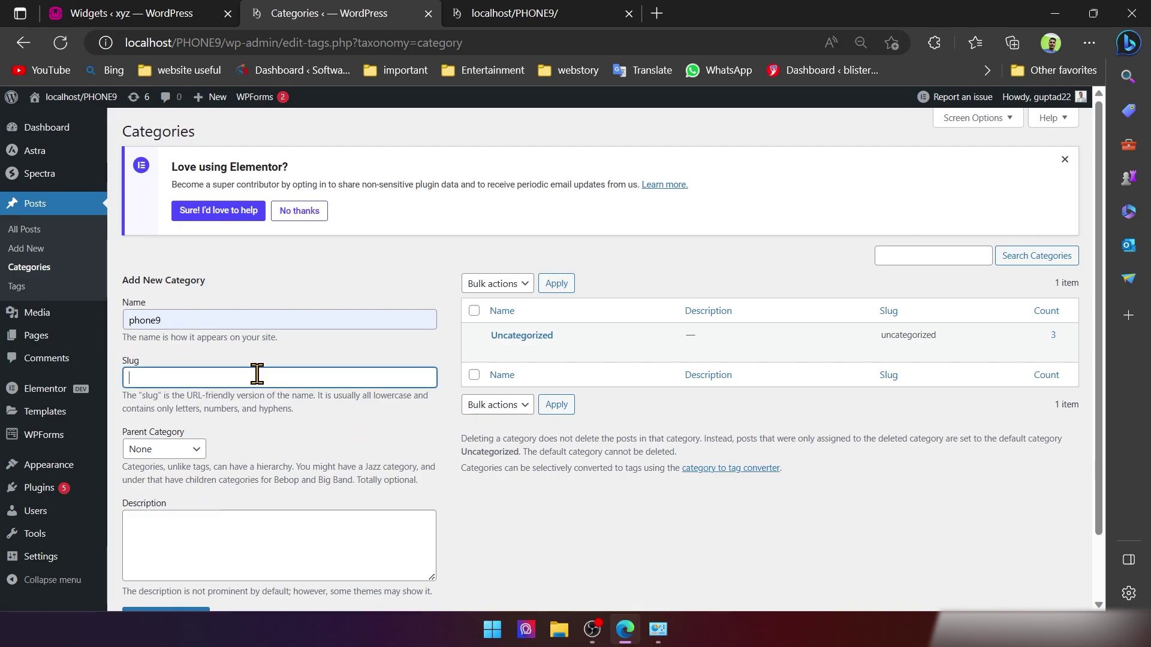
text(phone9)
scroll(240, 527, down, 1)
click(180, 544)
Step: Add another post category named DEV with no parent category
click(166, 283)
click(143, 528)
click(150, 350)
double_click(178, 282)
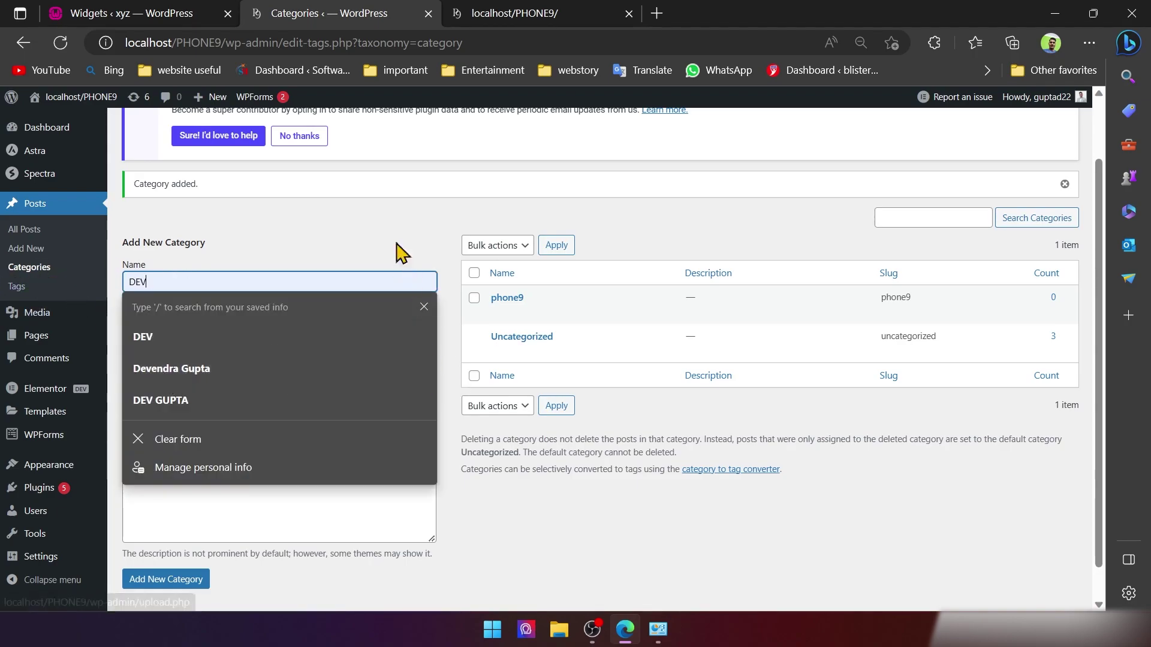
click(404, 267)
click(241, 342)
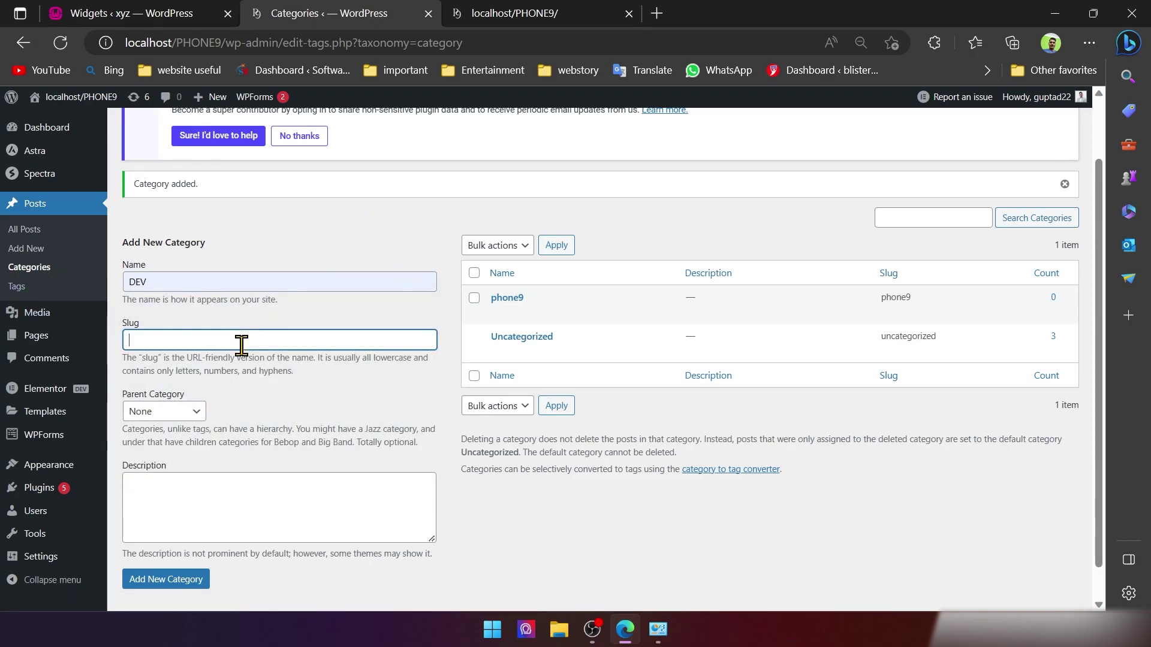
click(178, 567)
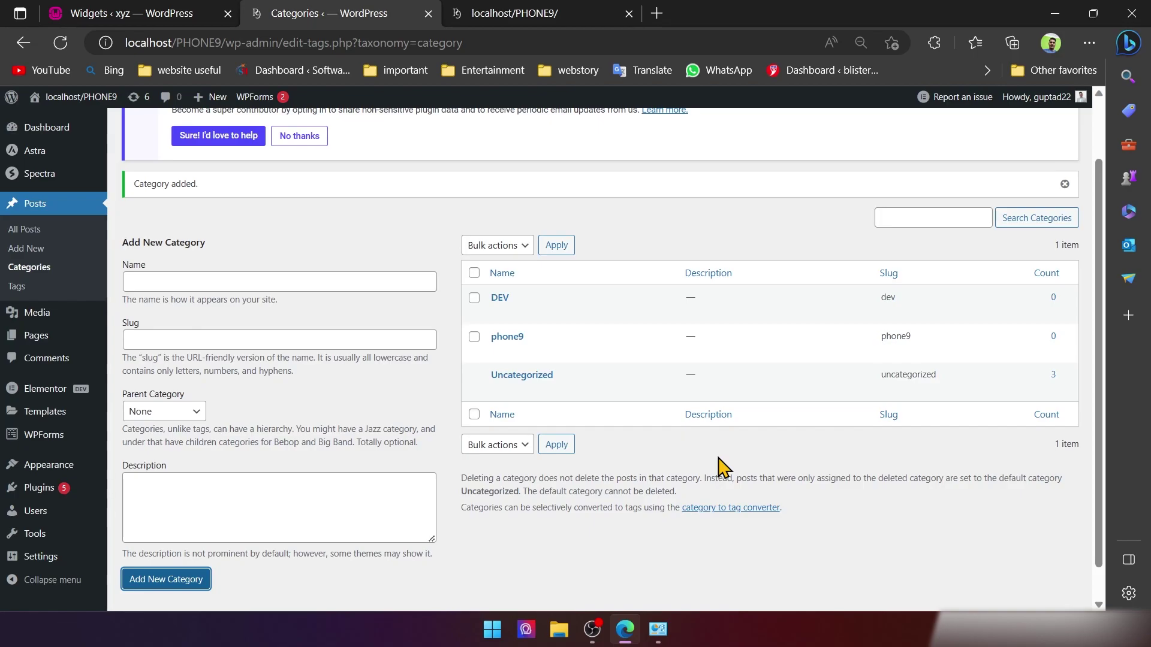
Step: Examine the options of the Categories dropdown in the PHONE9 home page's sidebar and bring up the site's list of posts
click(527, 10)
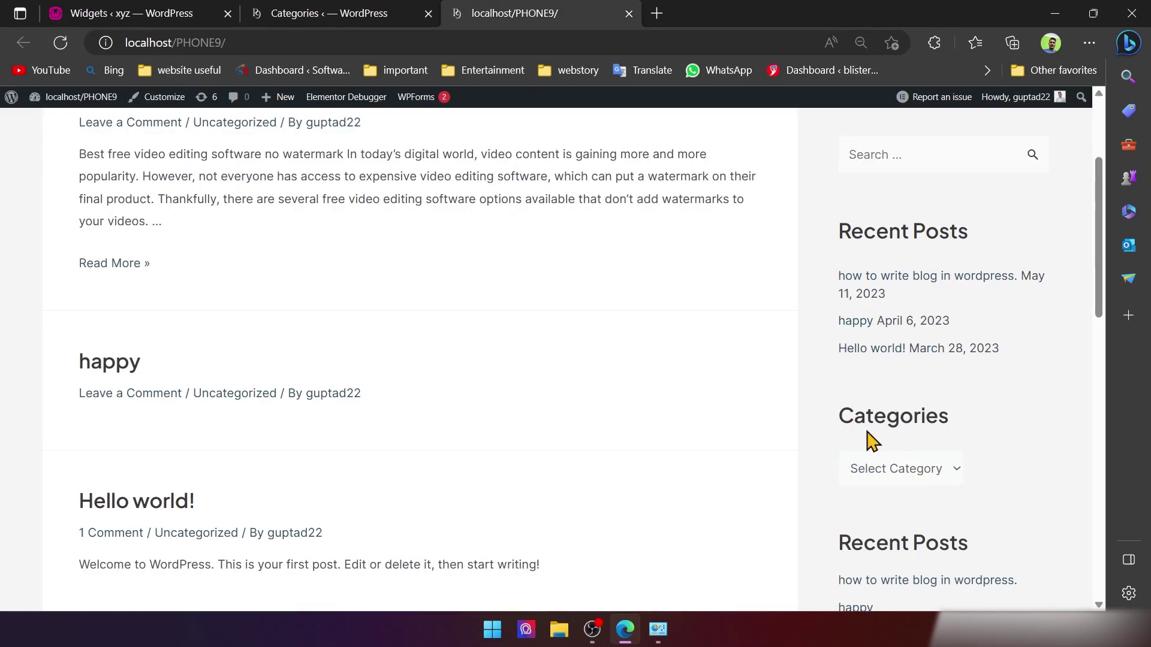
click(952, 474)
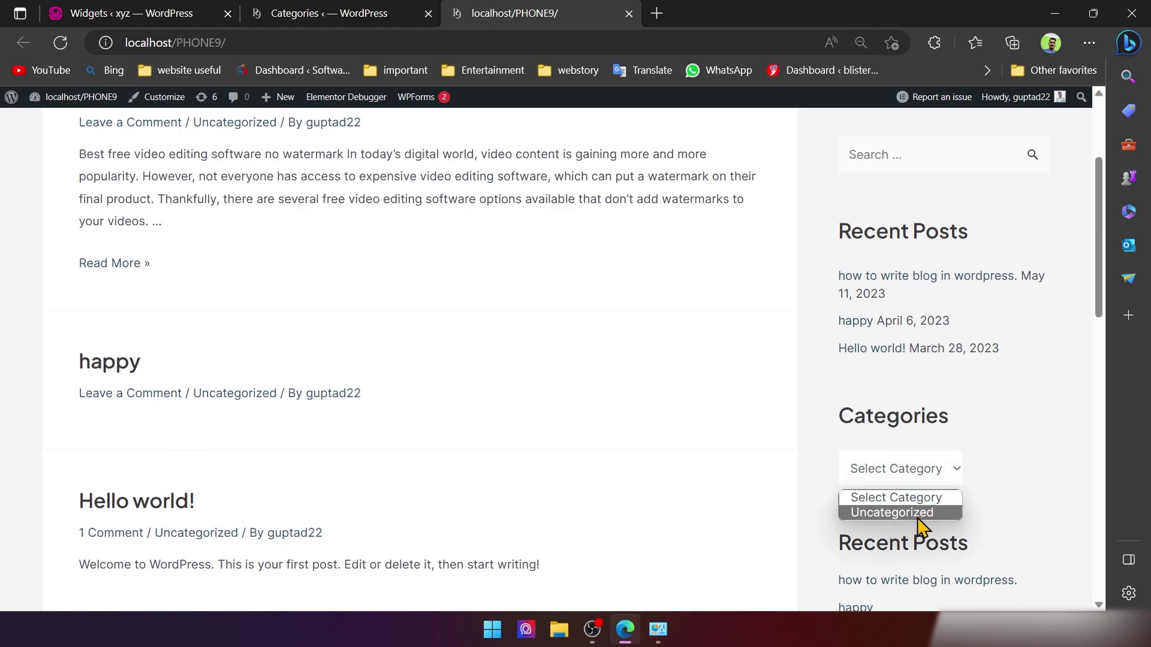
click(961, 477)
scroll(721, 437, up, 5)
click(336, 13)
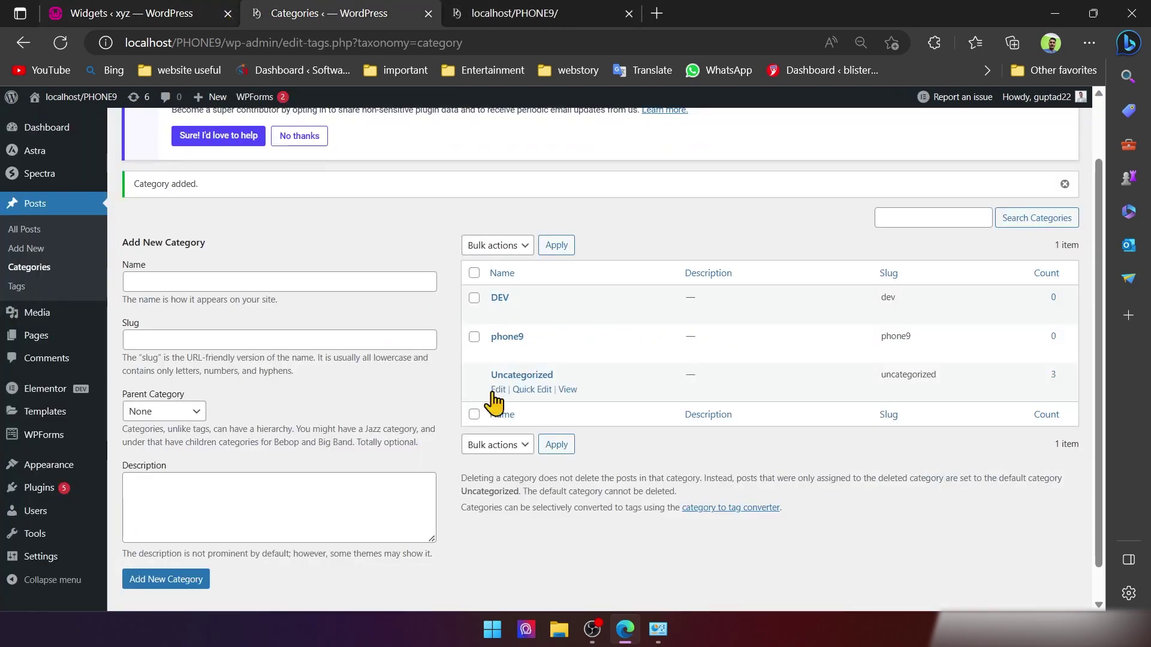
click(23, 42)
click(495, 12)
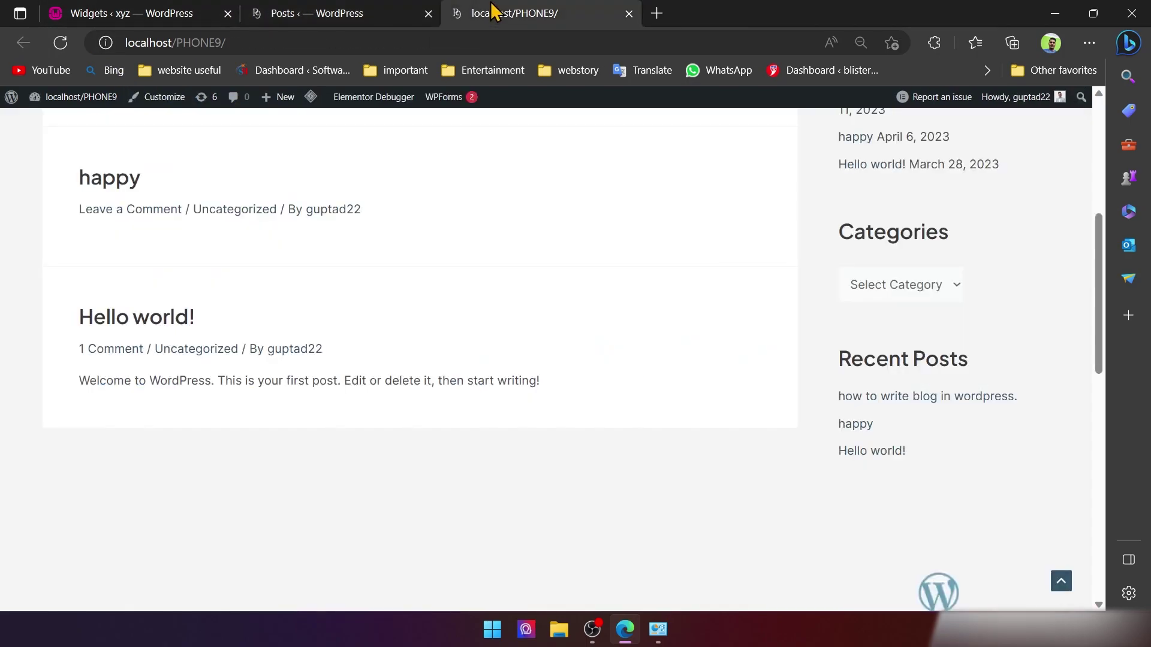
click(929, 287)
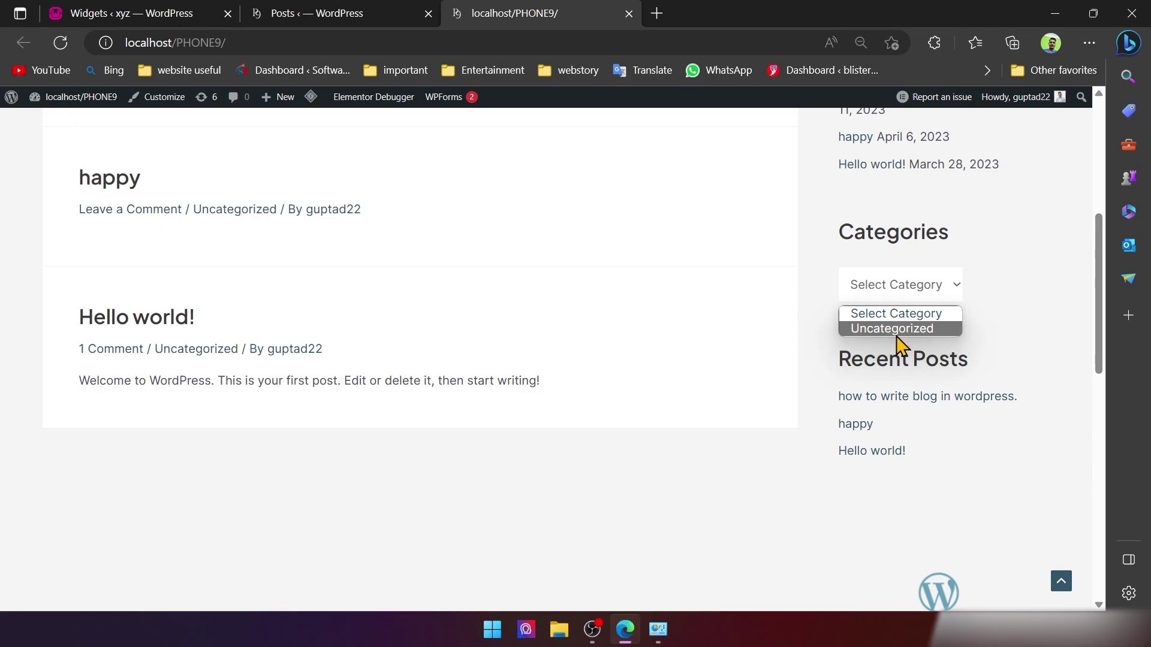
Step: Quick-edit the post "how to write blog in wordpress." to add the phone9 category and update it
click(312, 13)
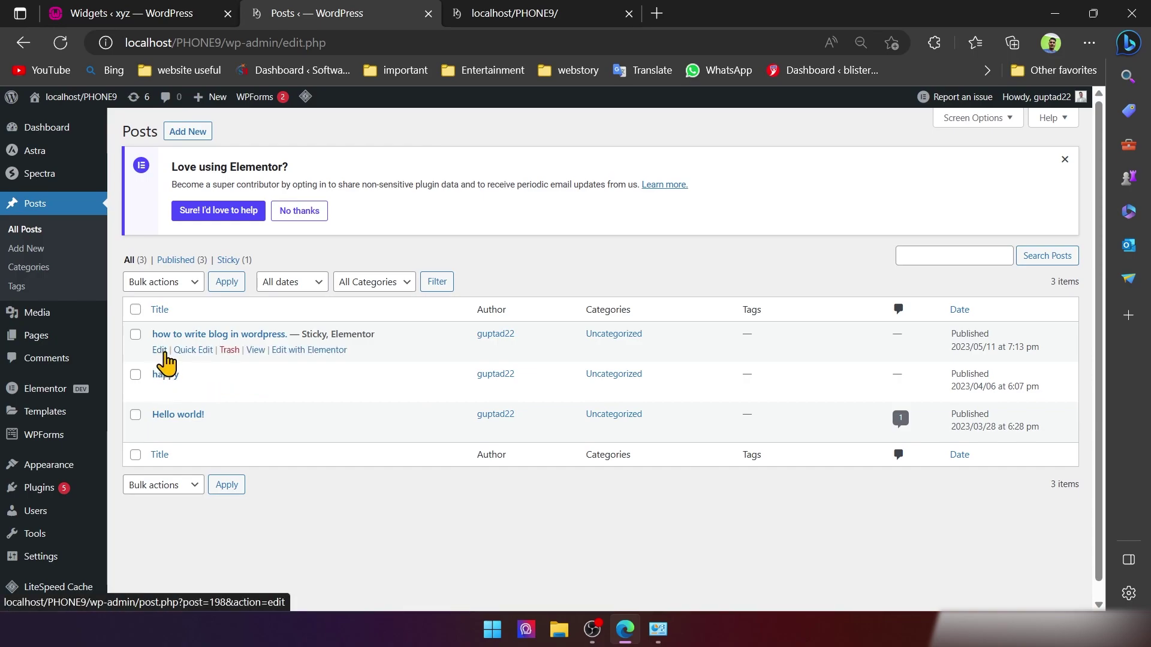
click(185, 352)
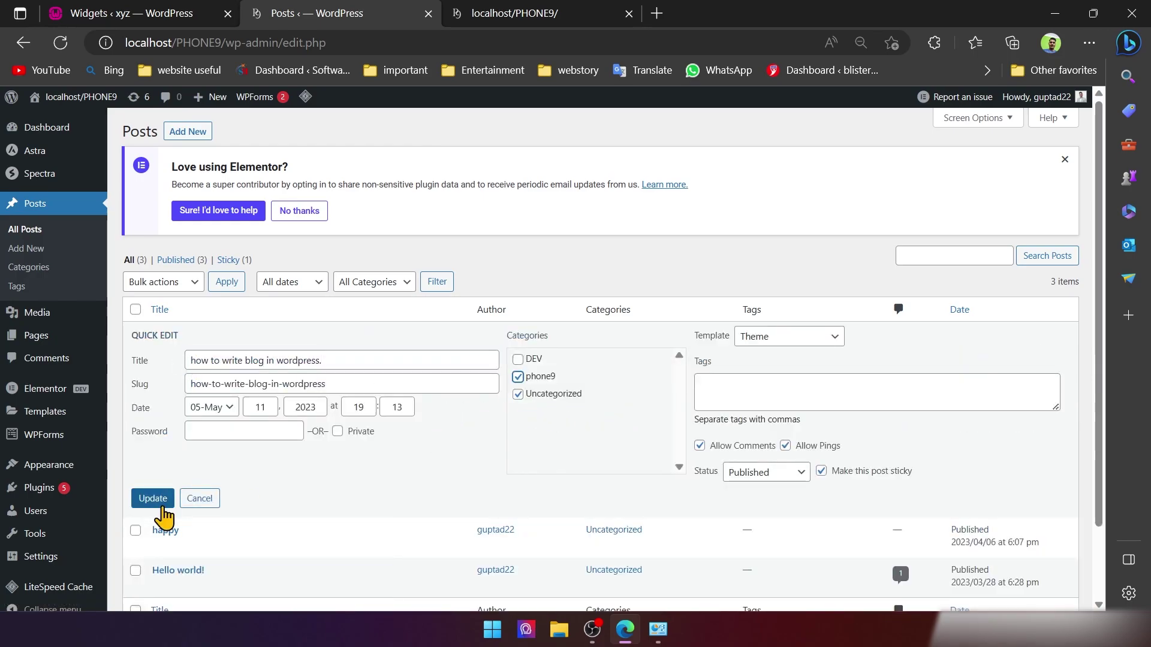
click(143, 501)
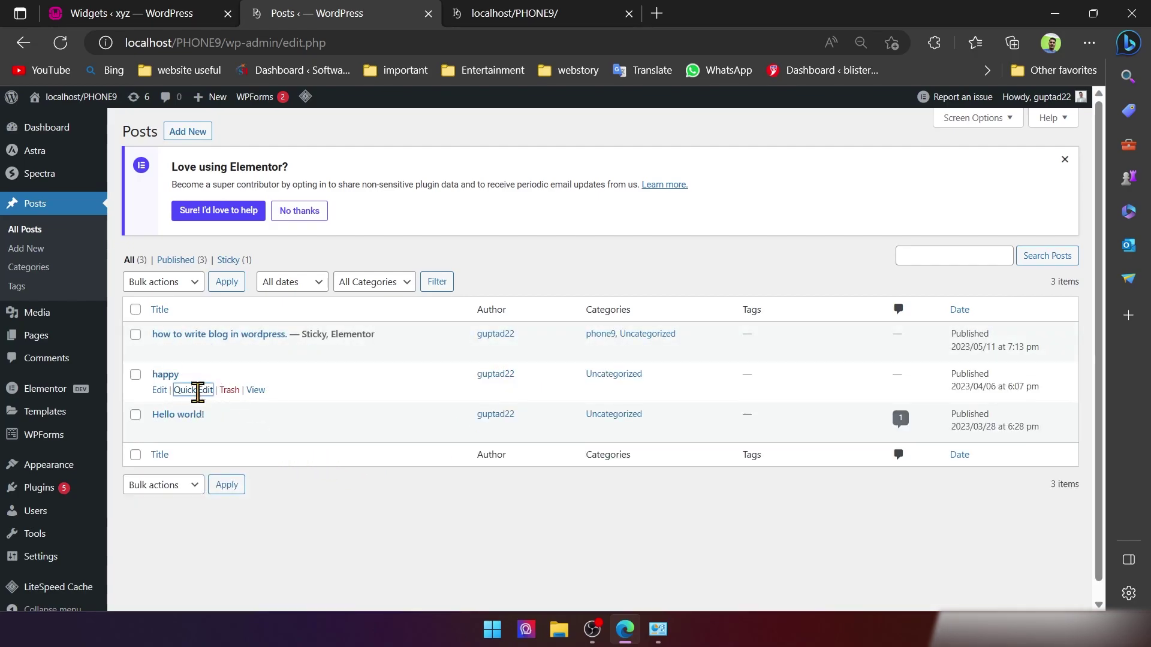
Step: Quick-edit the post "happy" to add the DEV category and update it
click(193, 390)
click(518, 399)
click(153, 538)
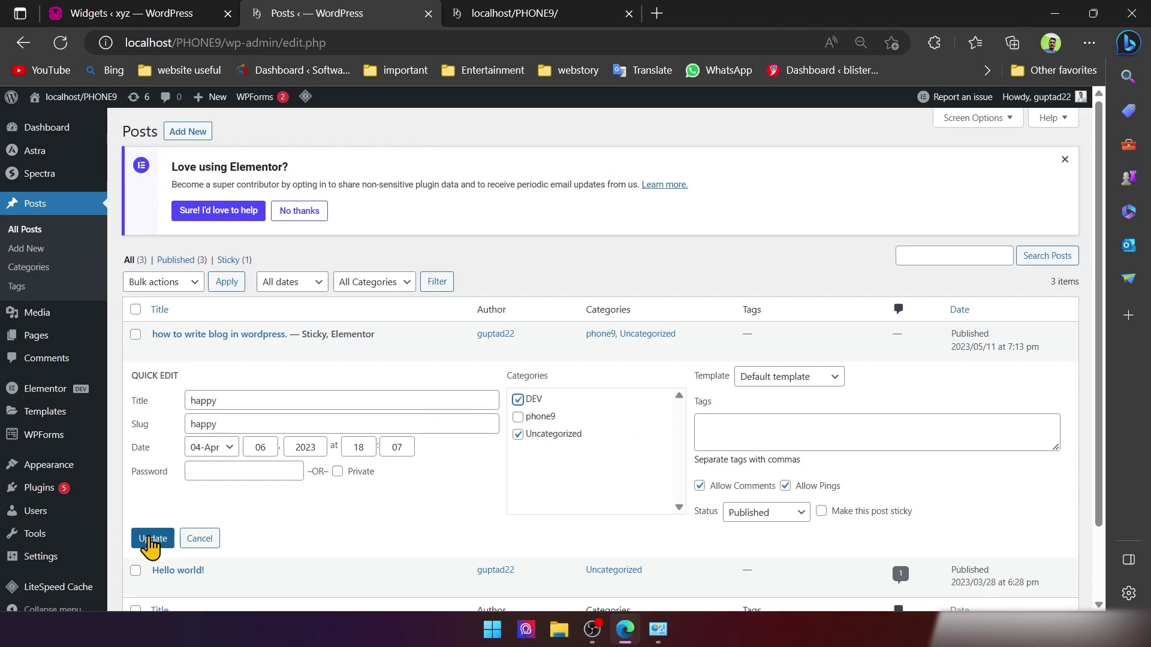
Step: Reload the PHONE9 home page and examine the options of the sidebar's Categories dropdown
click(505, 13)
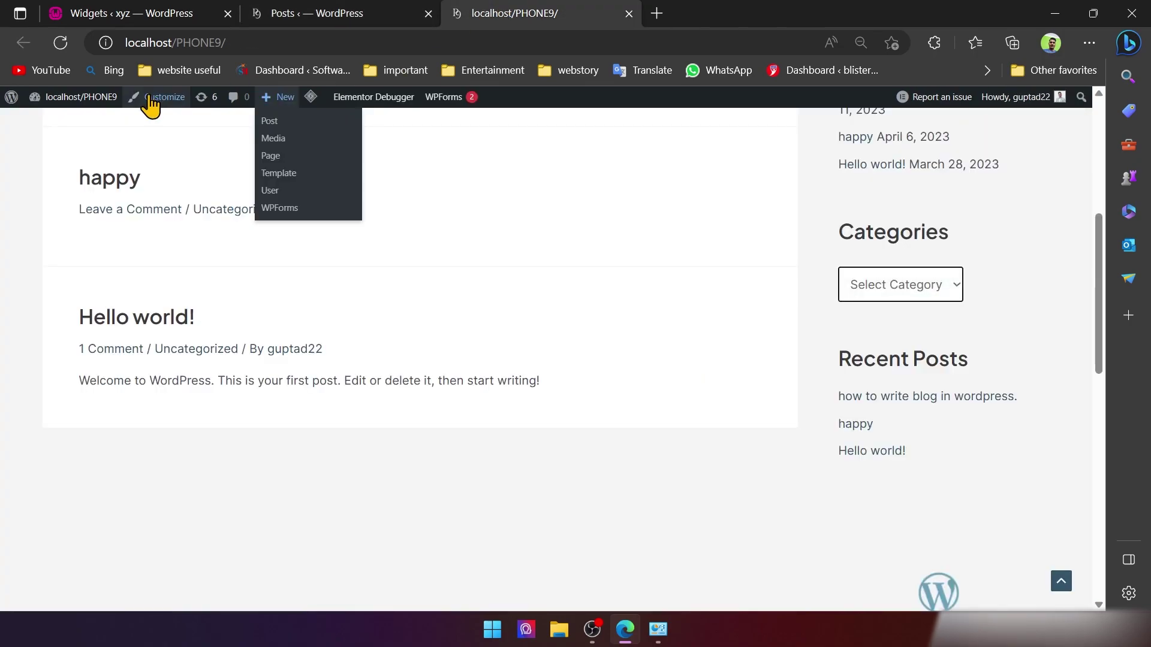
click(63, 43)
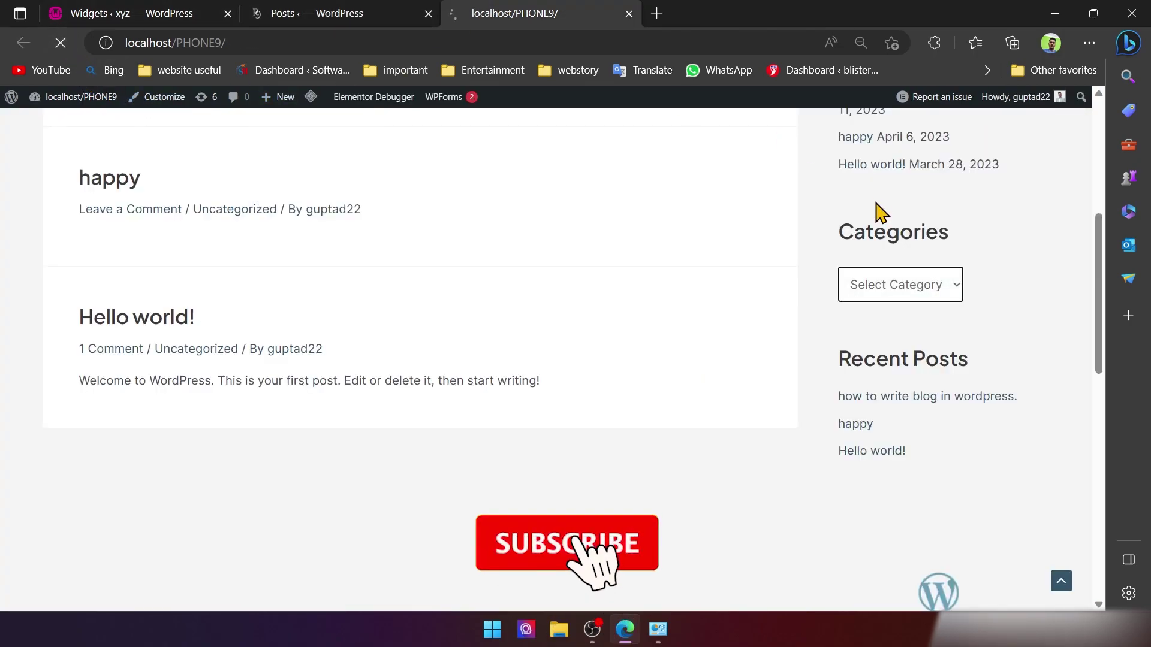
click(931, 293)
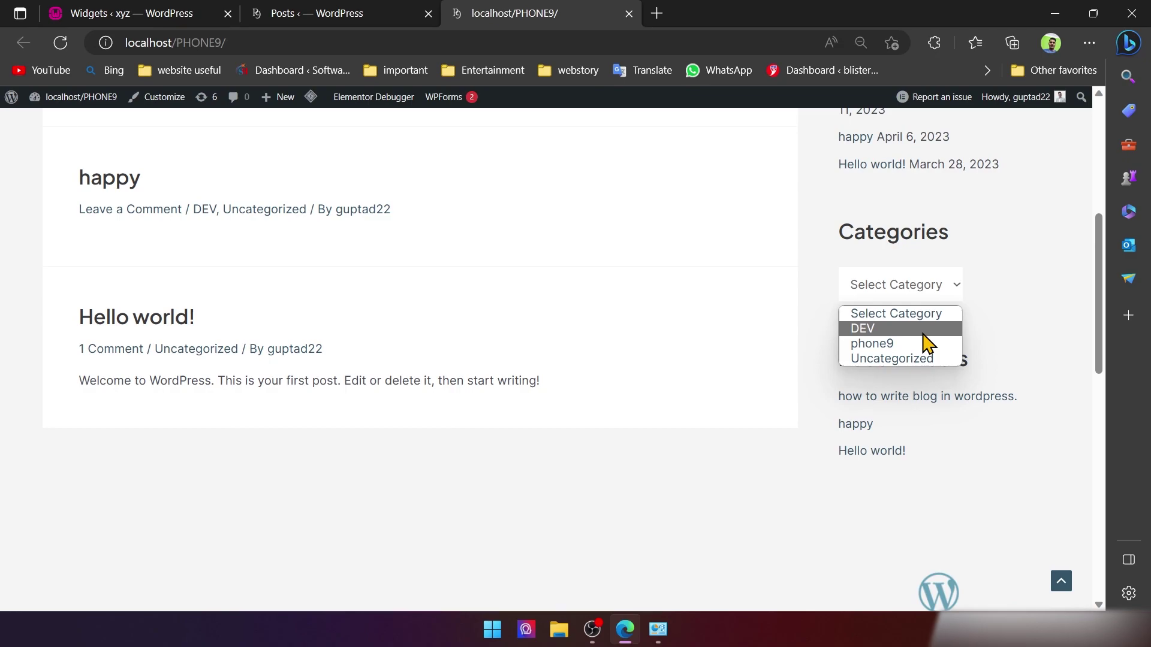
click(541, 493)
Step: Enable Show post counts in the sidebar's Categories widget on the site's Widgets page and save the widget
click(343, 12)
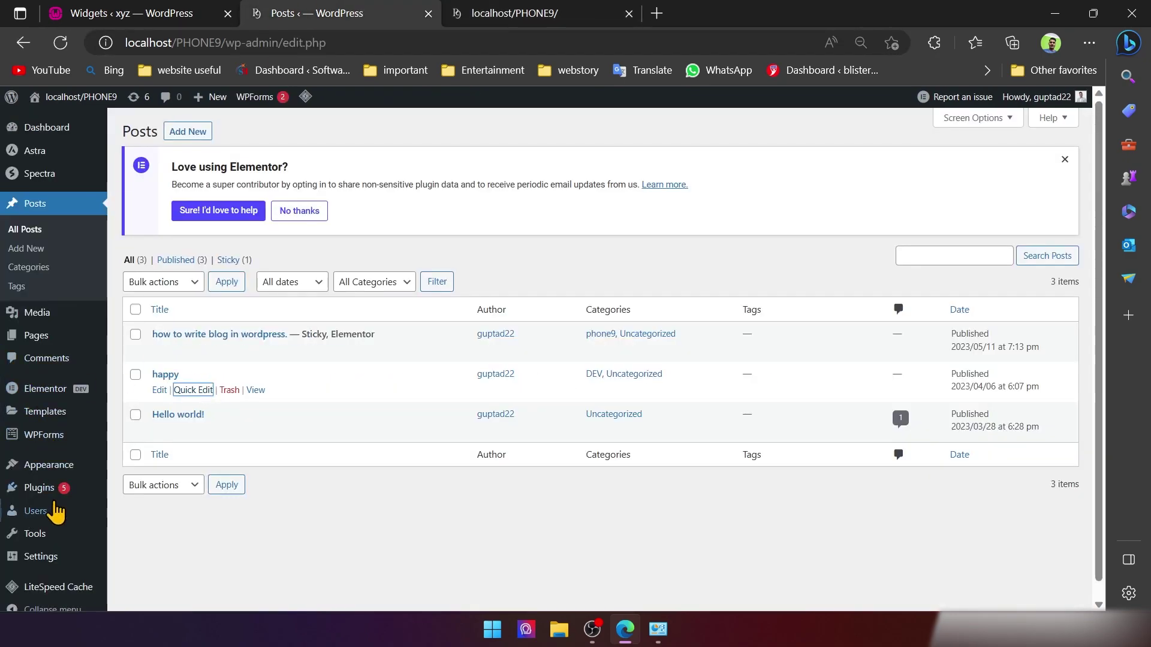
click(129, 502)
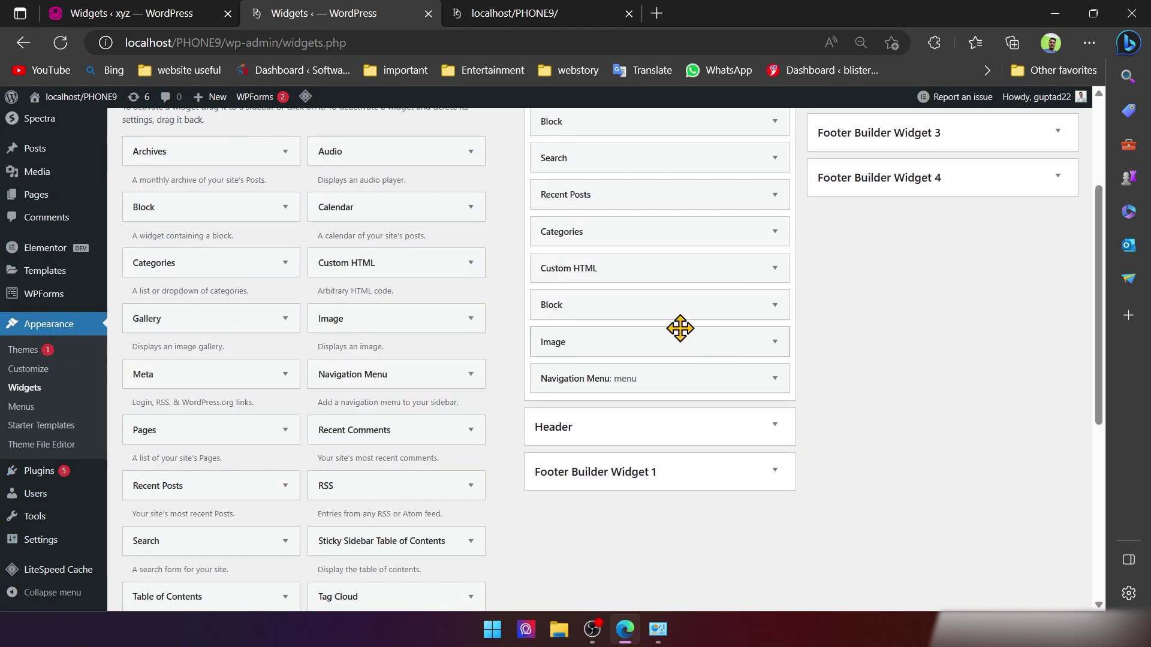
click(673, 231)
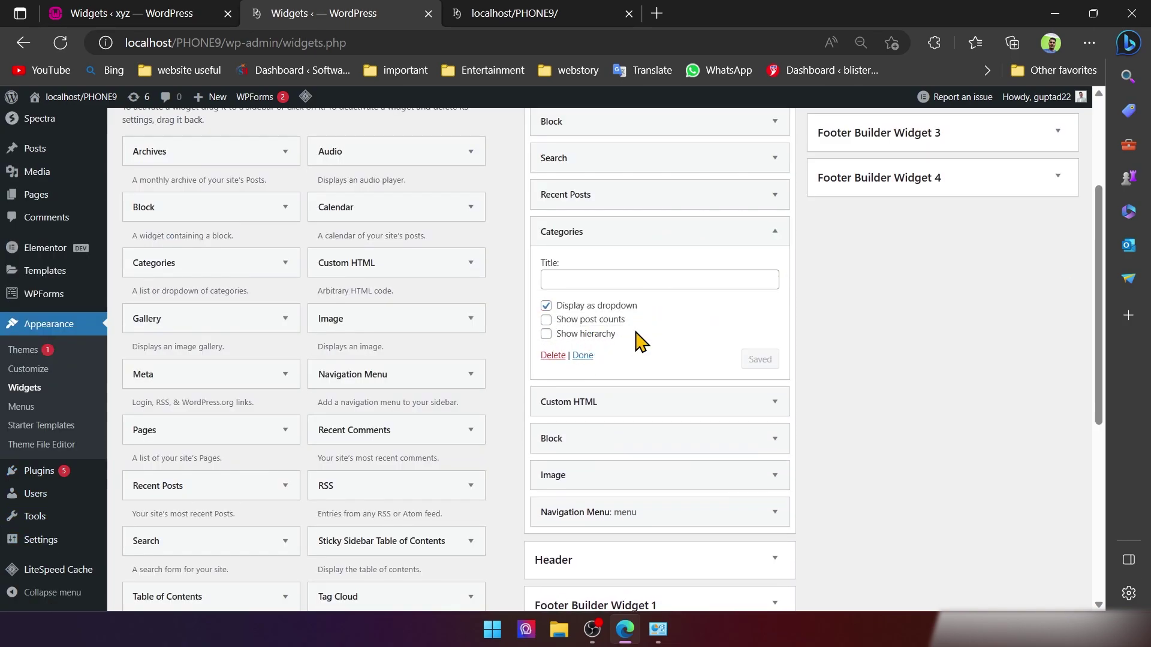
click(547, 321)
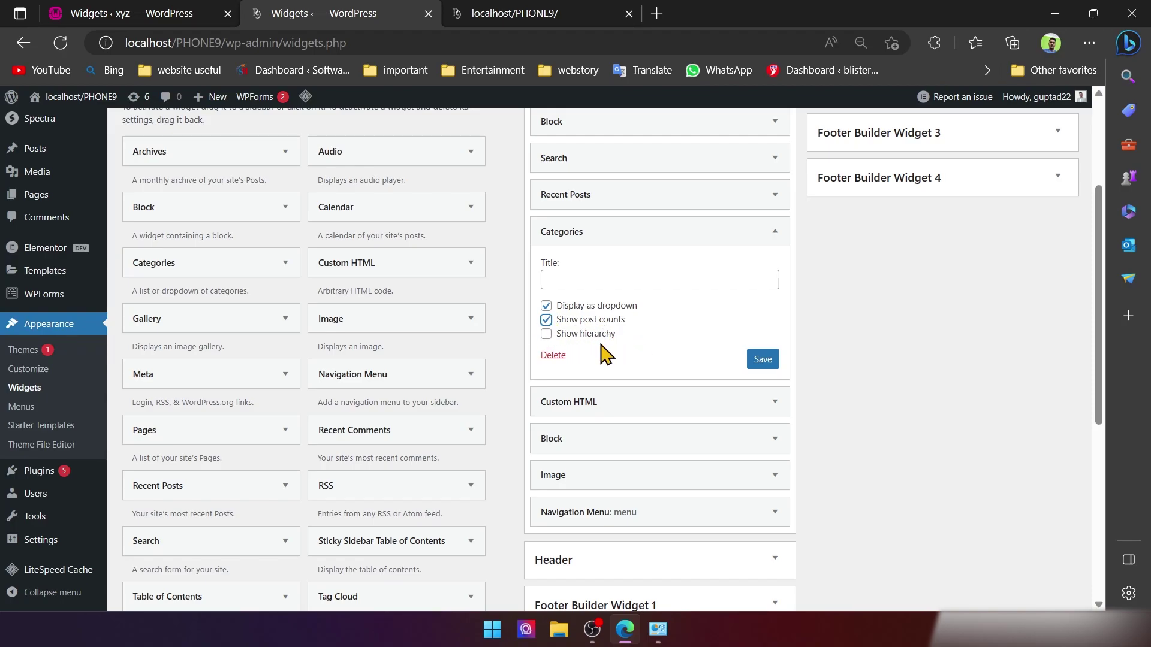
click(759, 360)
Step: Reload the PHONE9 home page and check the post counts in the Categories dropdown, along with the other sidebar widgets
click(570, 13)
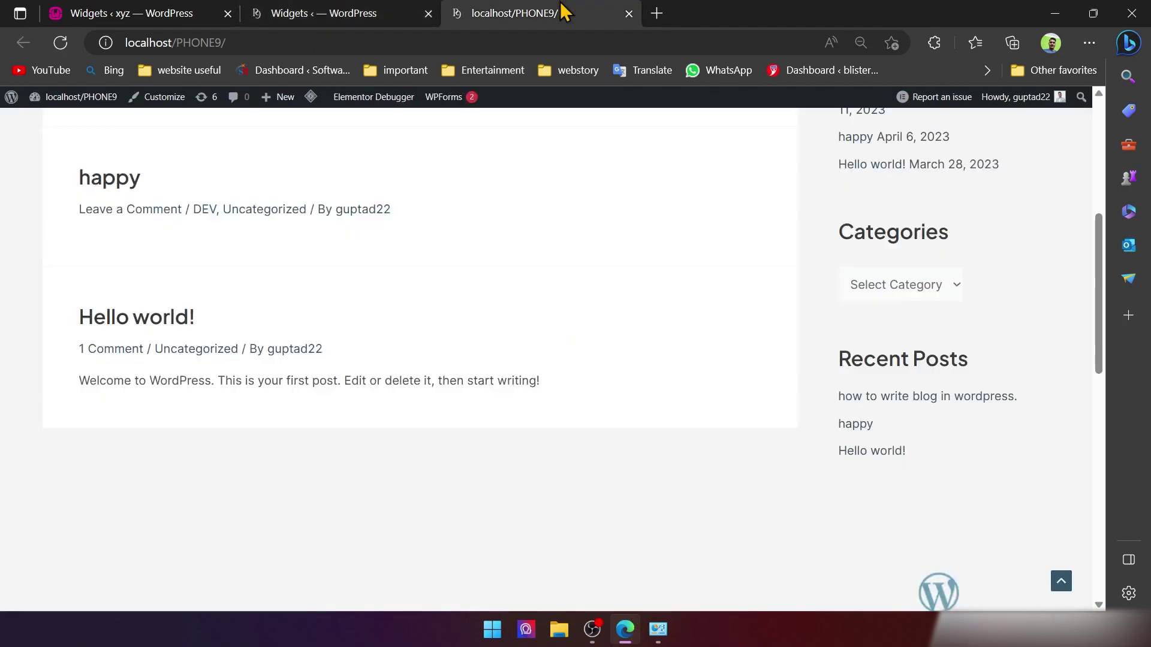
click(61, 43)
click(971, 285)
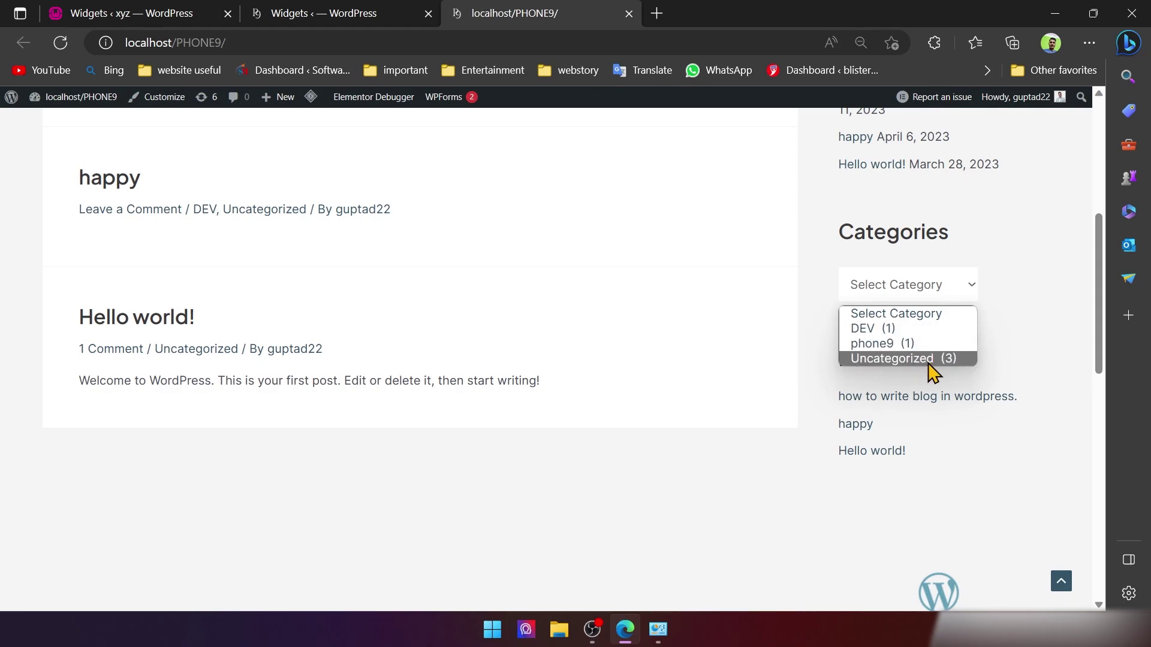
click(1019, 300)
scroll(1012, 306, up, 5)
scroll(998, 305, down, 5)
scroll(1005, 308, up, 5)
scroll(1001, 308, down, 3)
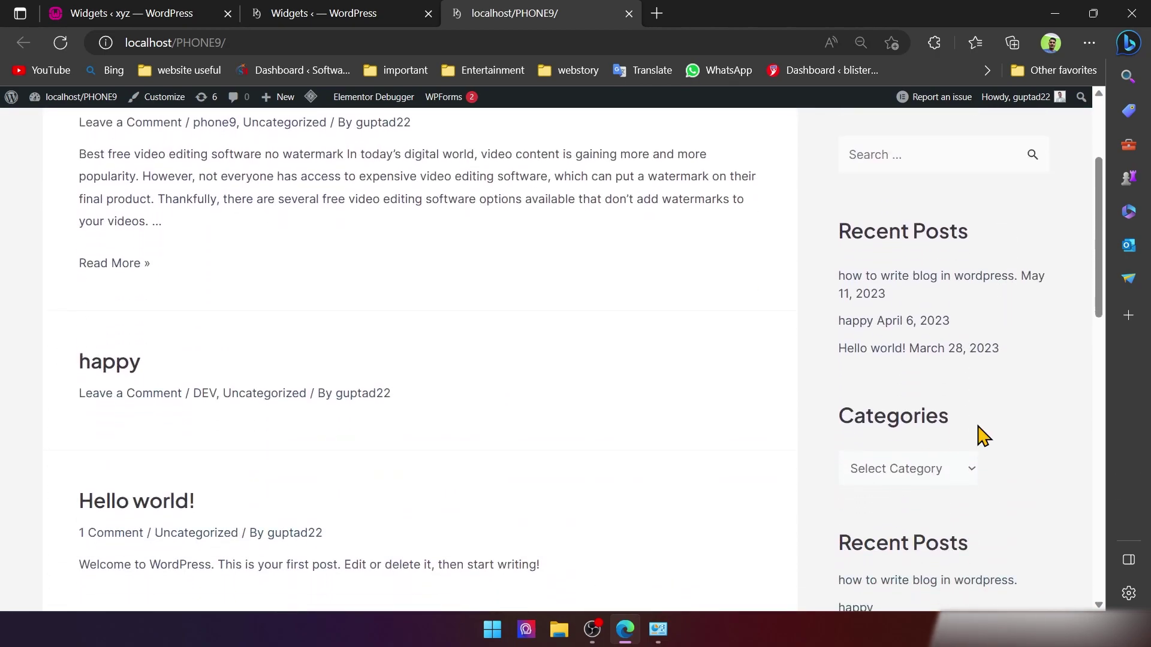